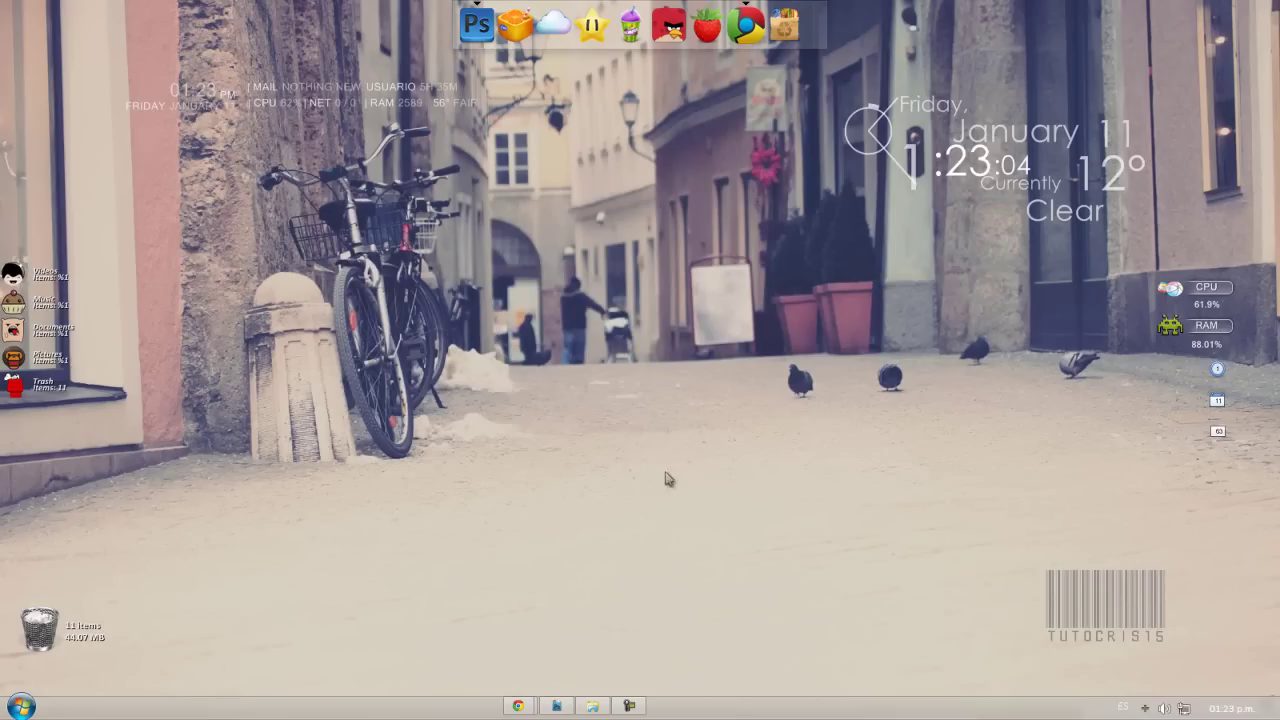
Open the LINKS note and highlight the PicMonkey and keepvid.com addresses
click(630, 45)
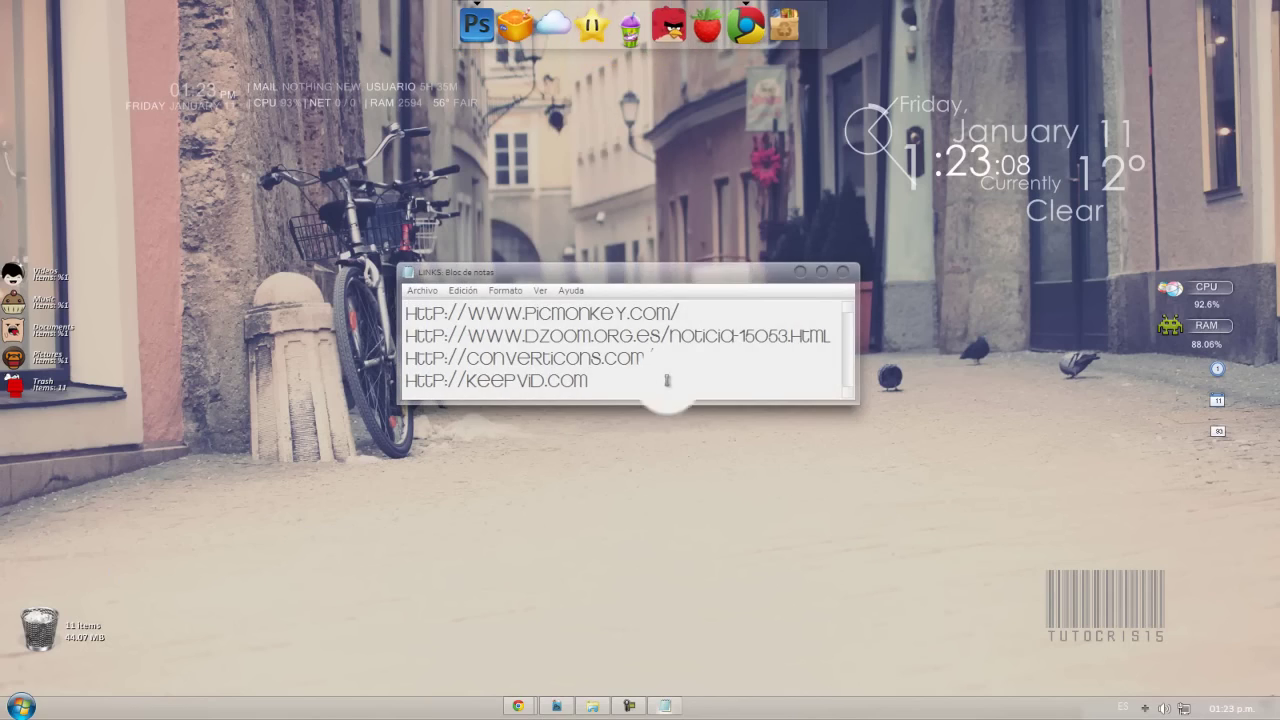
key(ctrl+a)
drag(383, 312, 686, 312)
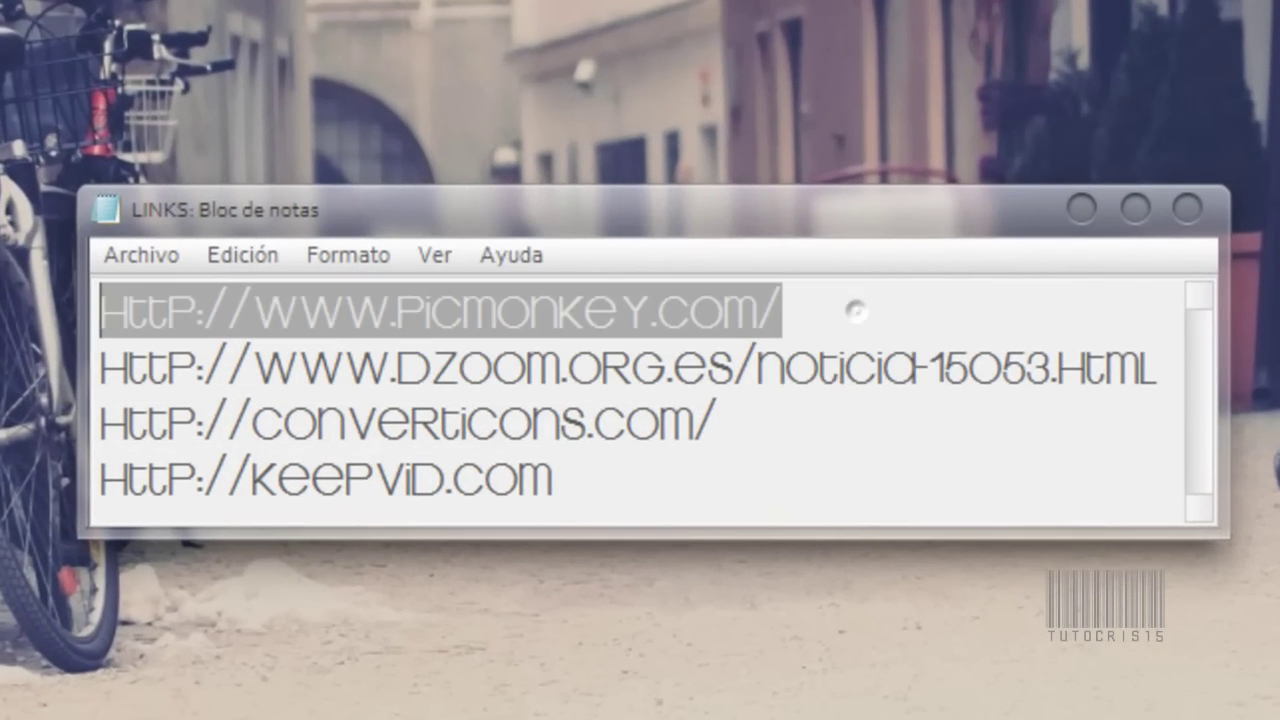
click(500, 480)
drag(555, 478, 100, 478)
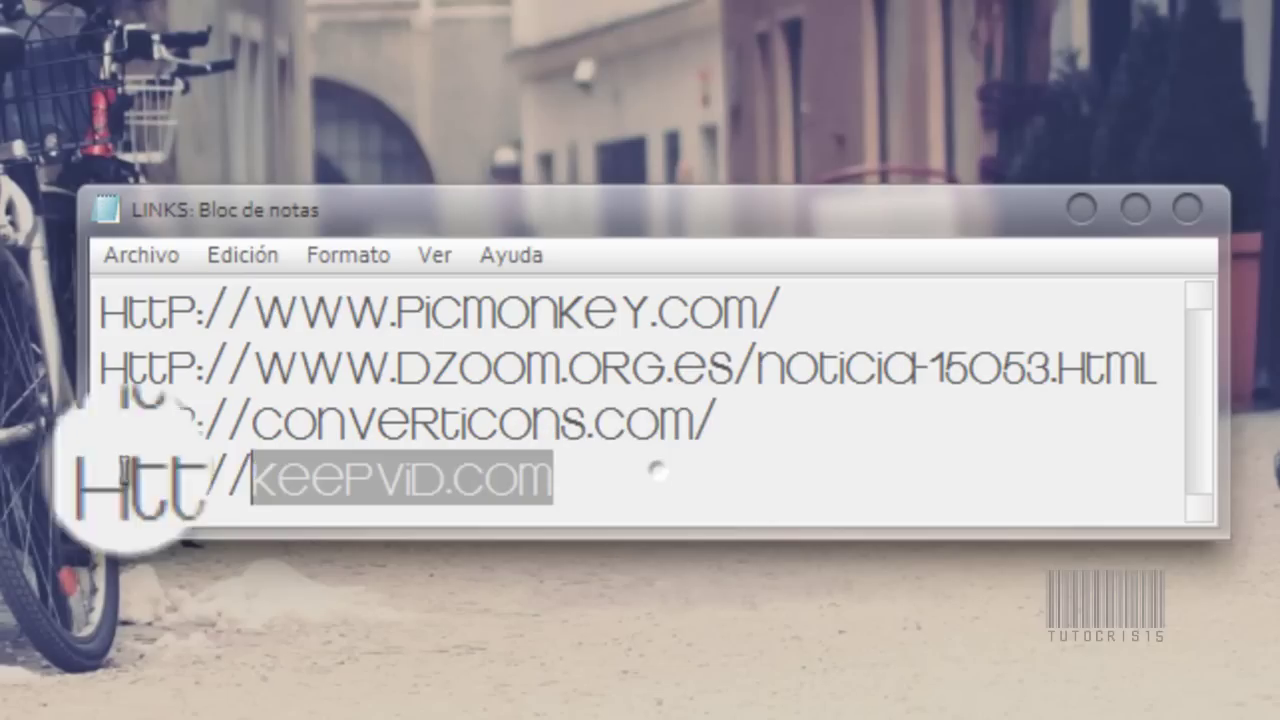
click(590, 482)
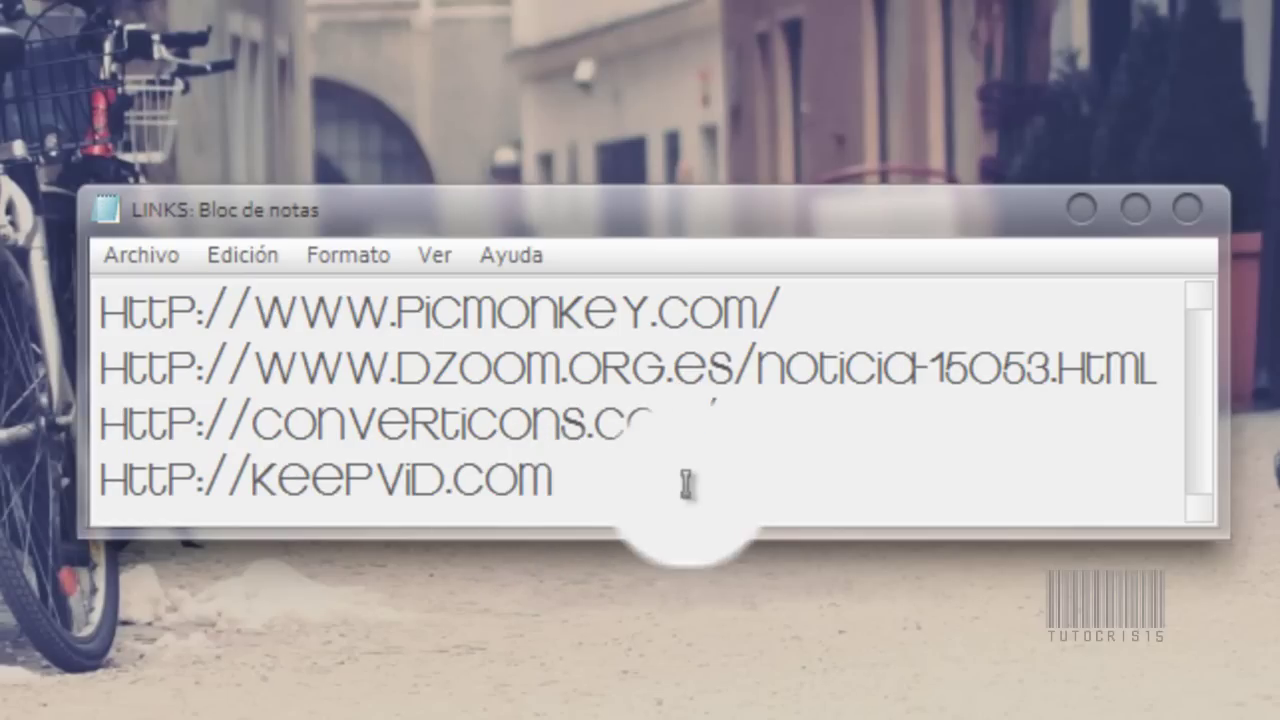
Review the dzoom and converticons addresses, then close the LINKS note
key(ctrl+a)
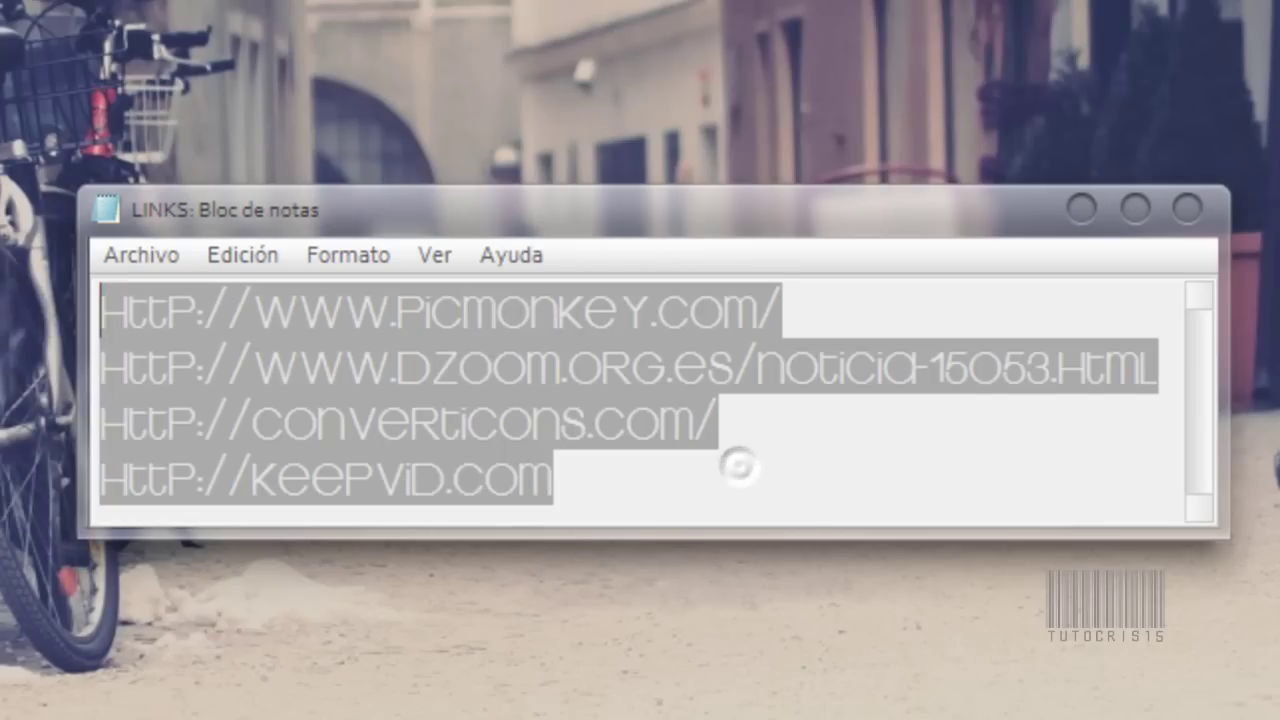
click(518, 472)
drag(750, 414, 100, 360)
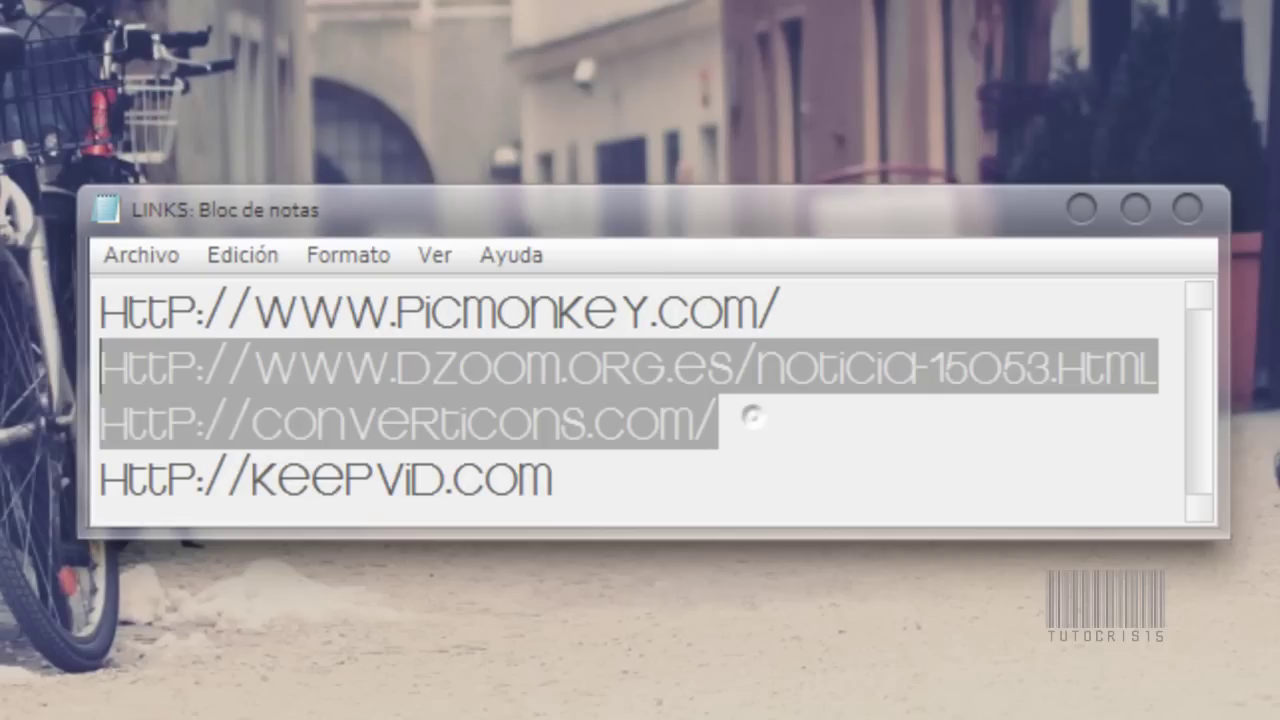
click(345, 425)
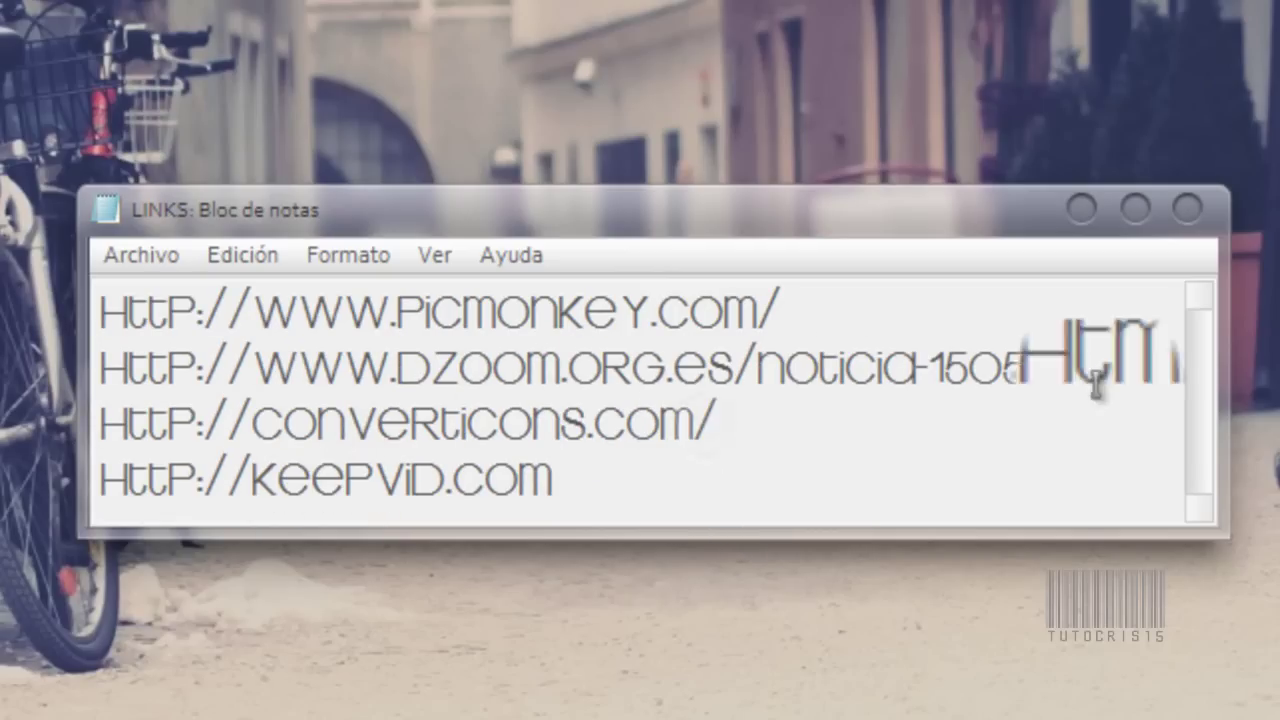
drag(343, 370, 1106, 370)
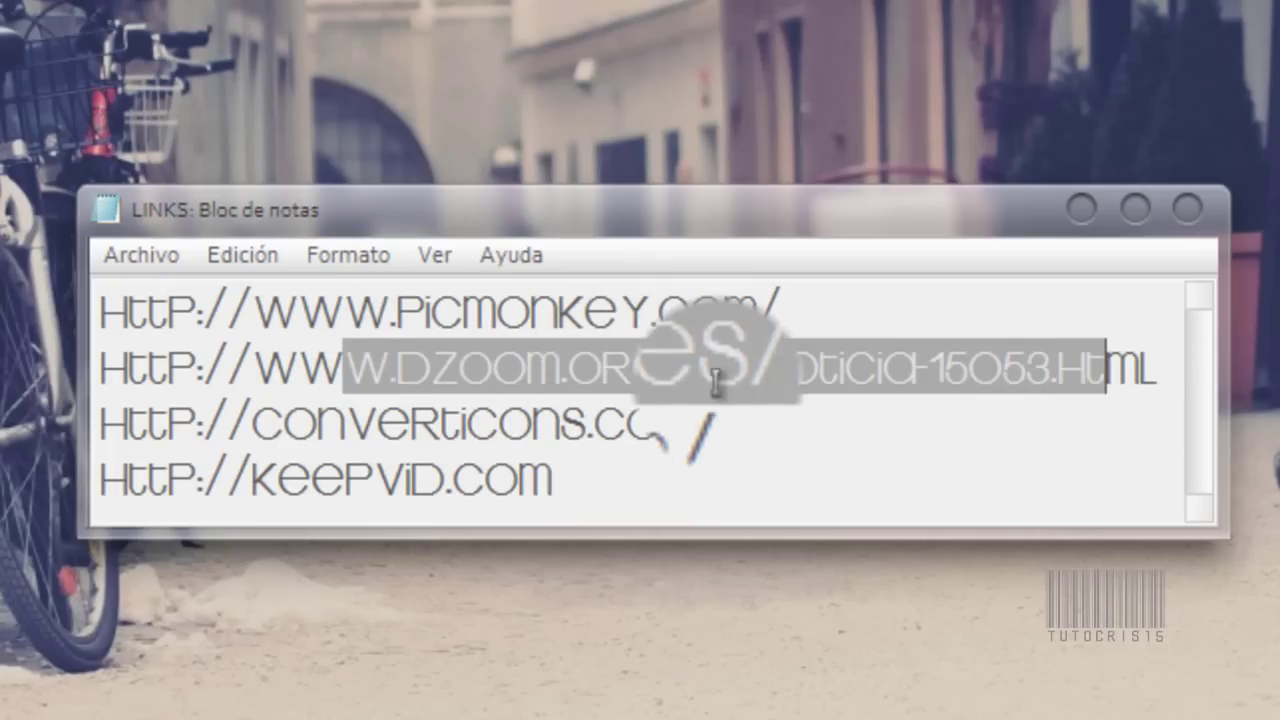
click(762, 370)
click(1158, 372)
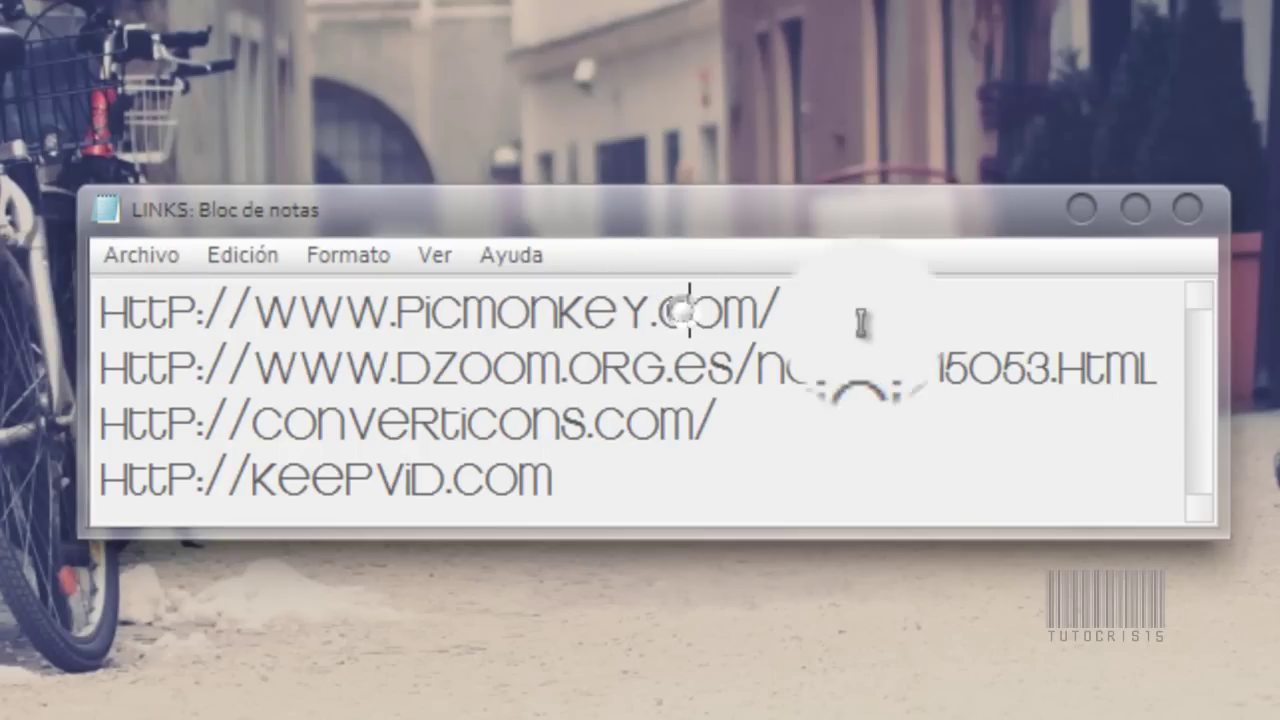
click(1195, 212)
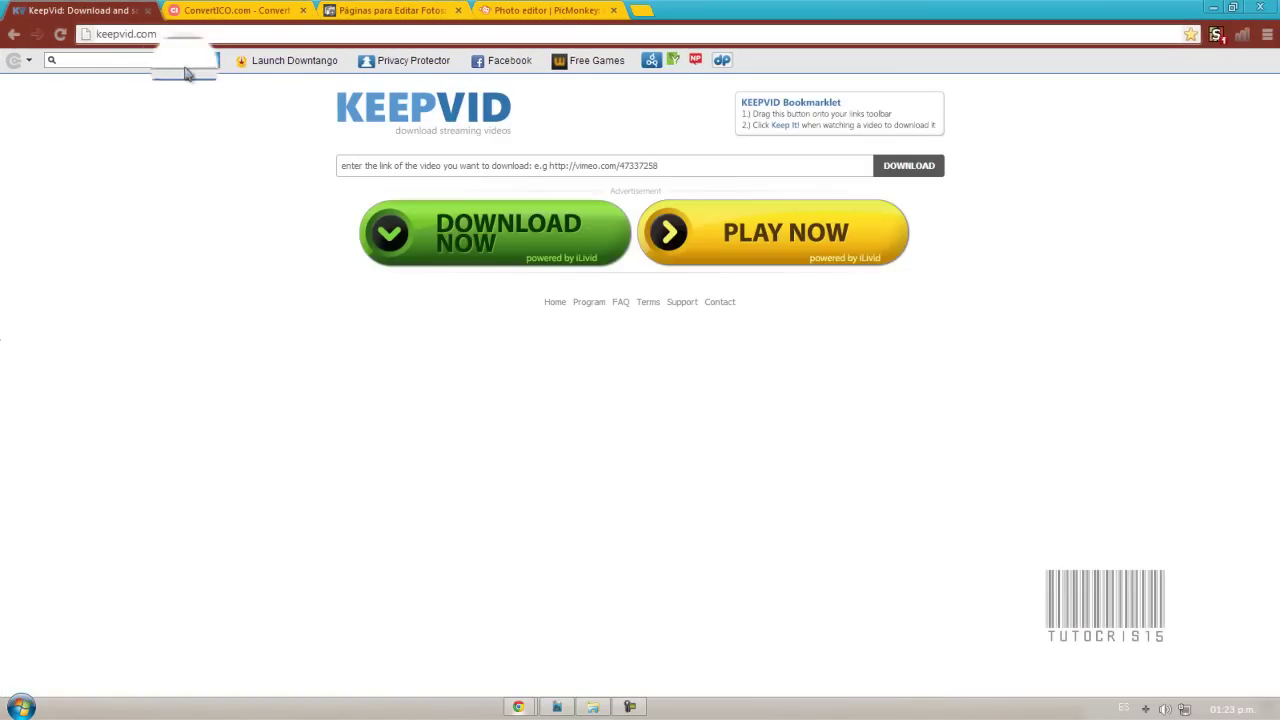
Copy the link of the Tutorial Blend #22 YouTube video
click(462, 160)
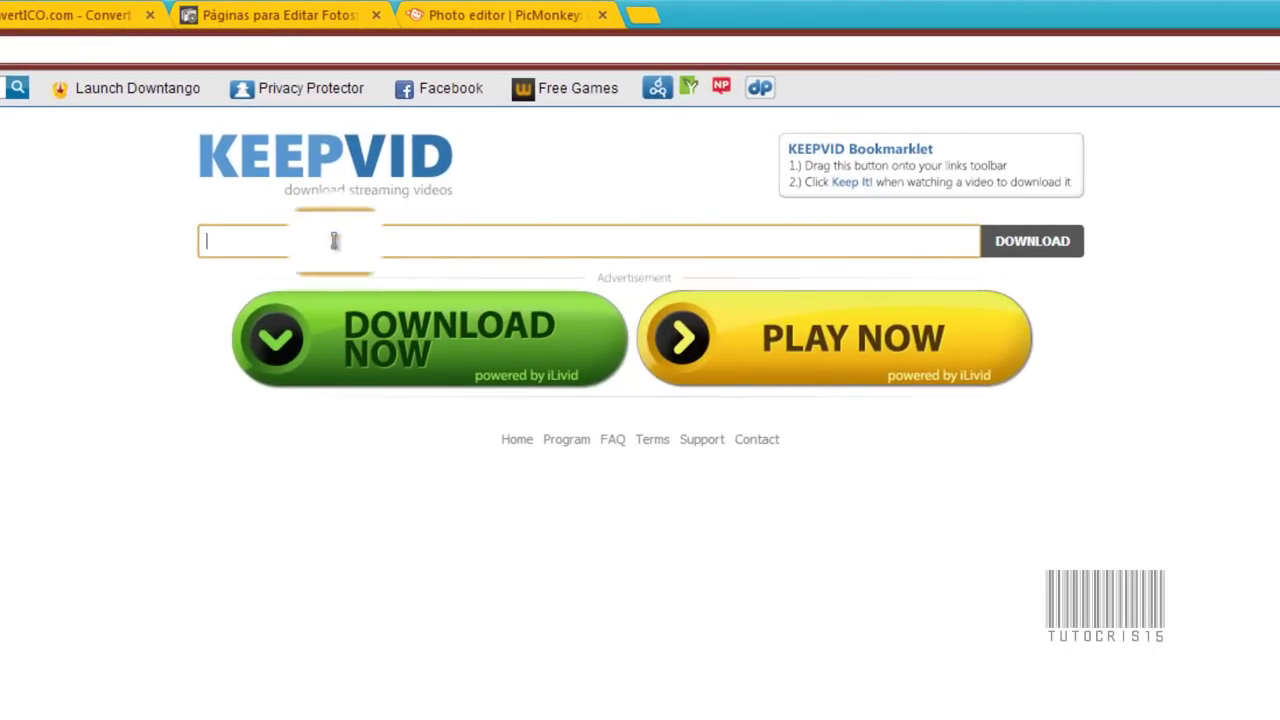
click(335, 240)
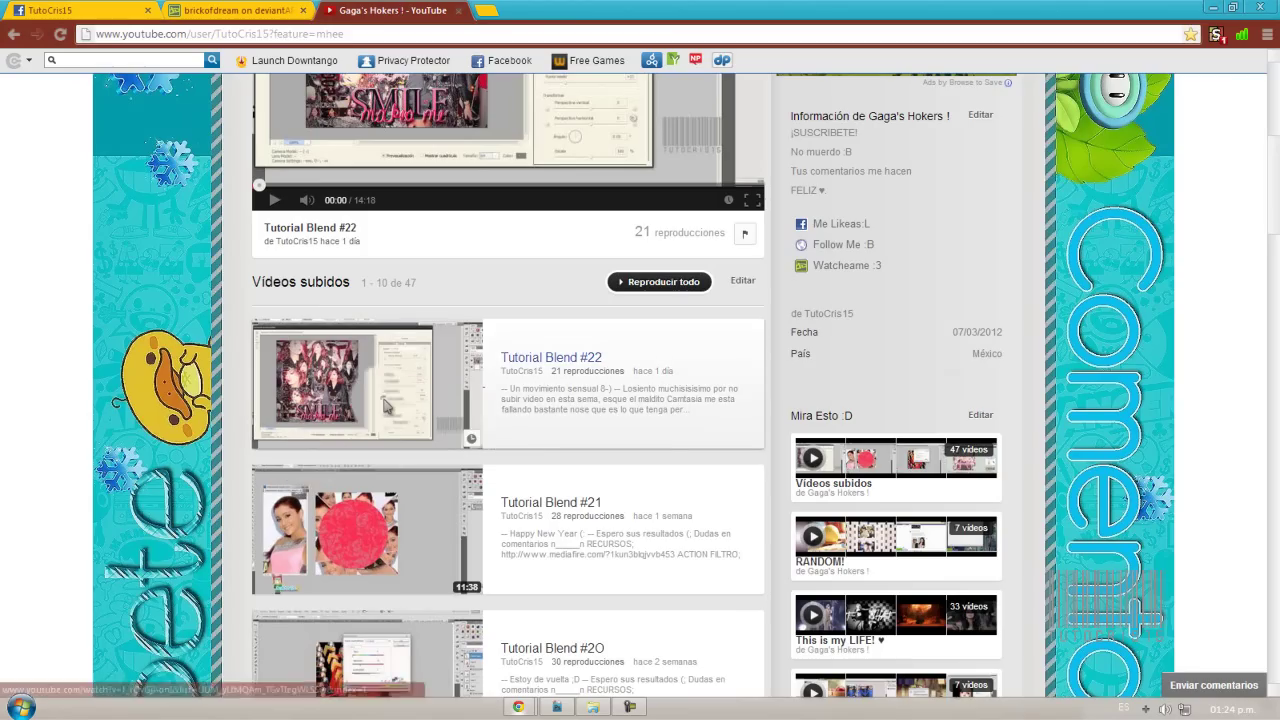
right_click(376, 394)
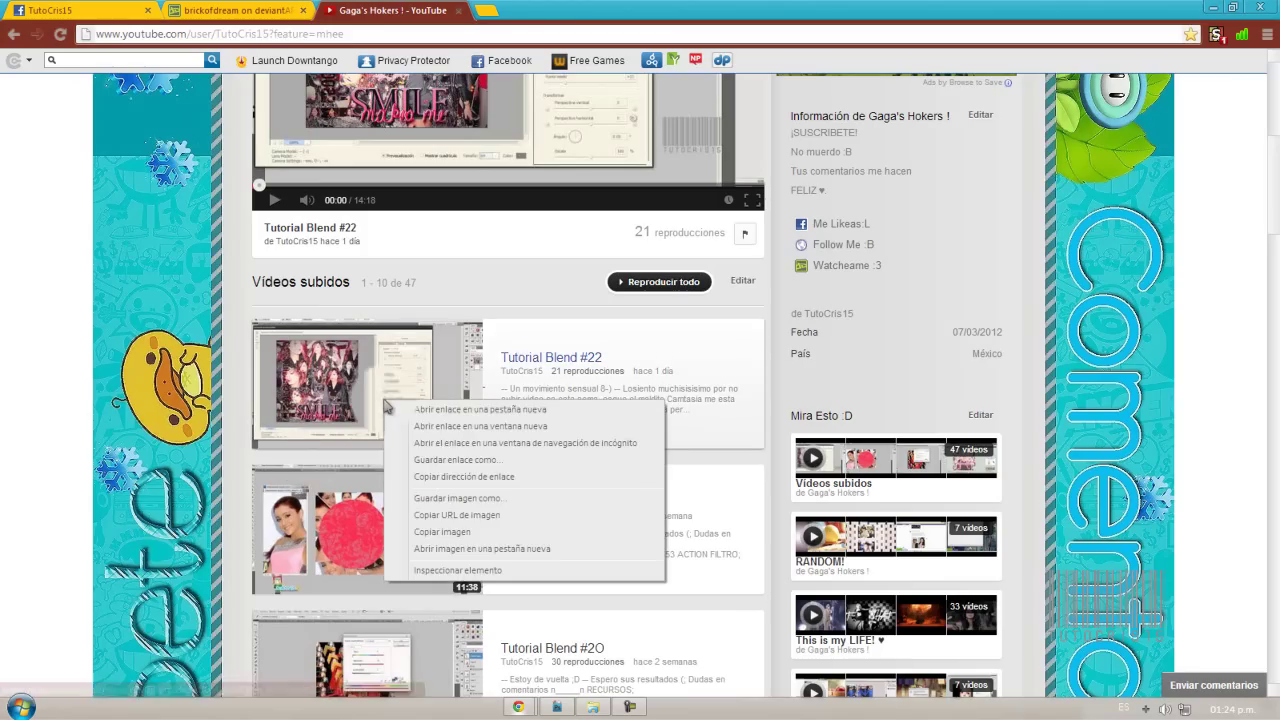
click(478, 482)
mouse_move(518, 707)
click(420, 615)
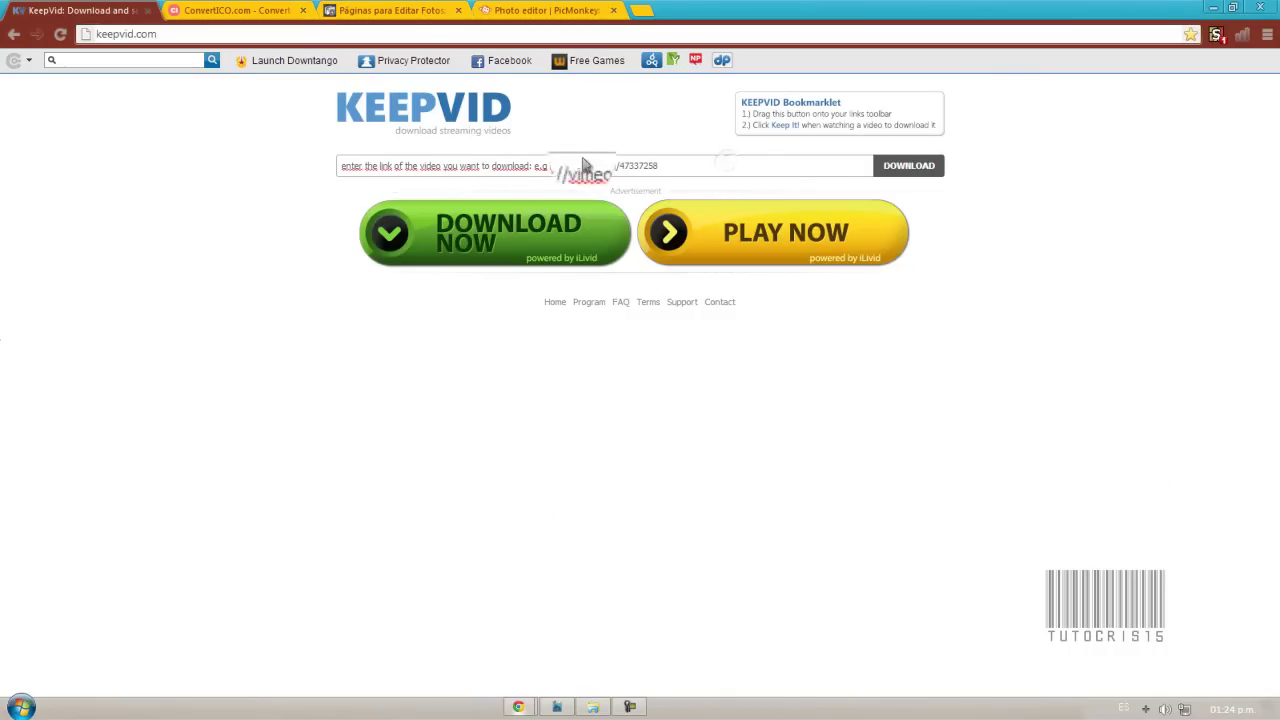
Paste the video link into KeepVid's URL field and submit it for download
click(393, 172)
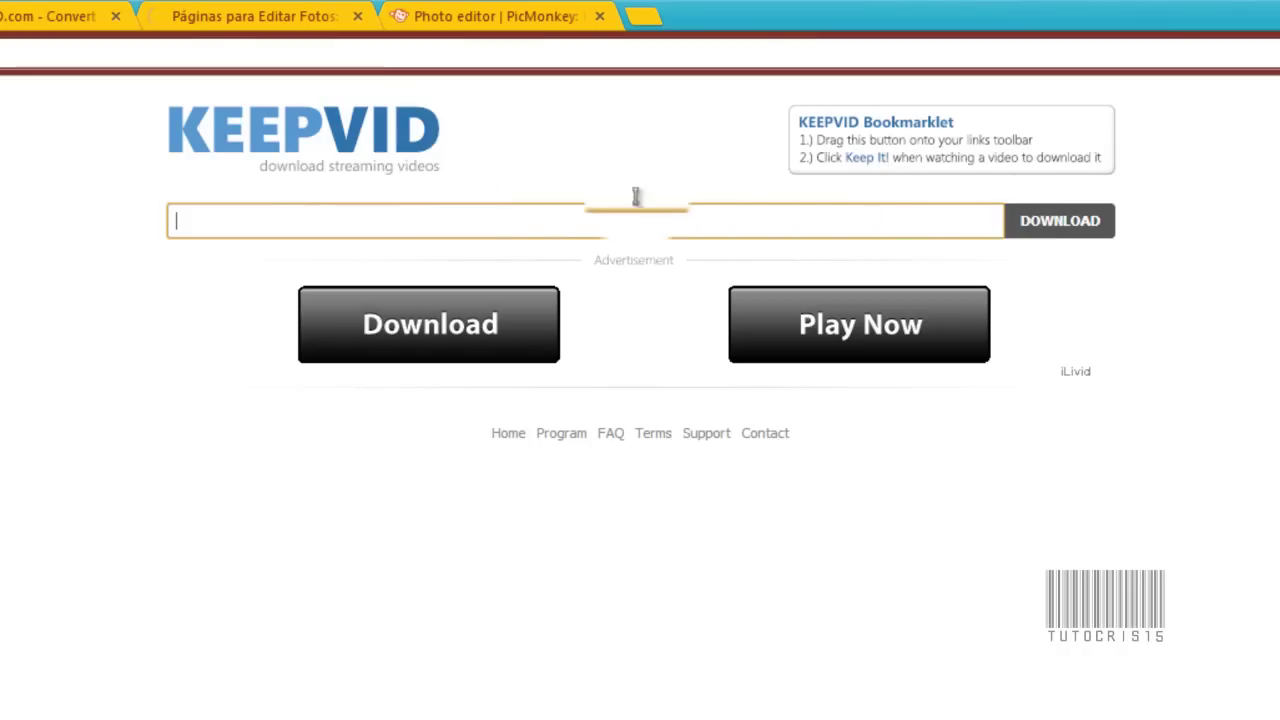
right_click(448, 219)
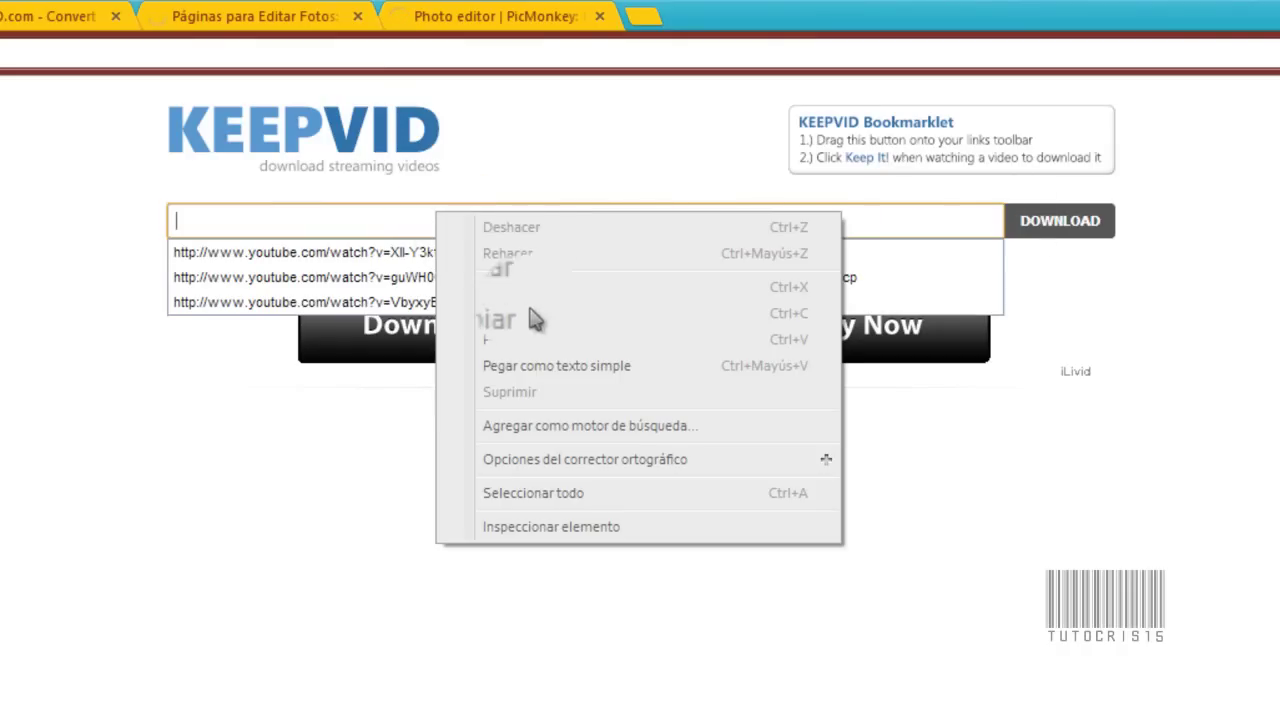
click(520, 337)
click(1080, 243)
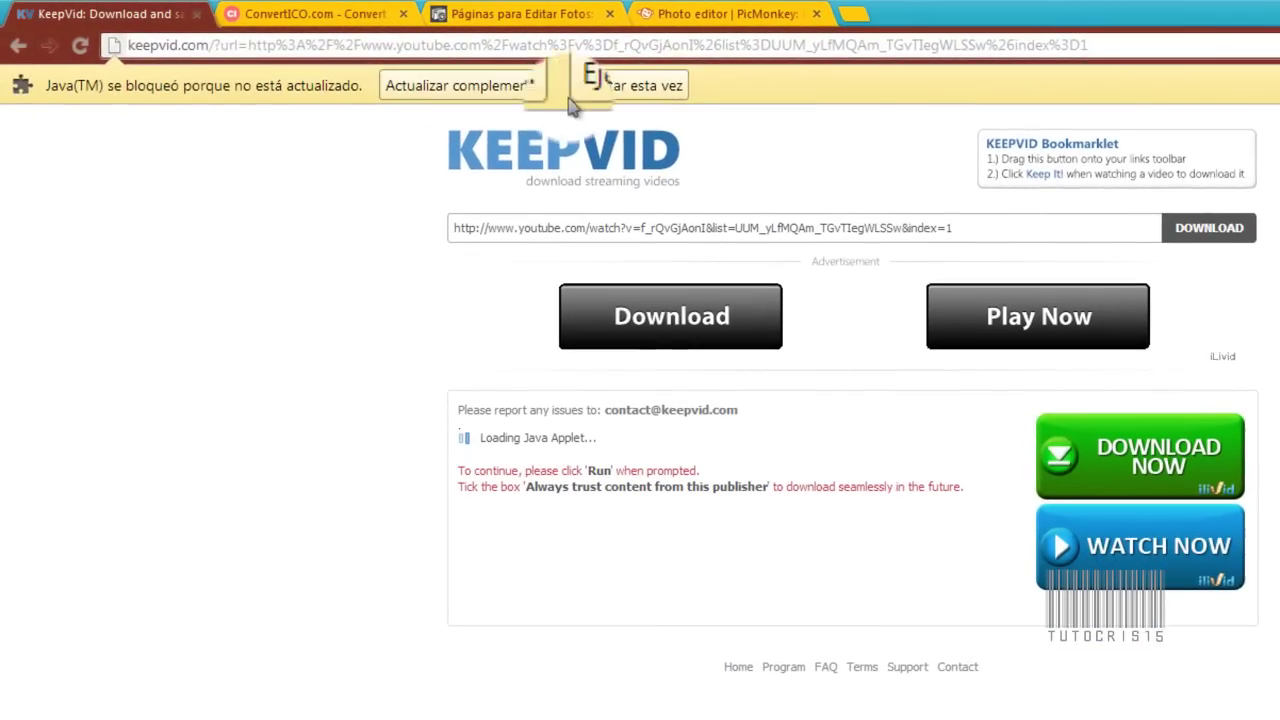
Allow KeepVid's Java applet to run once so the download formats load
click(628, 85)
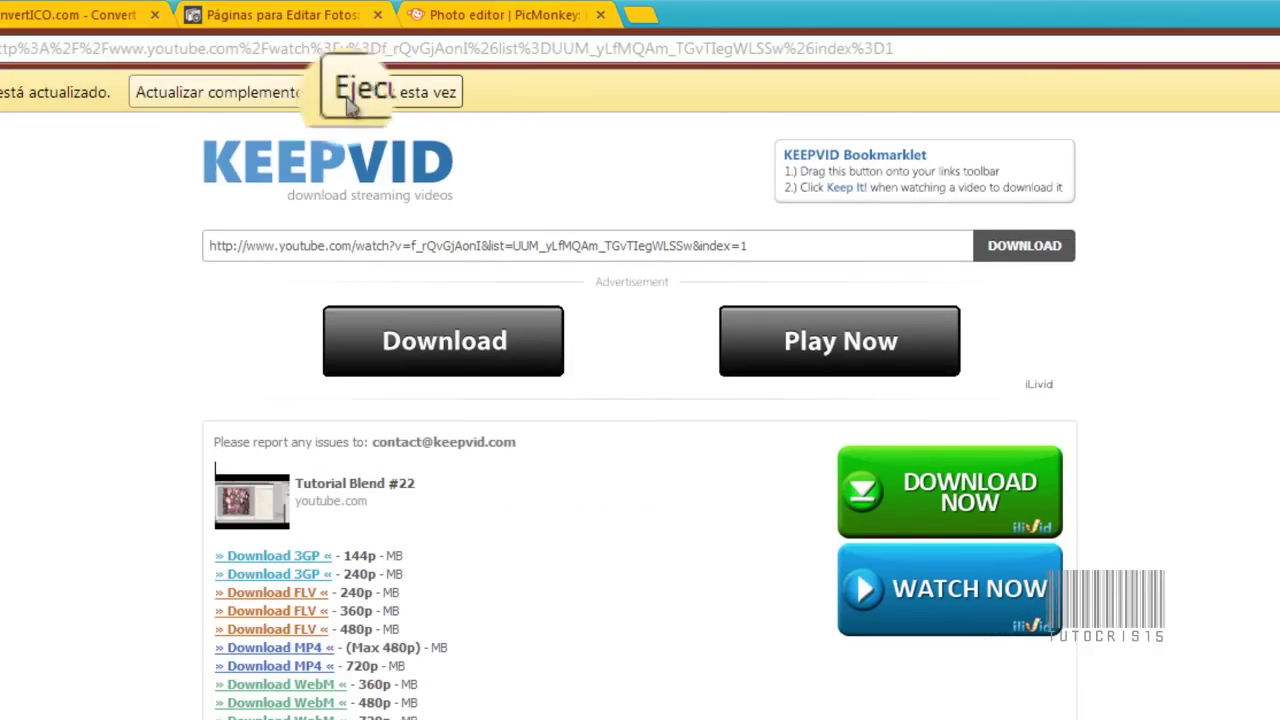
click(393, 108)
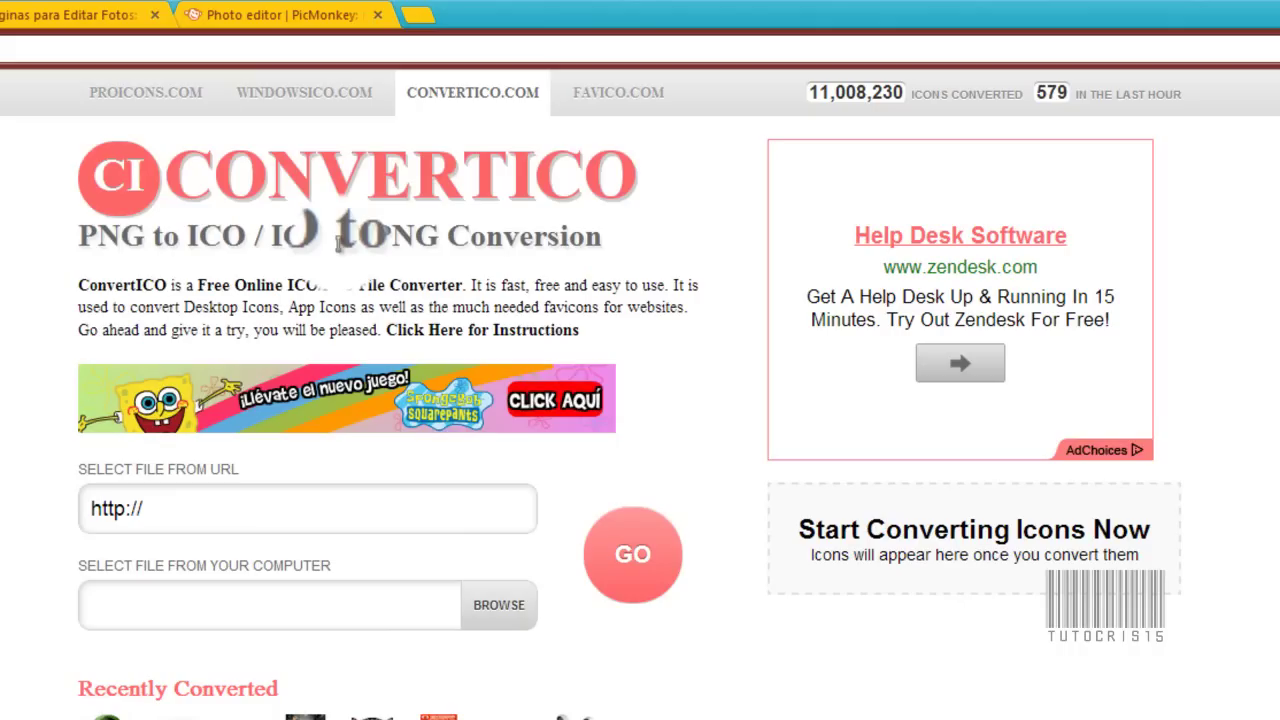
Click into ConvertICO's Select File From URL field
click(201, 510)
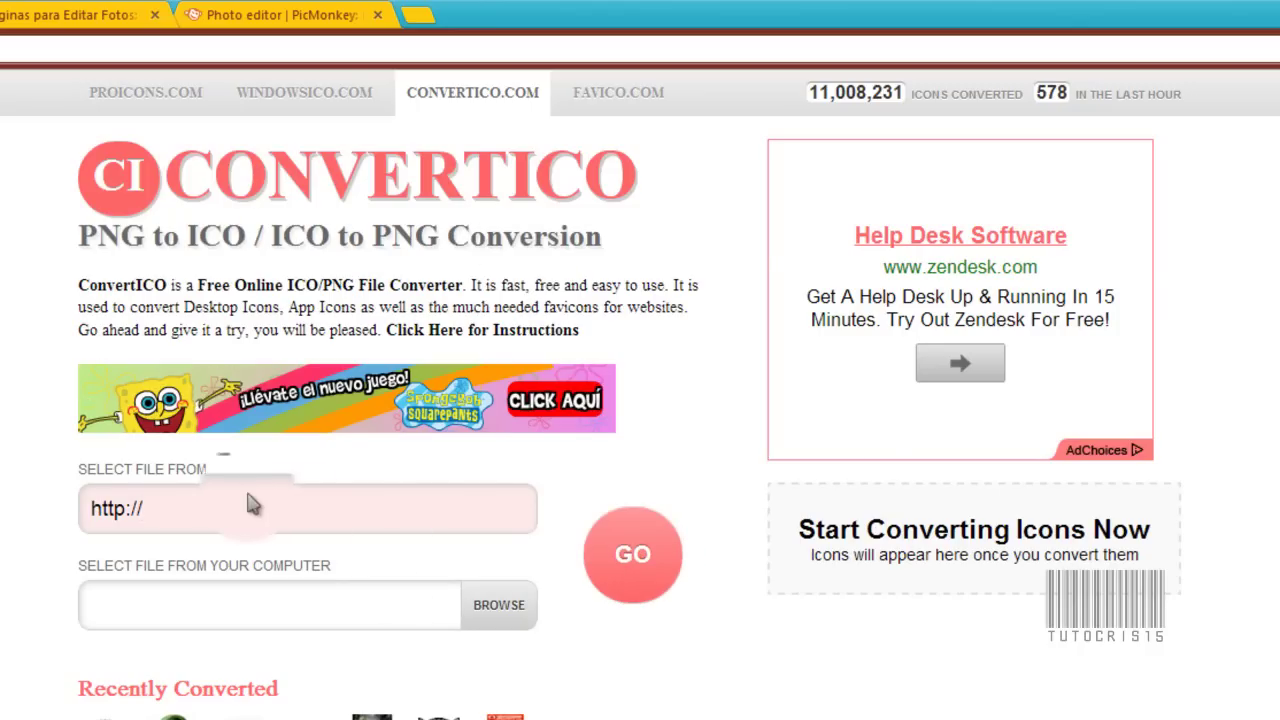
Scroll down through the dZoom photo-editor article to the SumoPaint entry
key(ctrl+w)
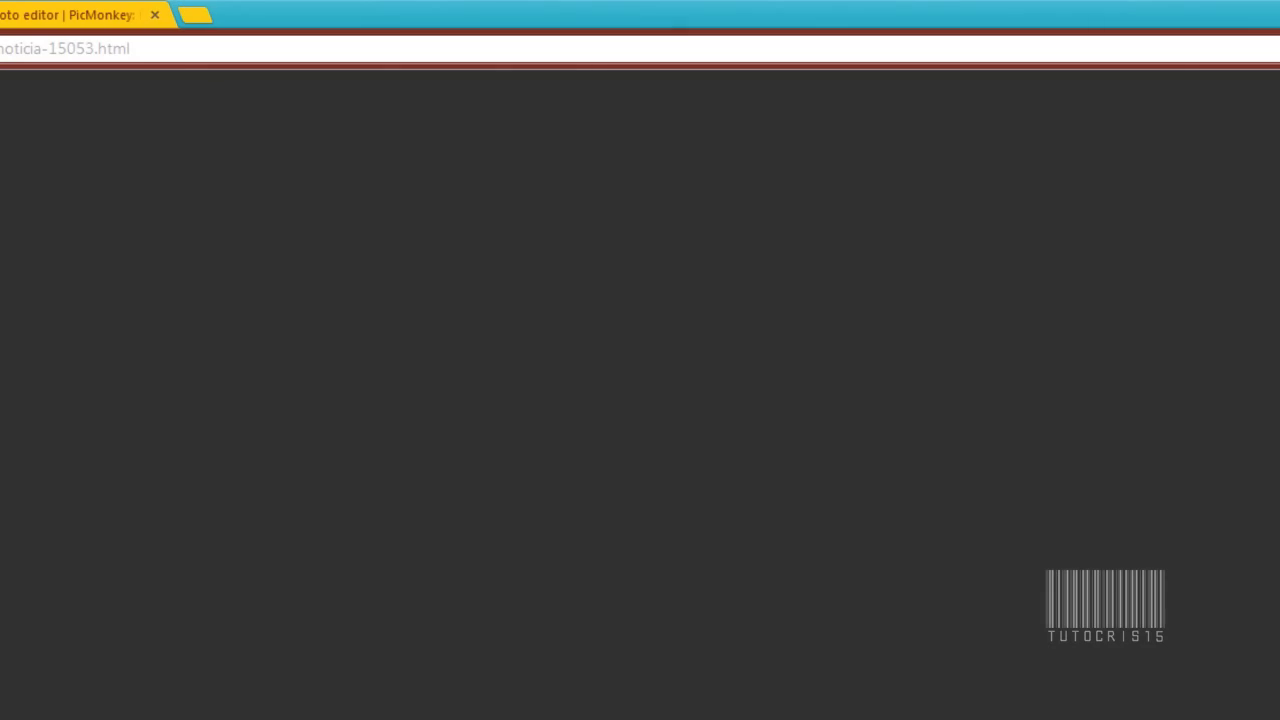
scroll(280, 420, down, 2)
scroll(305, 545, down, 1)
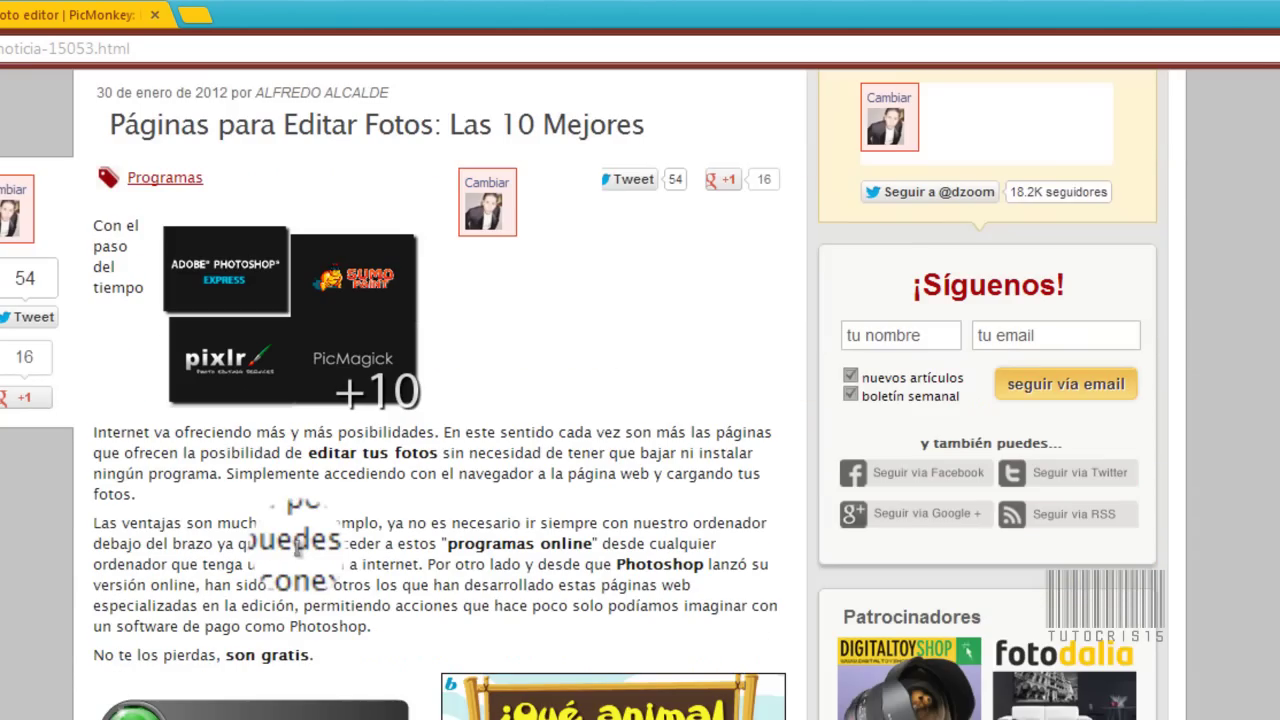
scroll(290, 550, down, 1)
scroll(297, 557, down, 5)
scroll(300, 560, down, 4)
scroll(300, 568, down, 1)
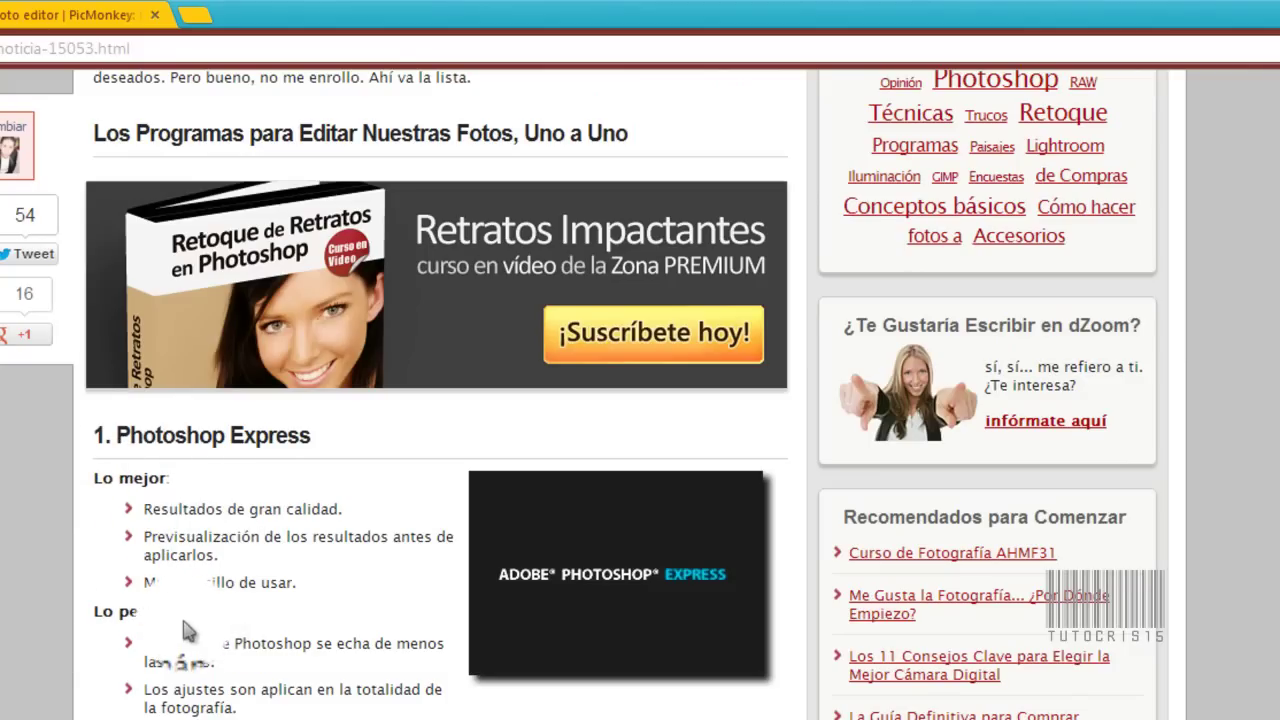
scroll(247, 625, down, 1)
scroll(518, 658, down, 1)
scroll(266, 634, down, 1)
scroll(266, 630, down, 3)
scroll(258, 612, down, 1)
scroll(258, 612, down, 1)
scroll(266, 614, down, 2)
scroll(266, 614, down, 1)
scroll(266, 620, down, 1)
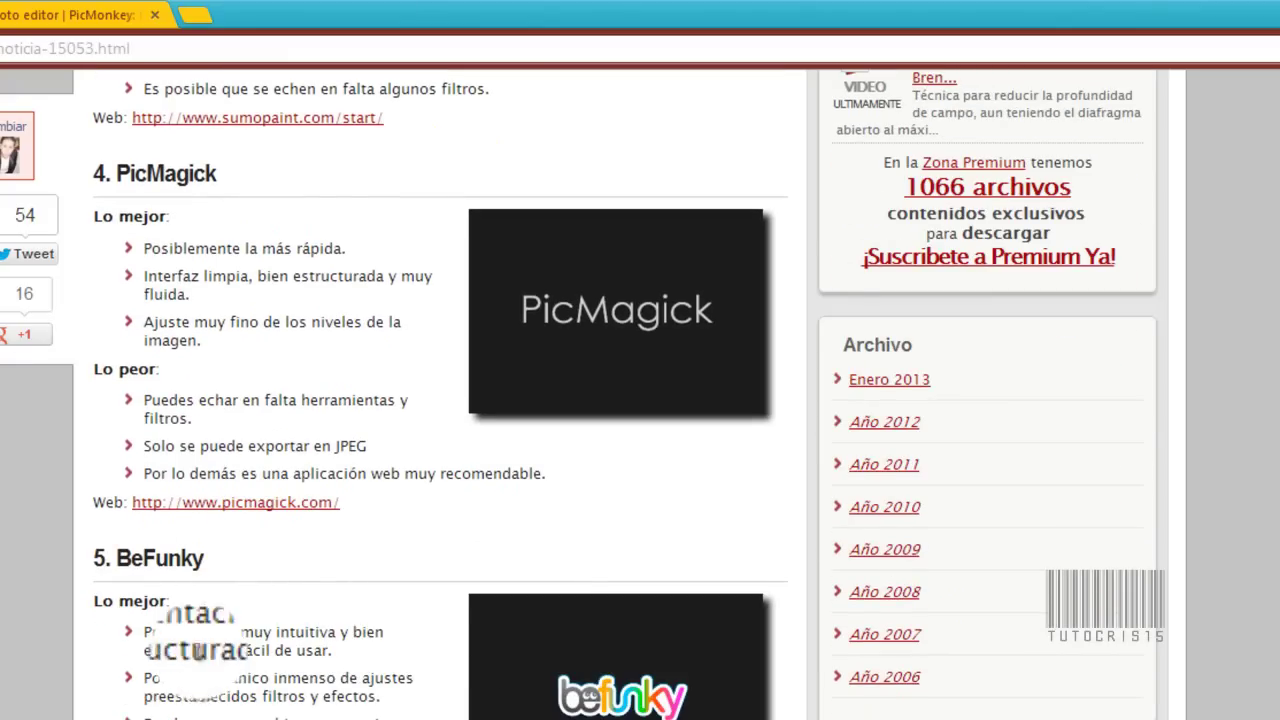
scroll(350, 650, down, 2)
scroll(350, 650, down, 1)
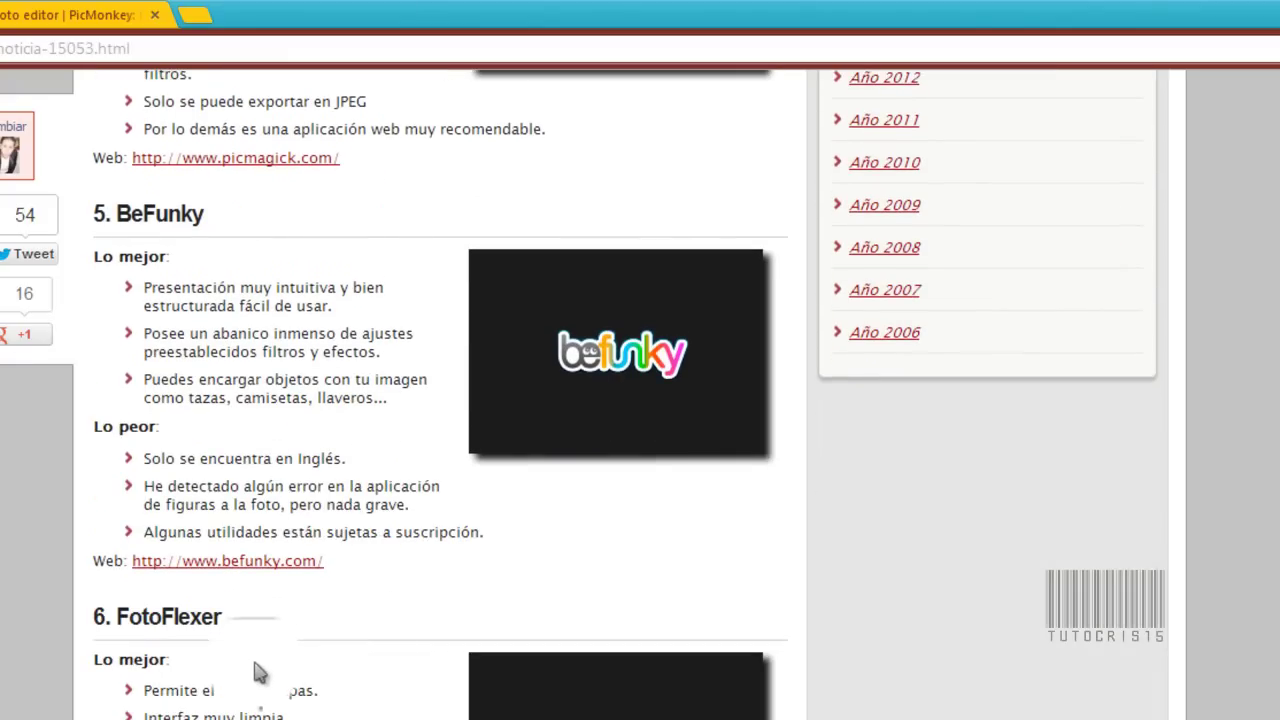
scroll(258, 680, down, 3)
scroll(260, 686, down, 1)
scroll(262, 686, down, 2)
scroll(265, 684, down, 1)
scroll(263, 683, down, 1)
scroll(245, 620, down, 2)
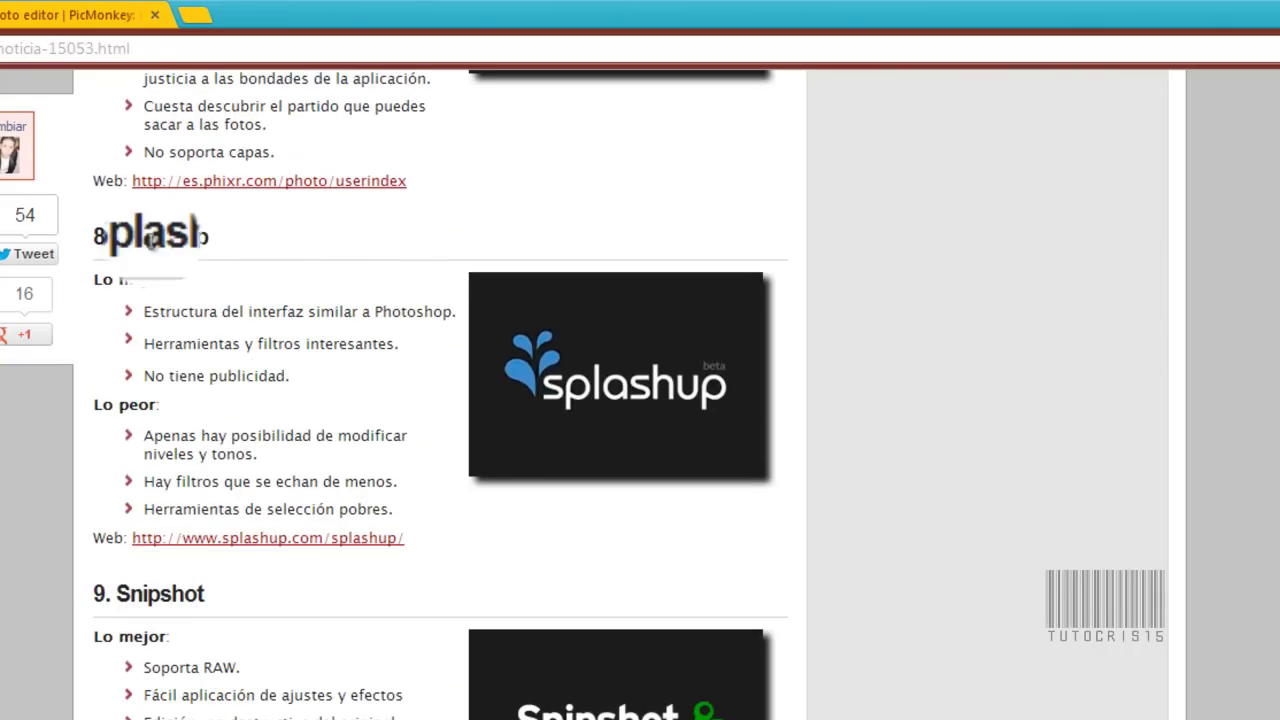
scroll(195, 651, down, 3)
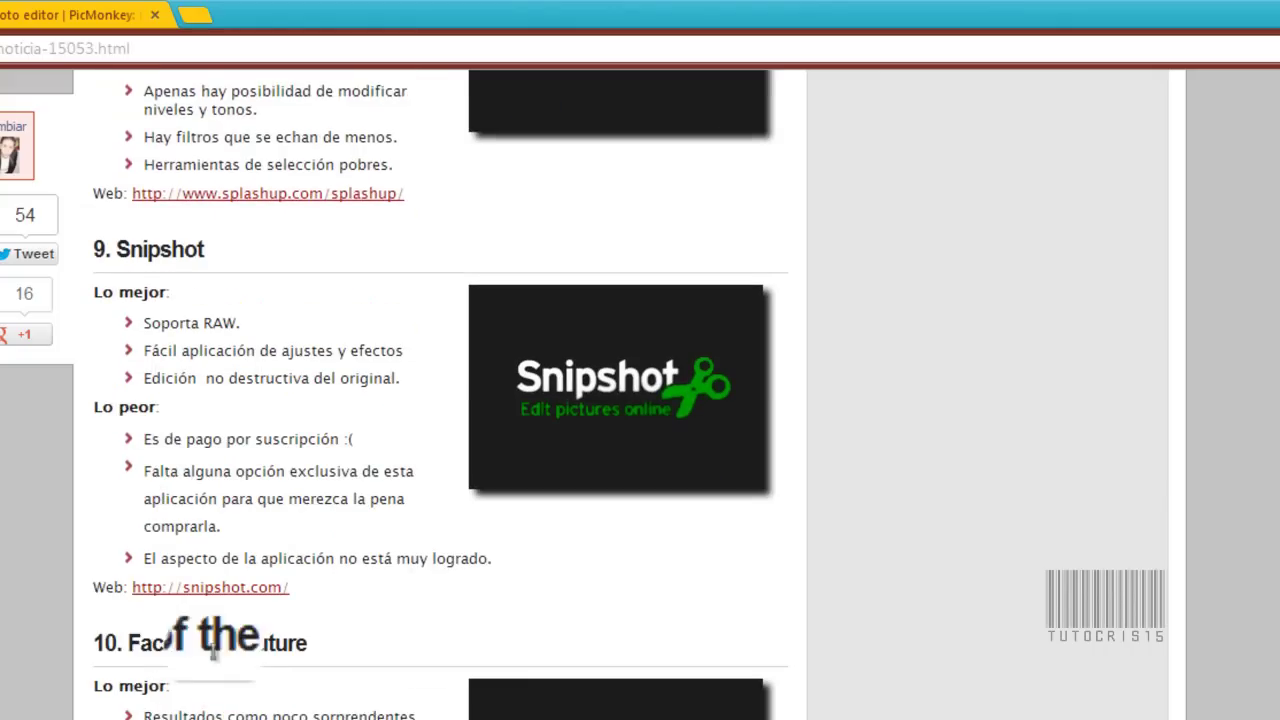
scroll(243, 658, down, 1)
Scroll back up to Photoshop Express and Pixlr, then head to the address bar
scroll(250, 650, up, 1)
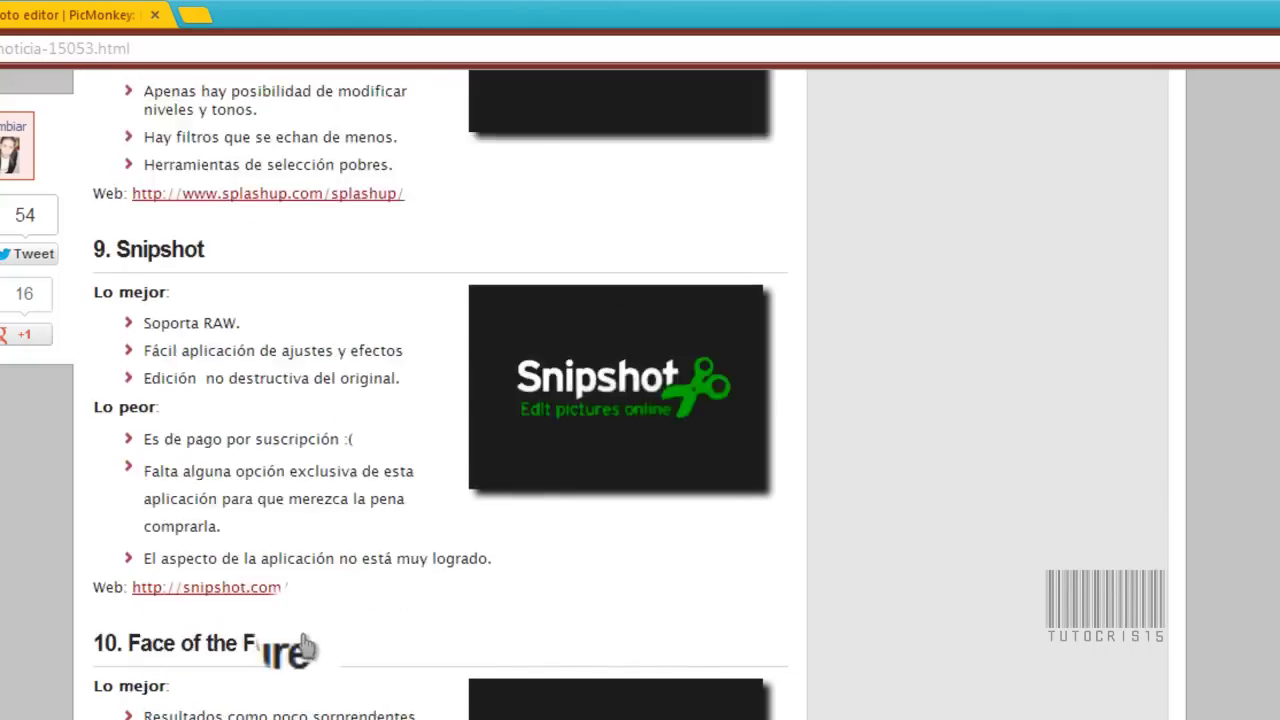
scroll(286, 630, up, 10)
scroll(281, 520, up, 15)
scroll(281, 505, up, 8)
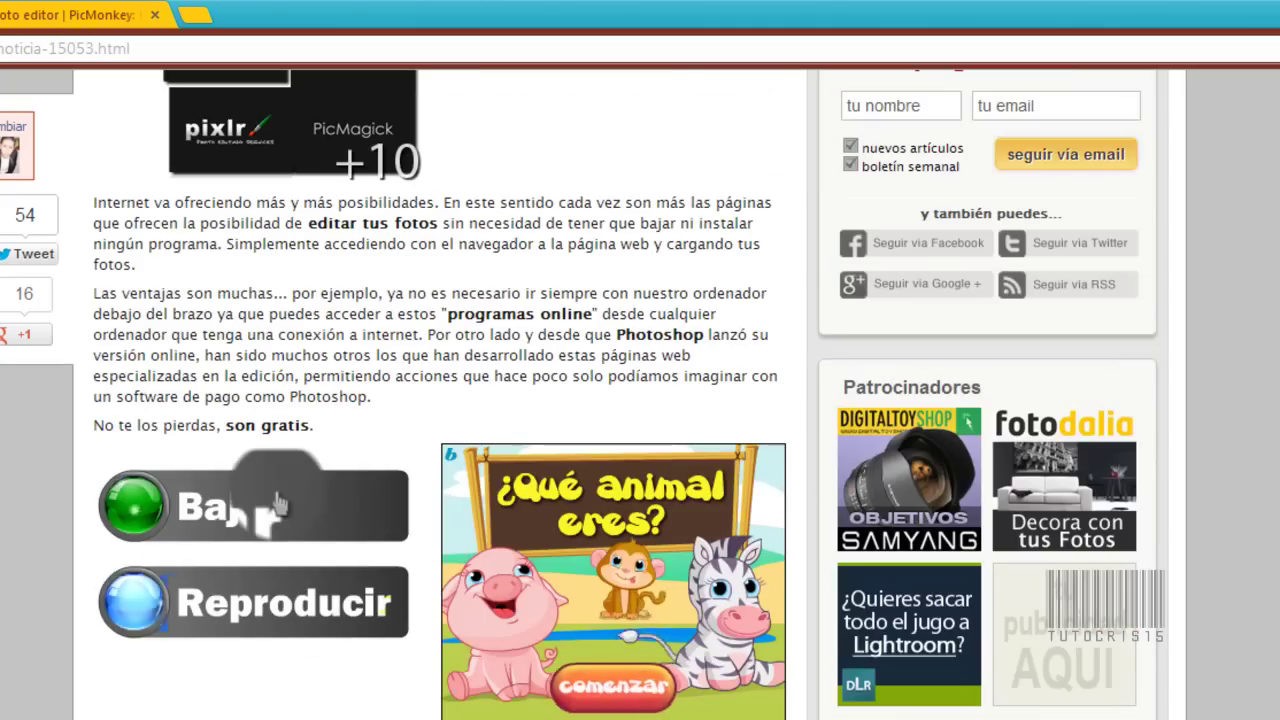
scroll(200, 580, down, 5)
scroll(113, 655, down, 2)
scroll(113, 655, down, 9)
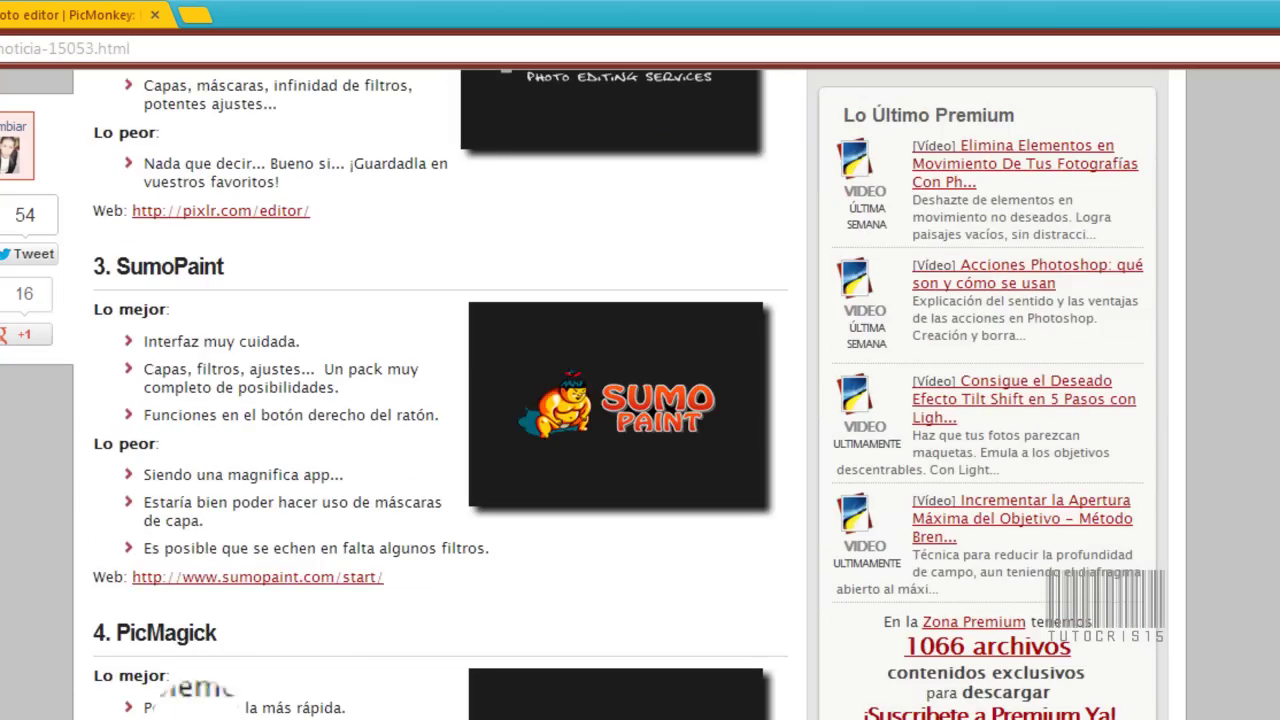
scroll(140, 634, up, 2)
scroll(278, 492, up, 1)
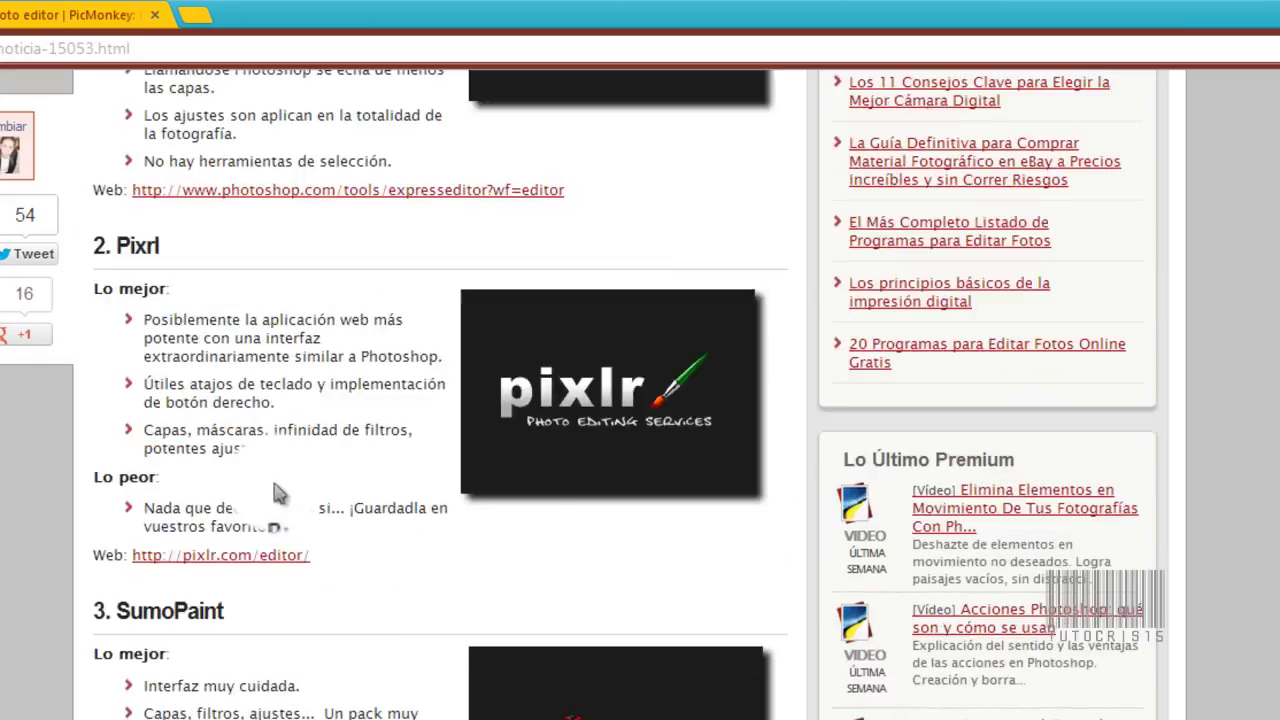
scroll(278, 492, up, 2)
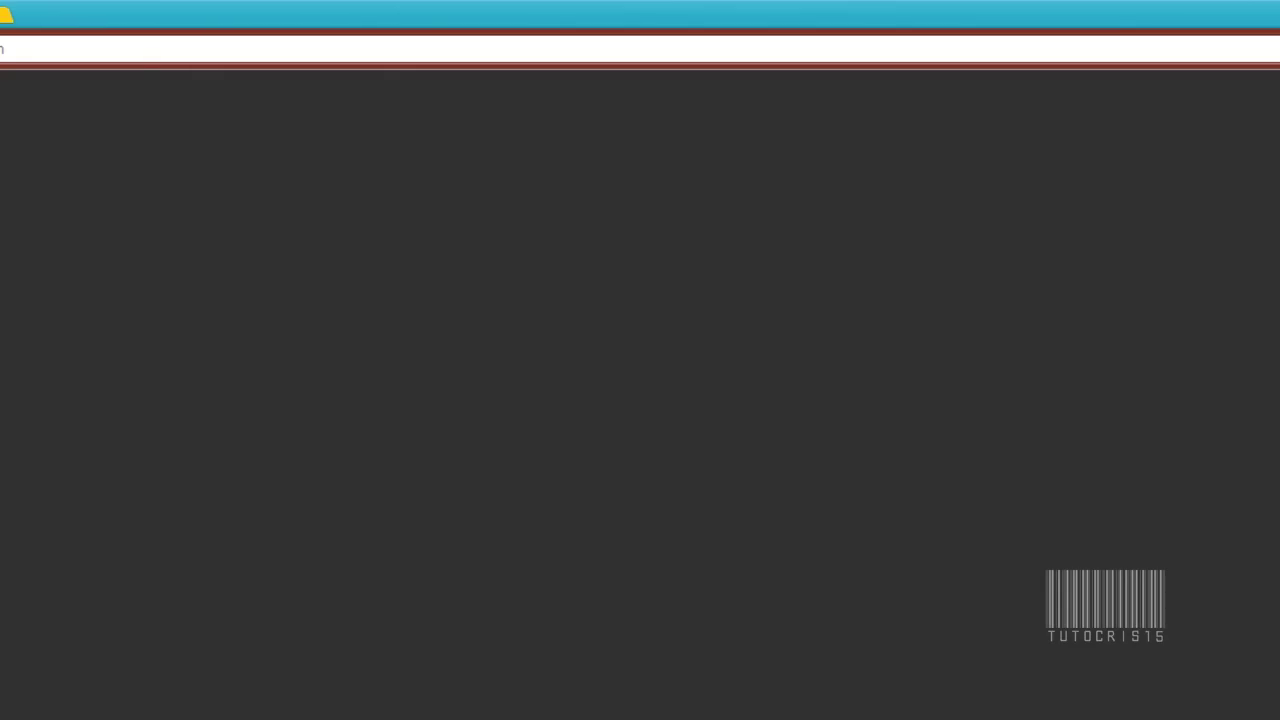
click(91, 57)
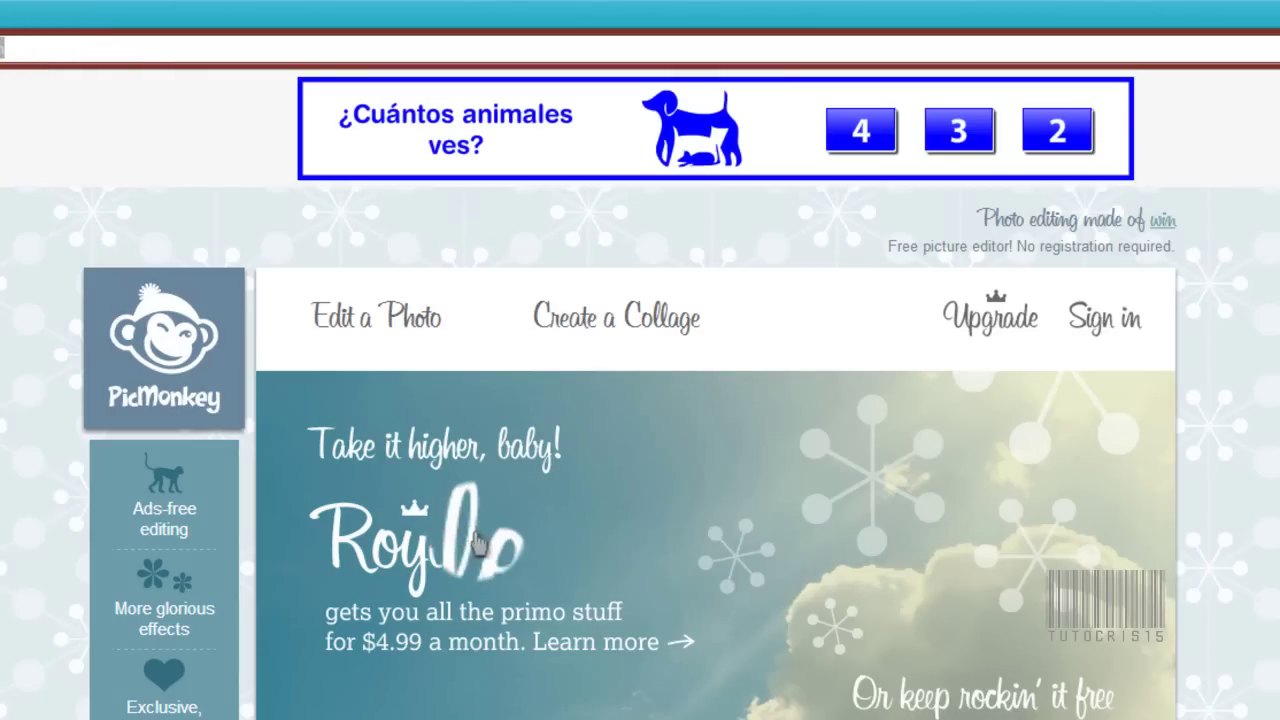
Start PicMonkey's Edit a Photo option
click(383, 347)
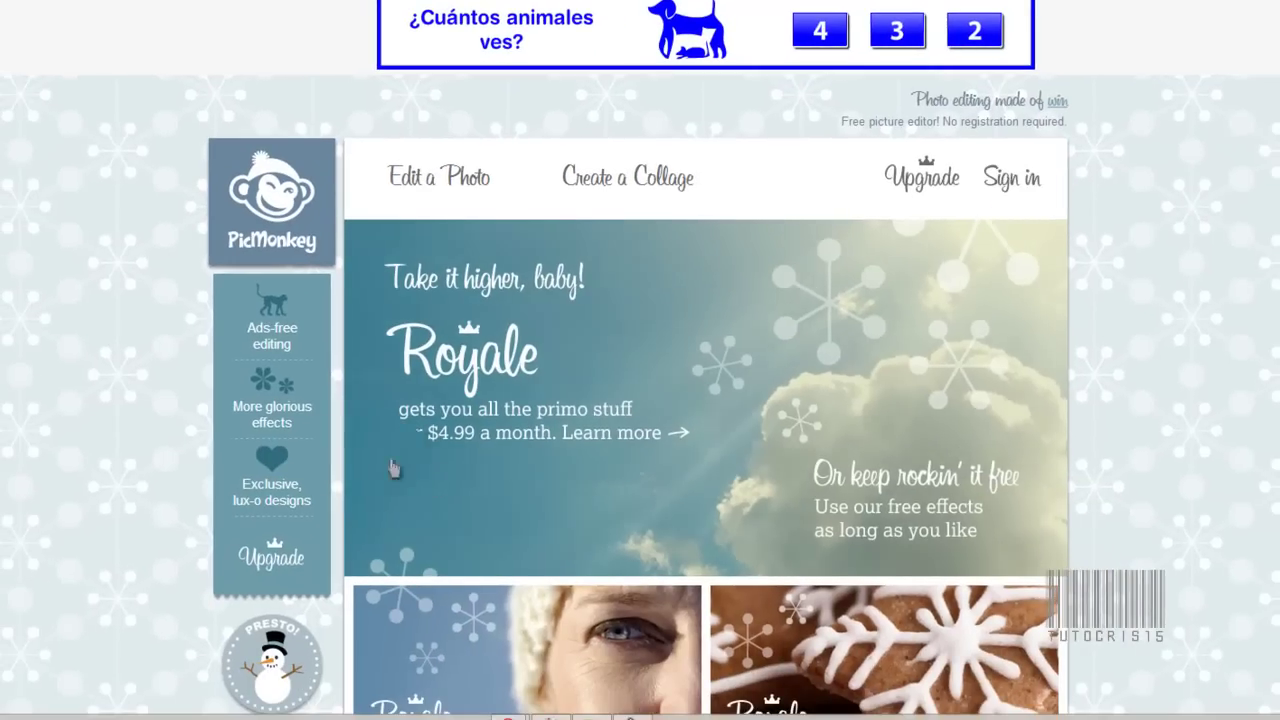
scroll(393, 468, down, 2)
scroll(350, 460, down, 2)
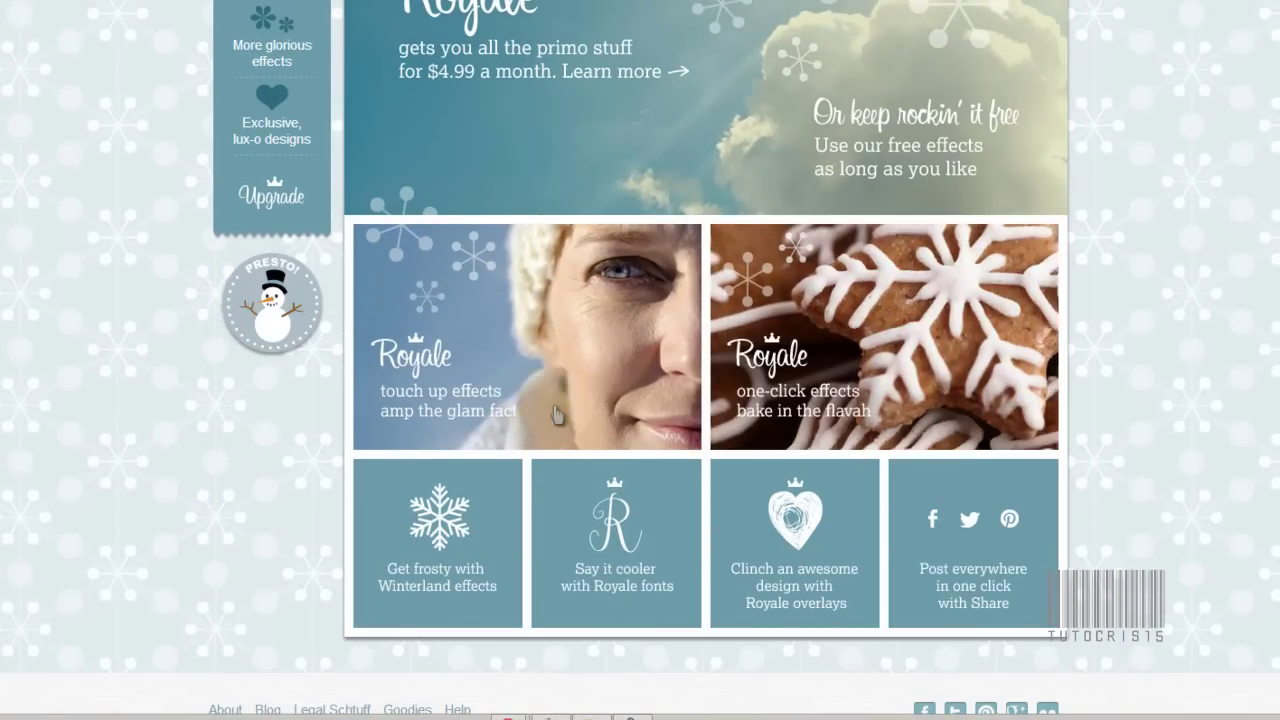
scroll(448, 535, up, 3)
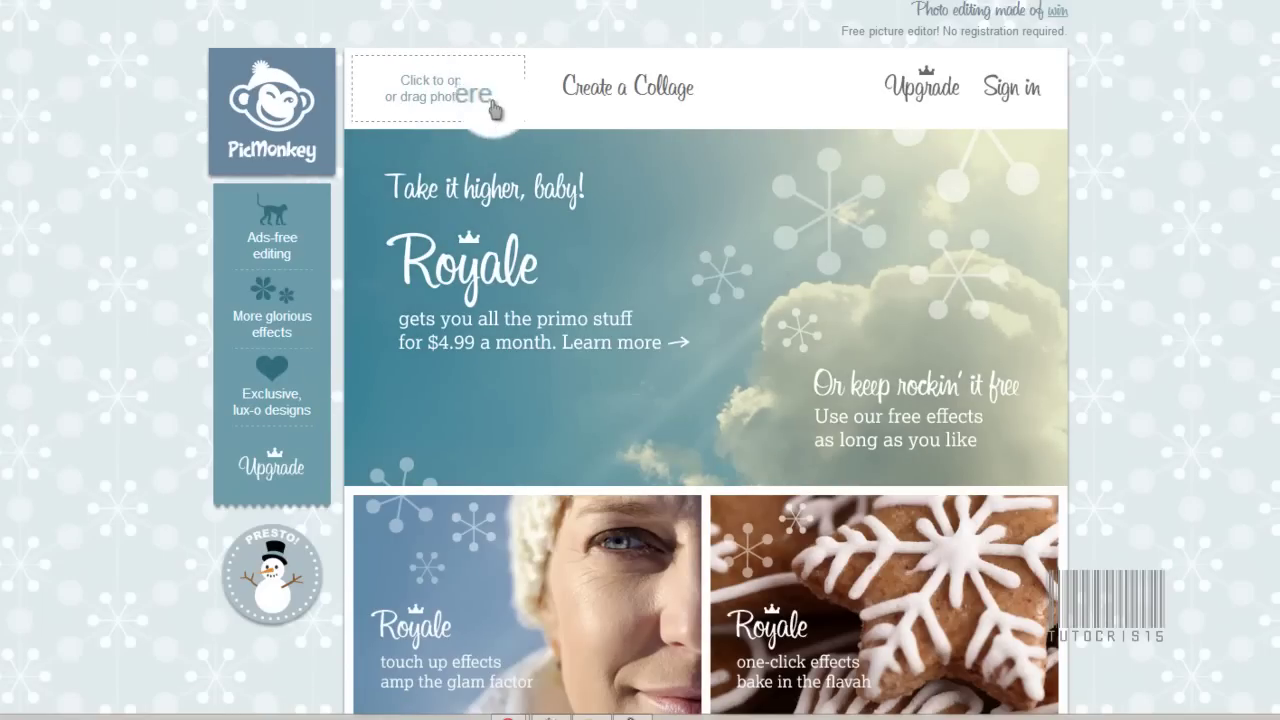
Open the cookie photo from the YO IPE folder and choose Crop
click(447, 106)
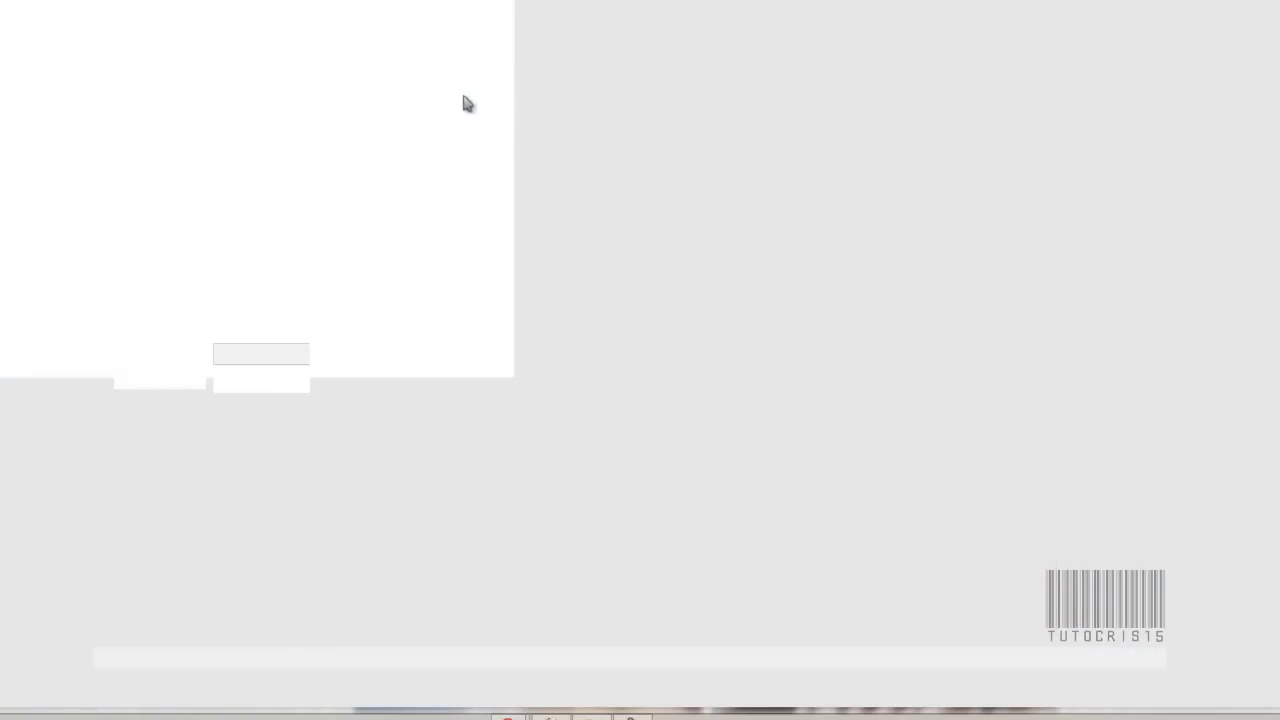
double_click(377, 253)
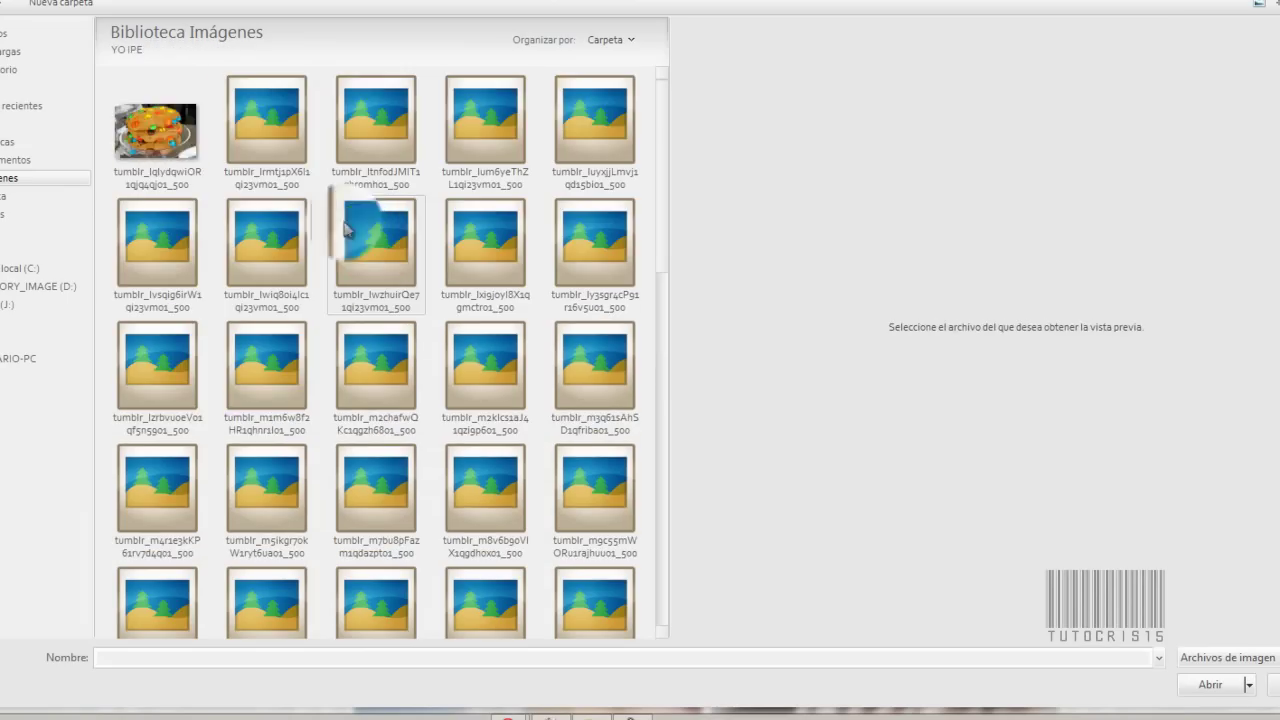
click(185, 160)
double_click(185, 160)
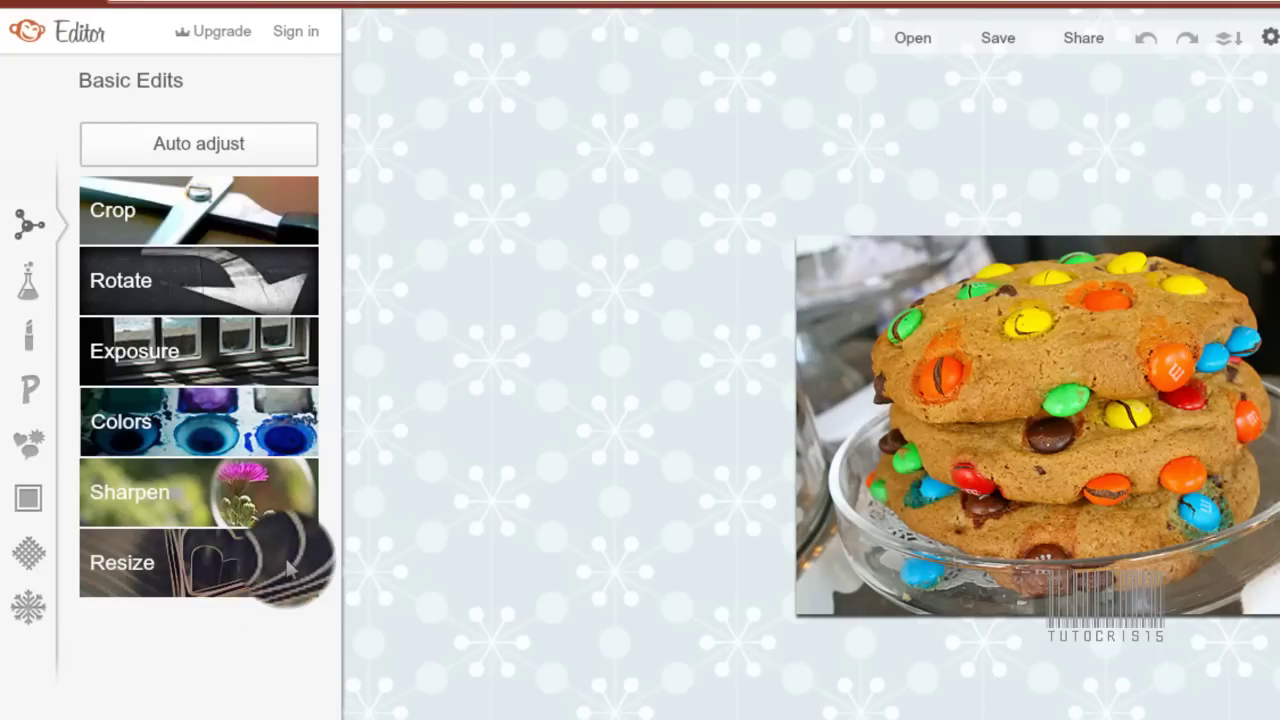
click(228, 212)
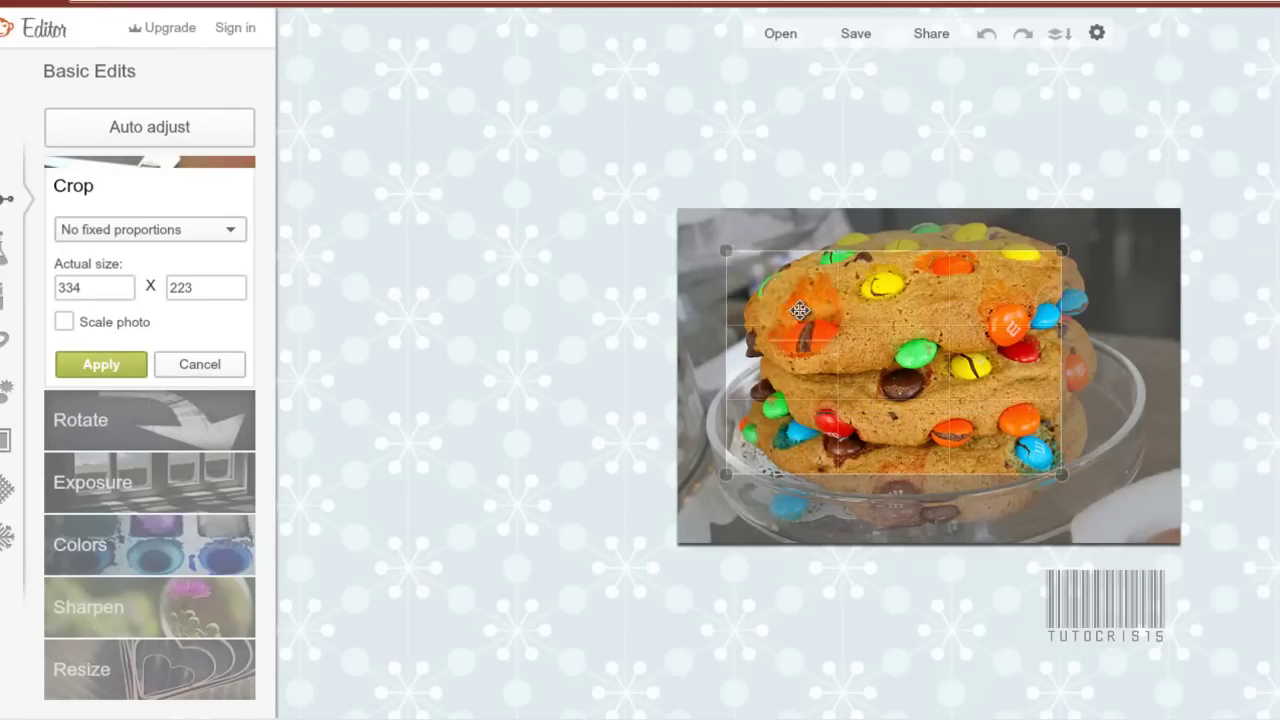
Crop the cookie photo to 427 × 286 around the stacked cookies
drag(803, 320, 756, 294)
drag(1046, 461, 1140, 524)
click(110, 362)
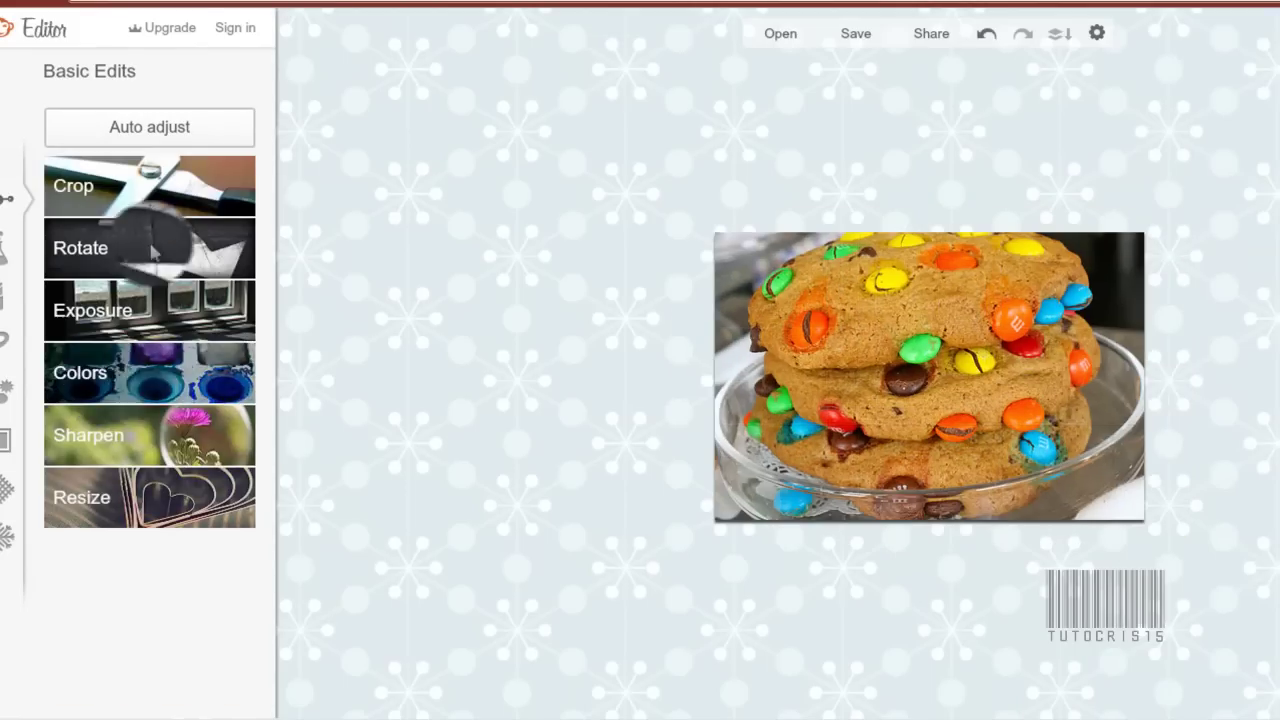
Try the Rotate options and Exposure brightness/highlight sliders, then cancel the exposure changes
click(165, 262)
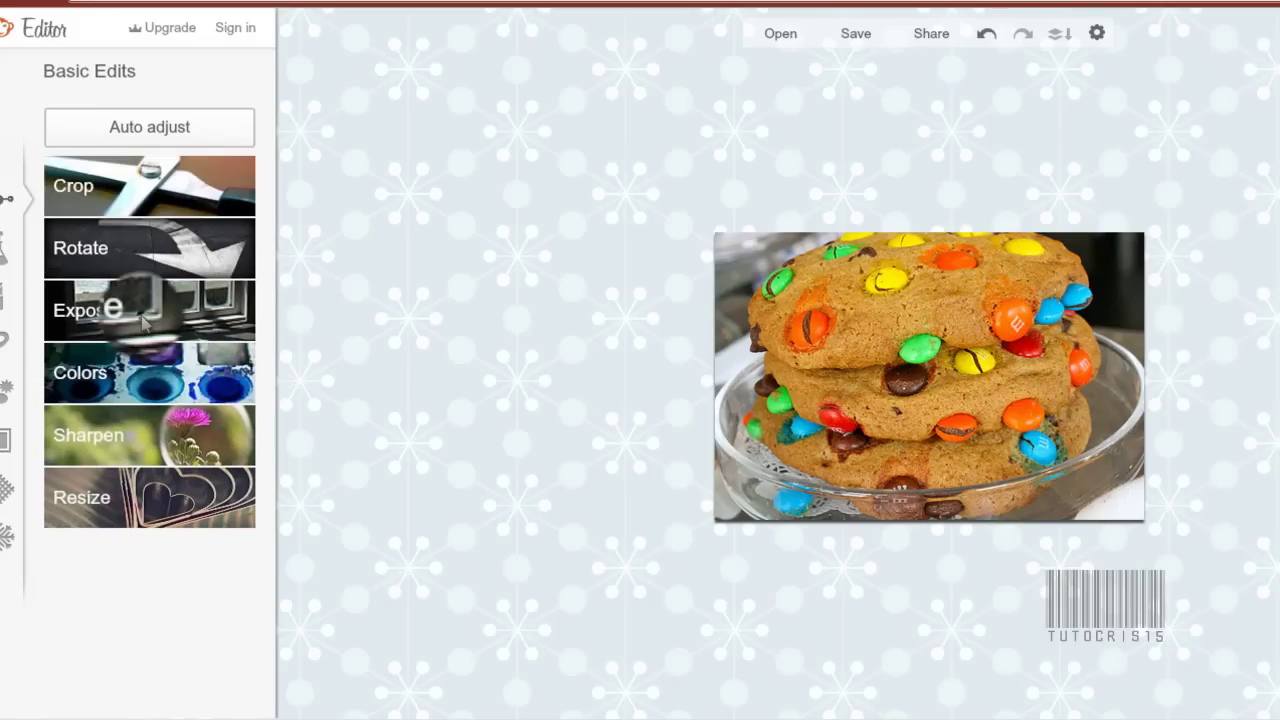
click(109, 309)
mouse_move(140, 404)
mouse_down()
mouse_move(82, 406)
mouse_move(192, 405)
mouse_up()
drag(61, 445, 150, 445)
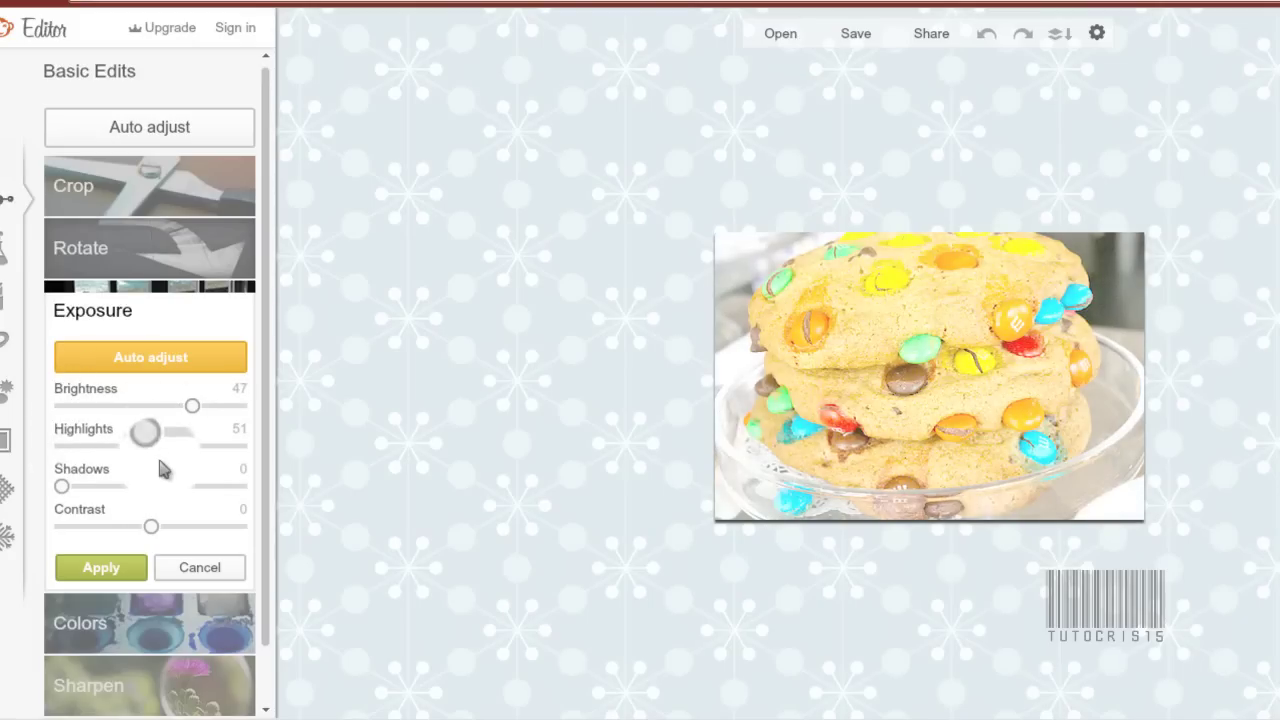
click(199, 567)
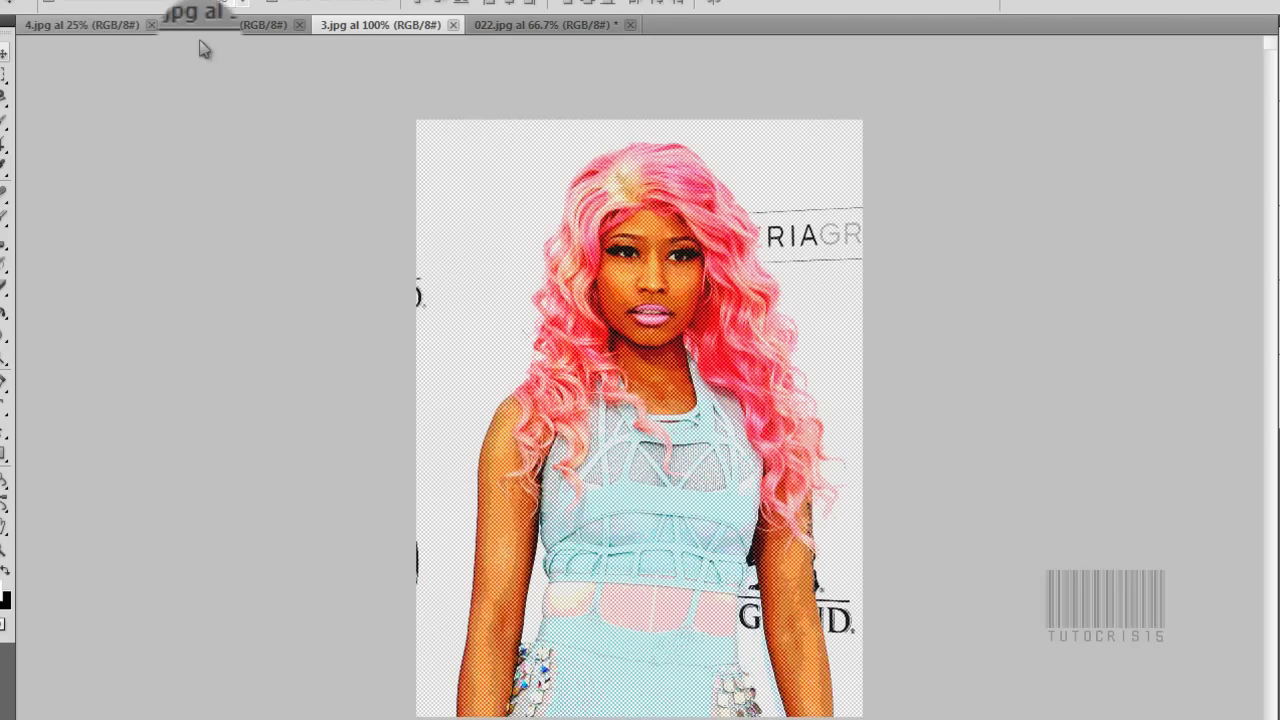
Look through the open documents and bring 022.jpg to the front
click(203, 48)
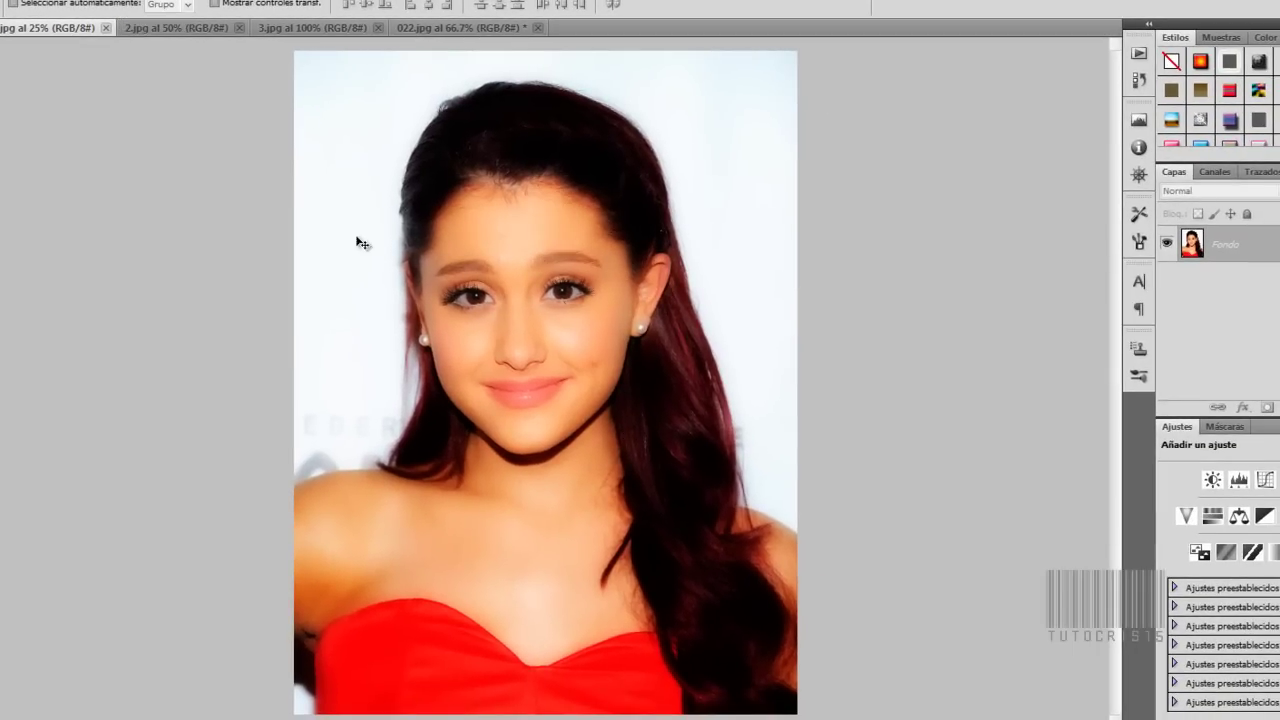
click(180, 28)
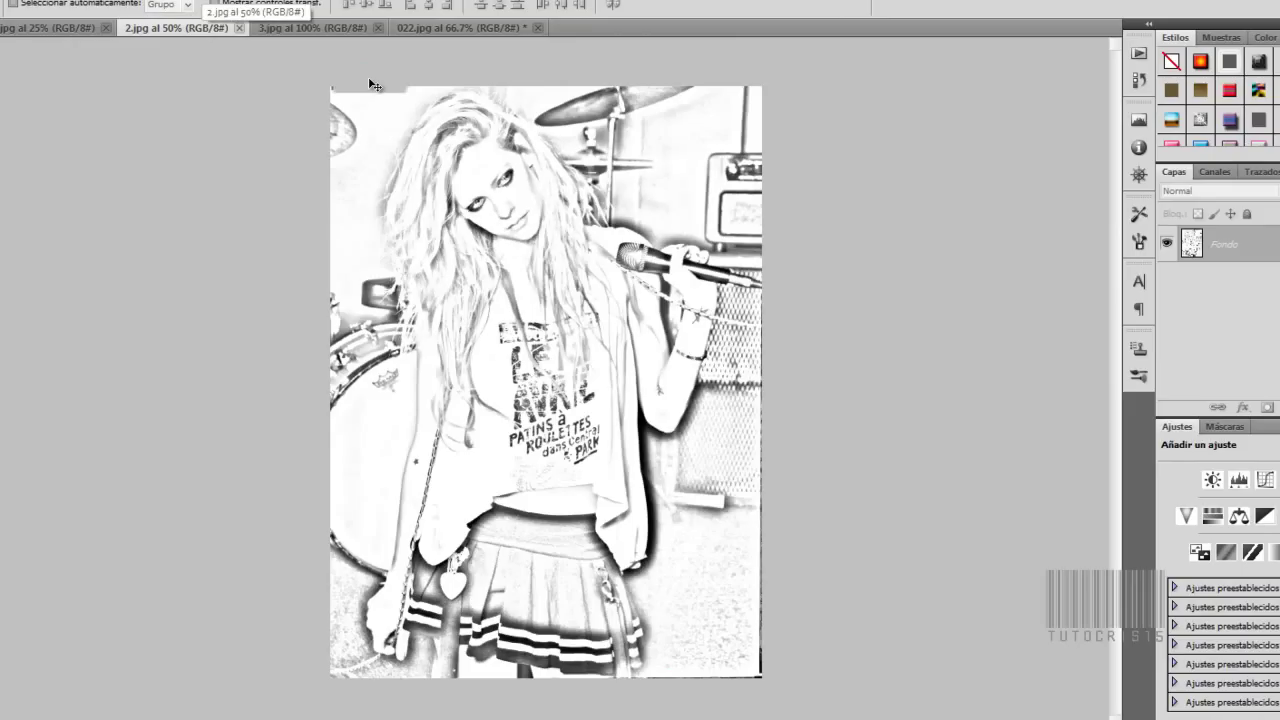
click(291, 30)
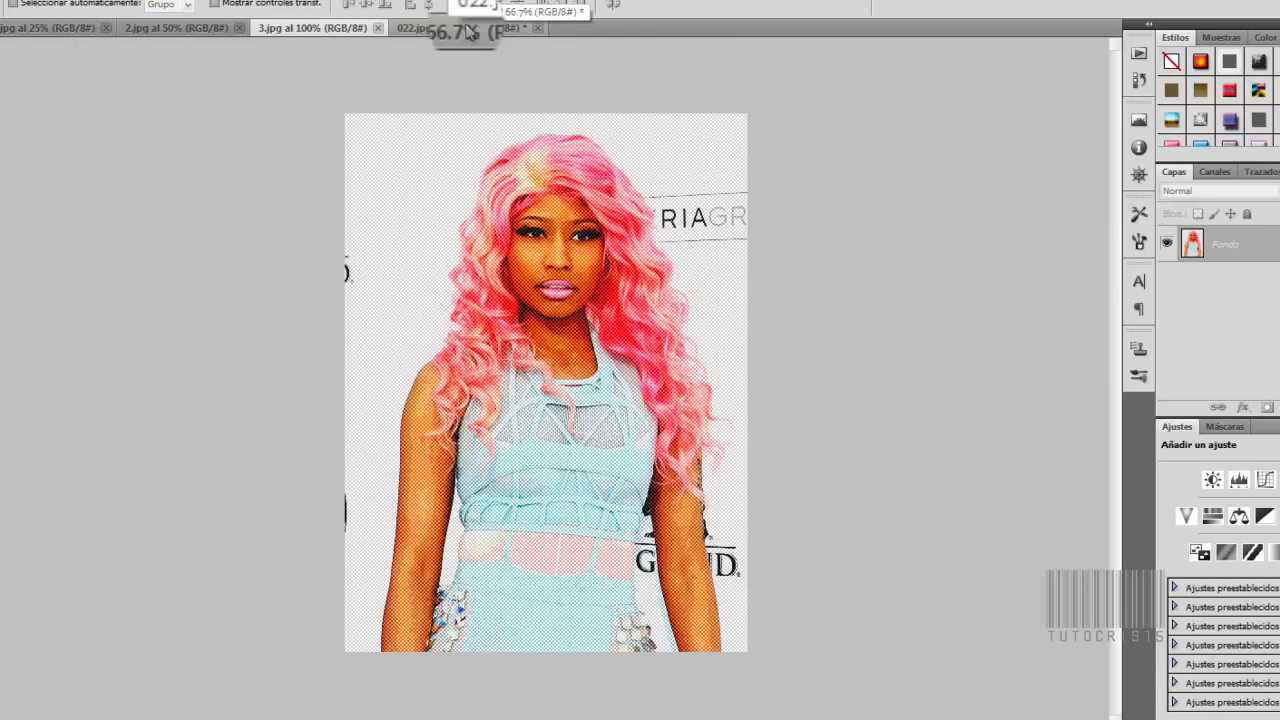
click(466, 29)
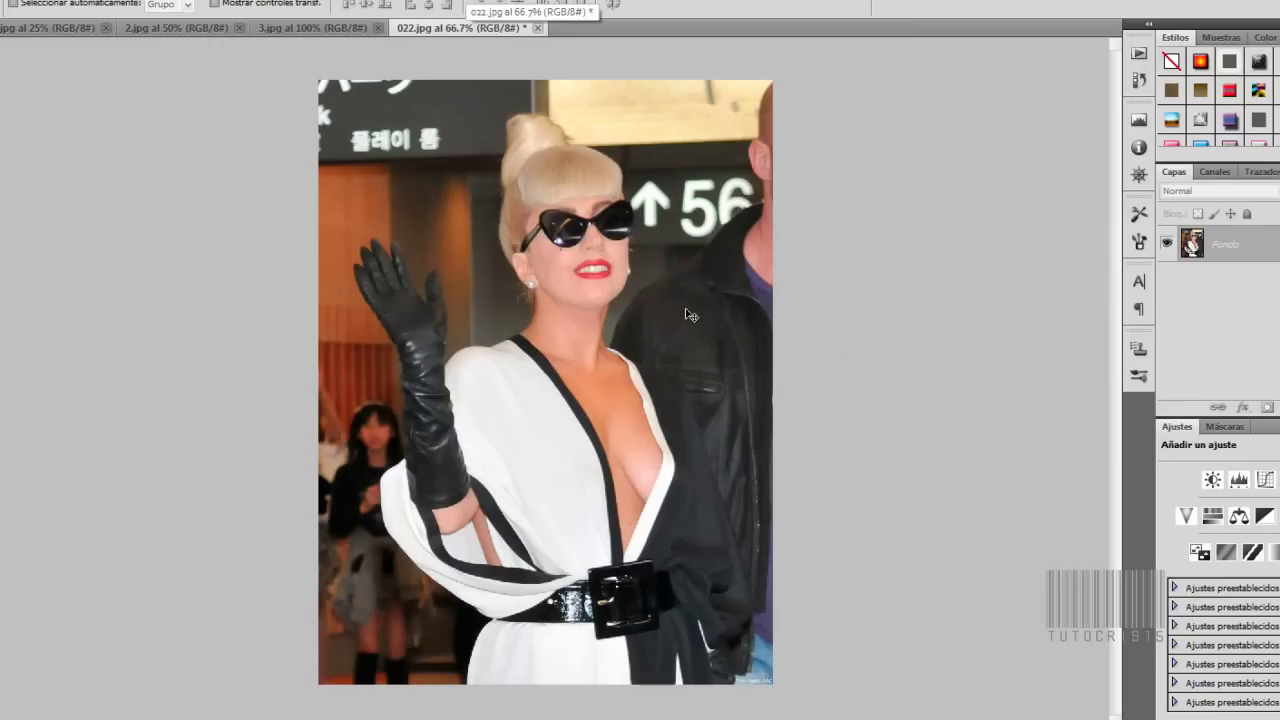
Resize 022.jpg to width 85 in Image Size and zoom the view to 90.5%
key(ctrl+alt+i)
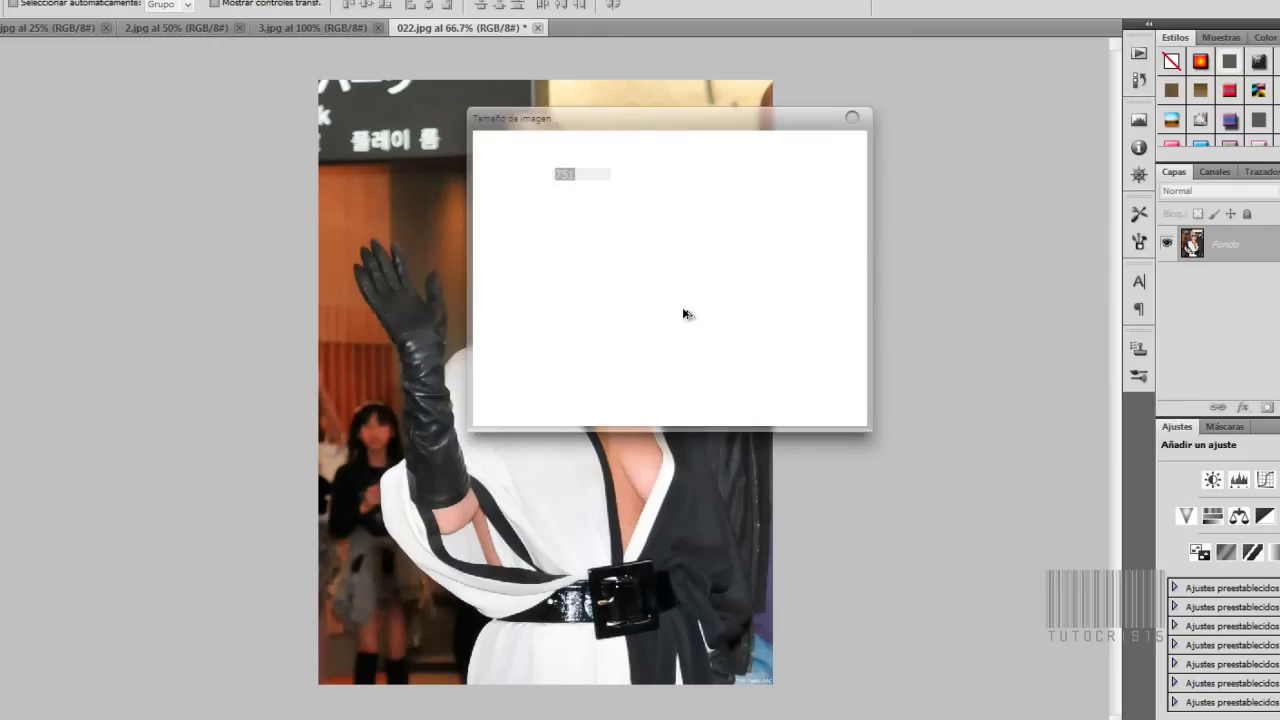
text(85)
key(Return)
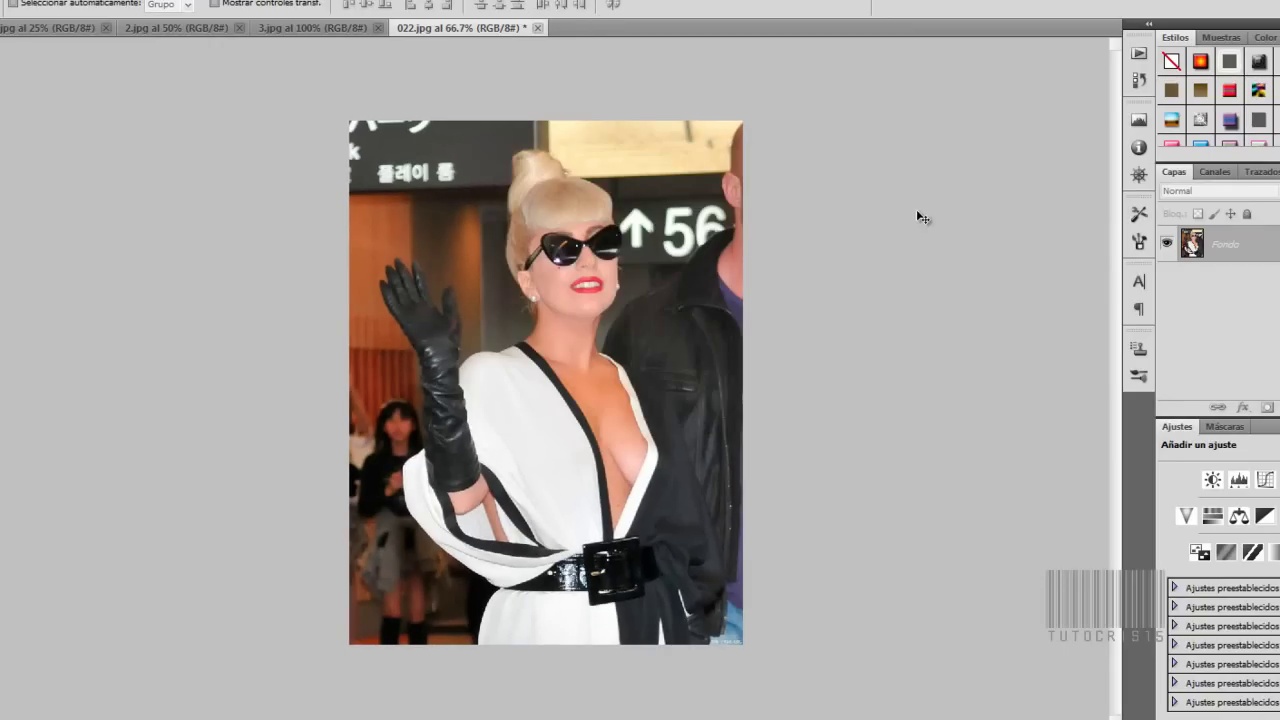
click(1139, 175)
drag(1089, 220, 1100, 220)
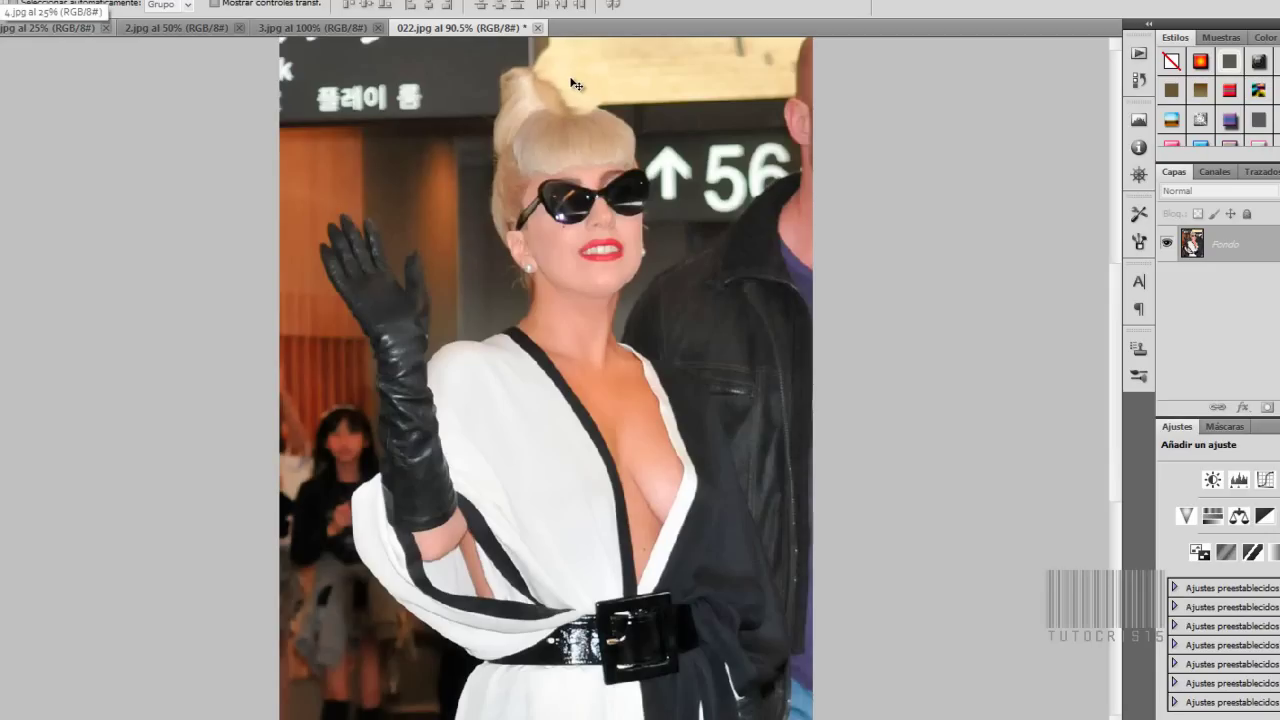
Duplicate the photo onto Capa 1, delete the extra Fondo copia, and select Capa 1
key(ctrl+j)
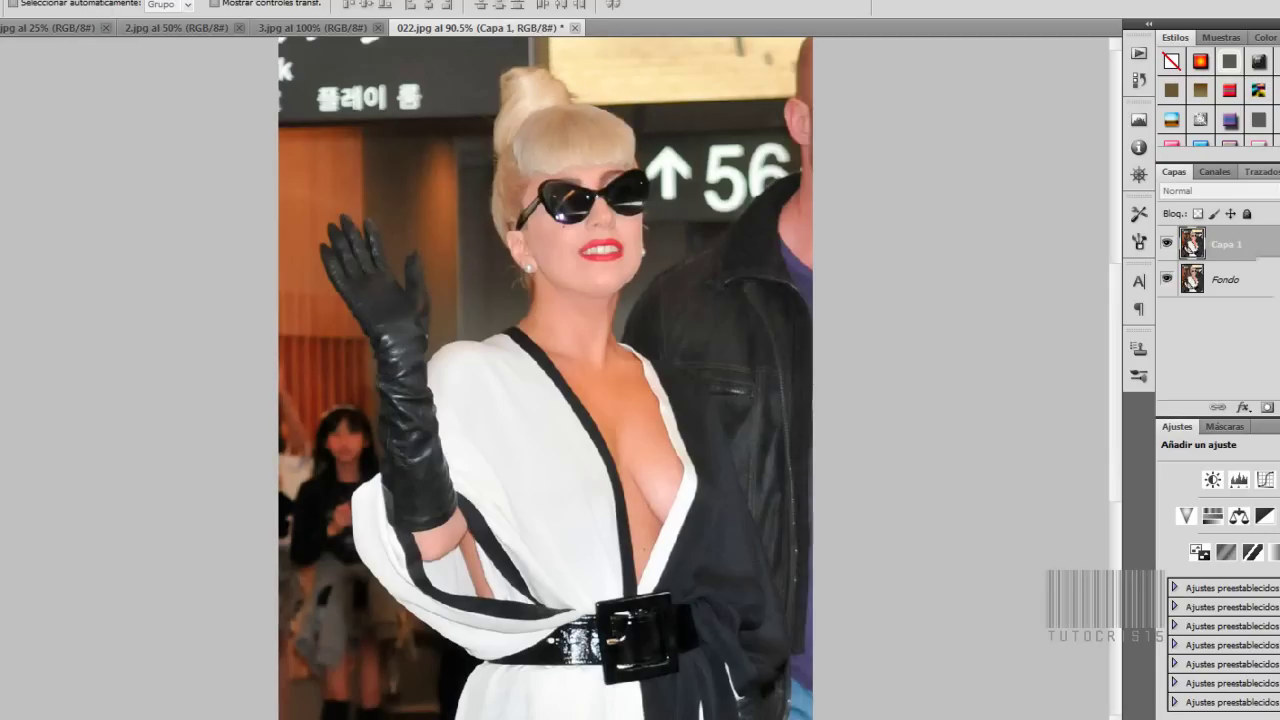
click(1236, 283)
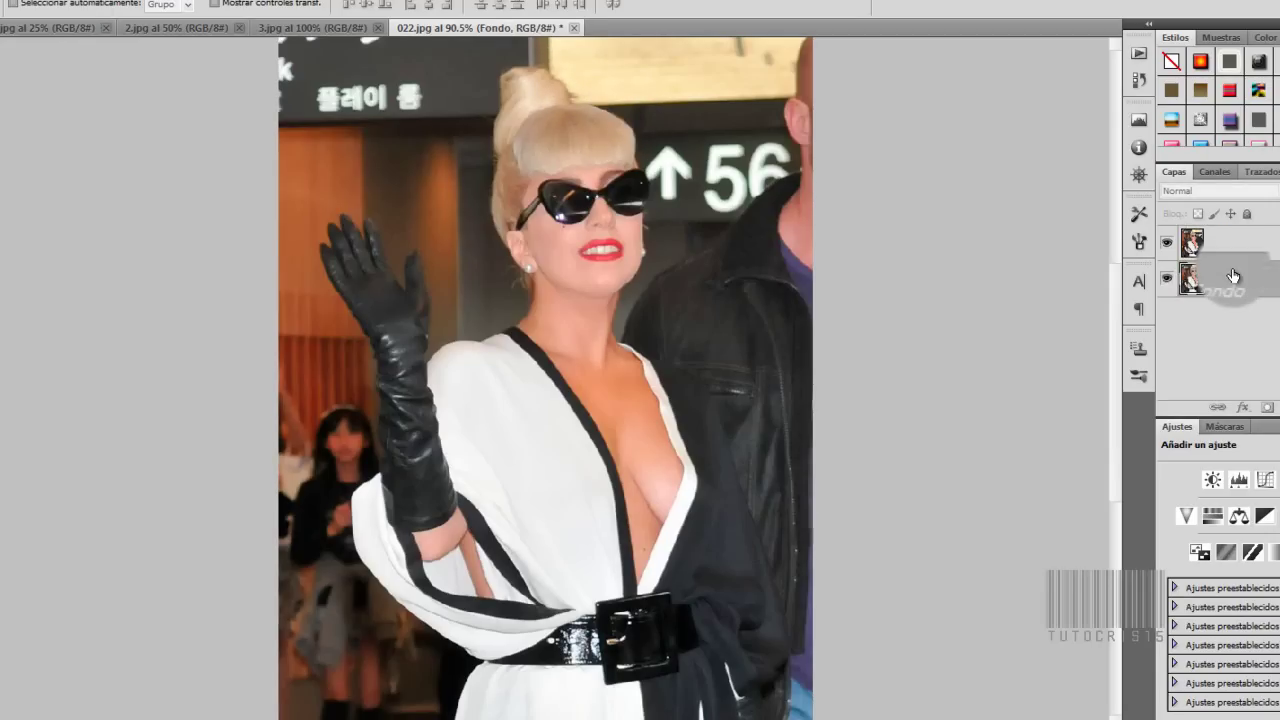
drag(1232, 283, 1267, 408)
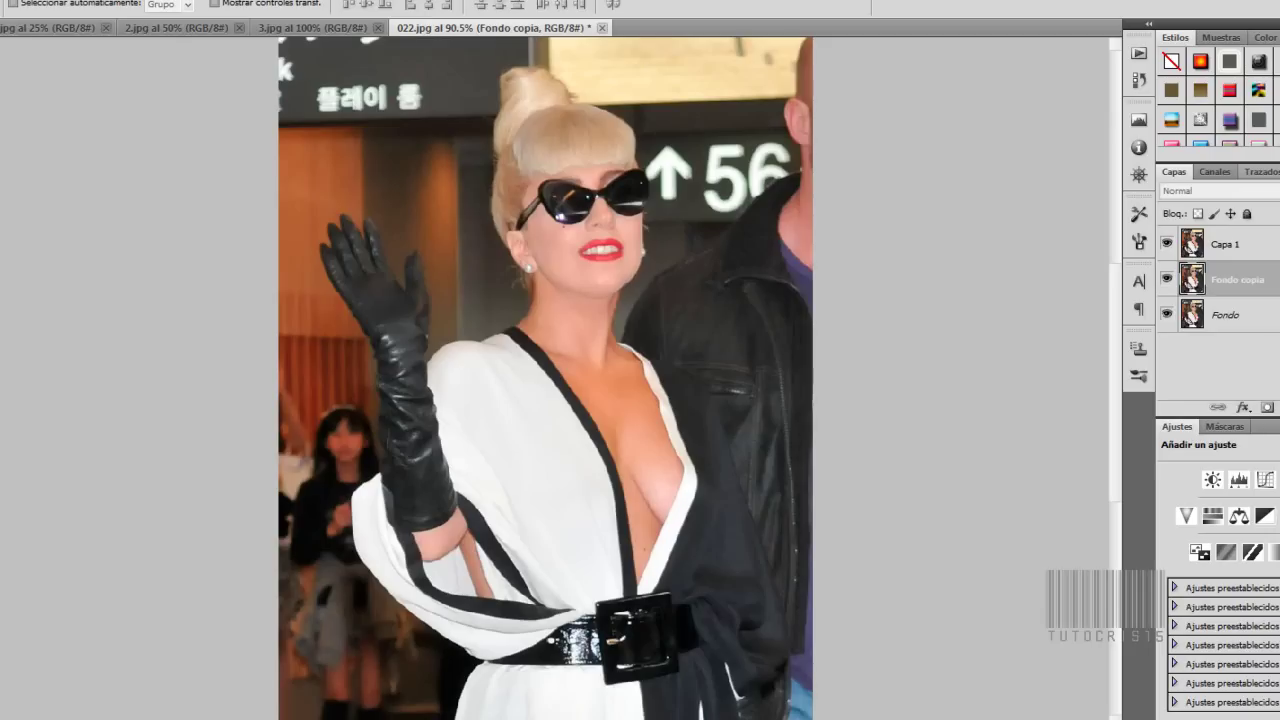
drag(1262, 295, 1267, 408)
drag(1230, 244, 1245, 250)
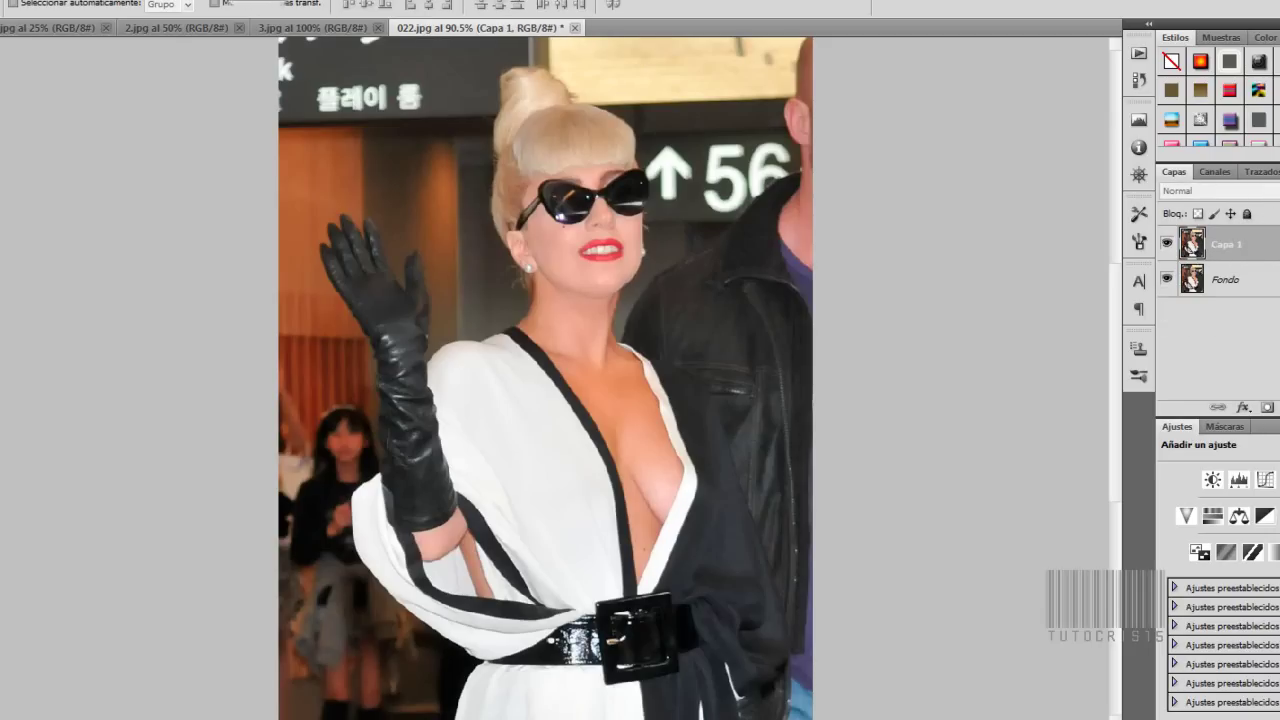
Apply a Gaussian blur (Desenfoque gaussiano) to Capa 1 with a slightly reduced radius
click(262, 2)
mouse_move(285, 147)
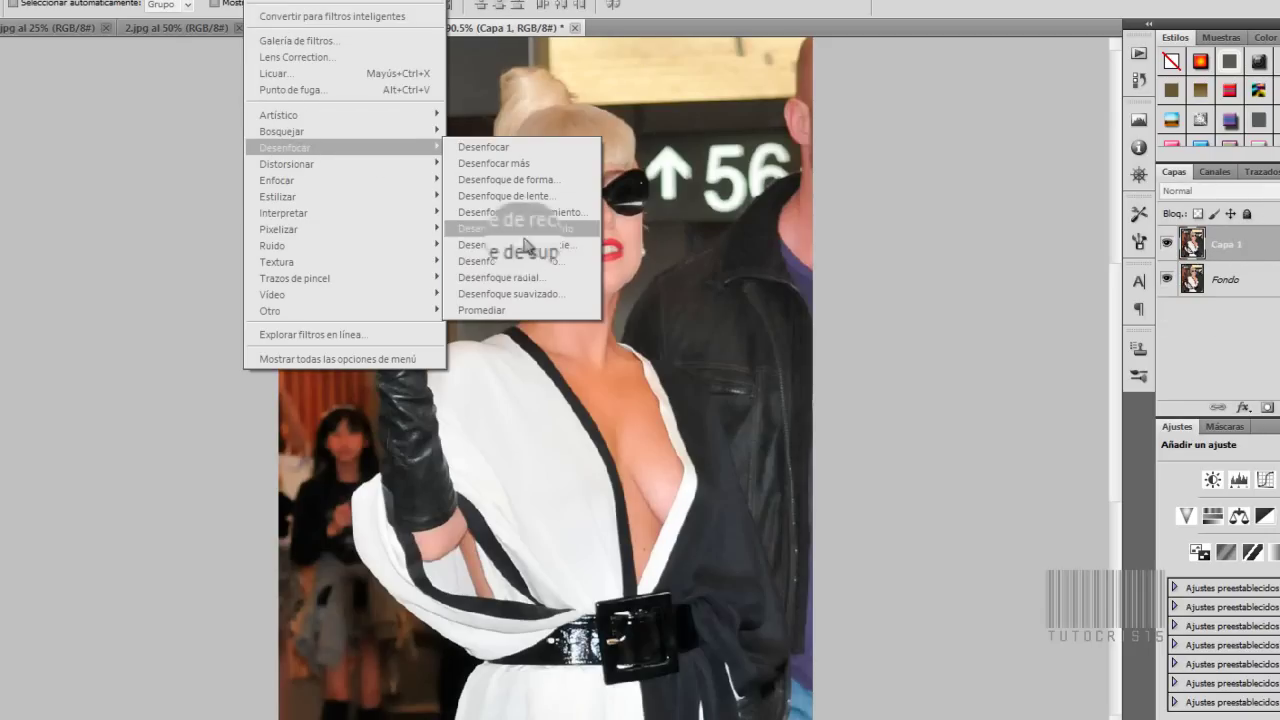
click(549, 262)
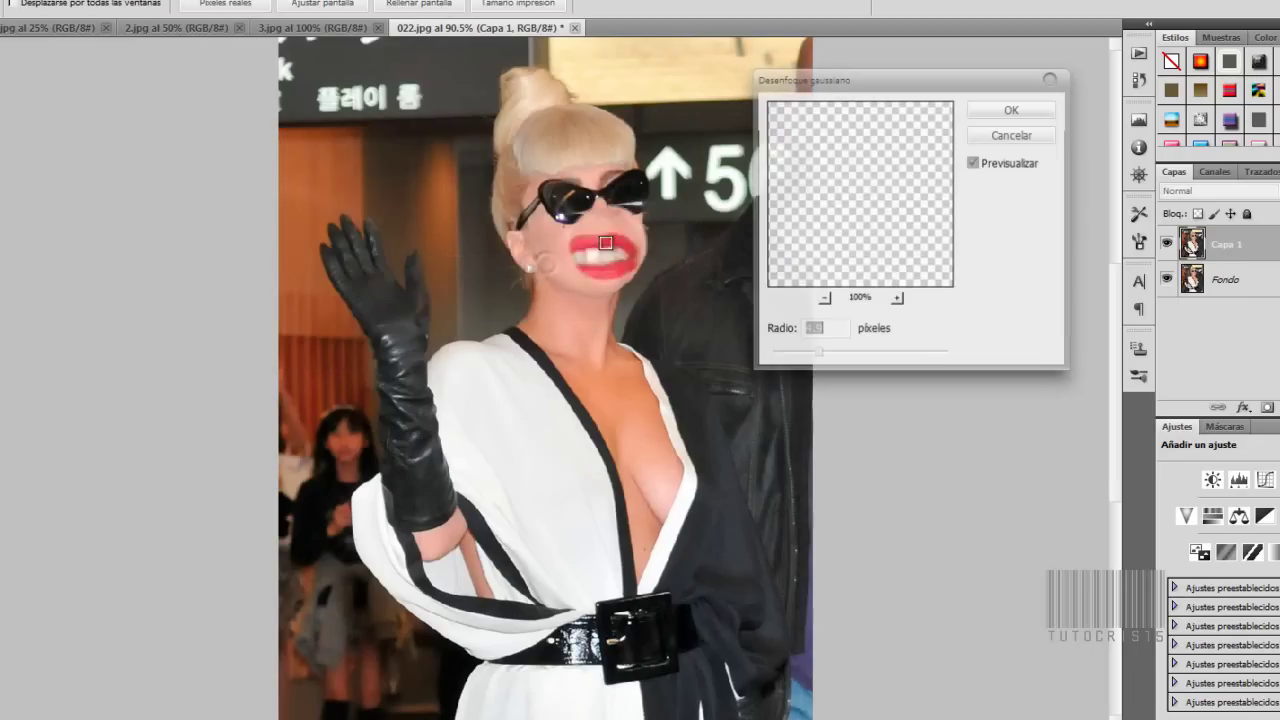
drag(838, 66, 974, 79)
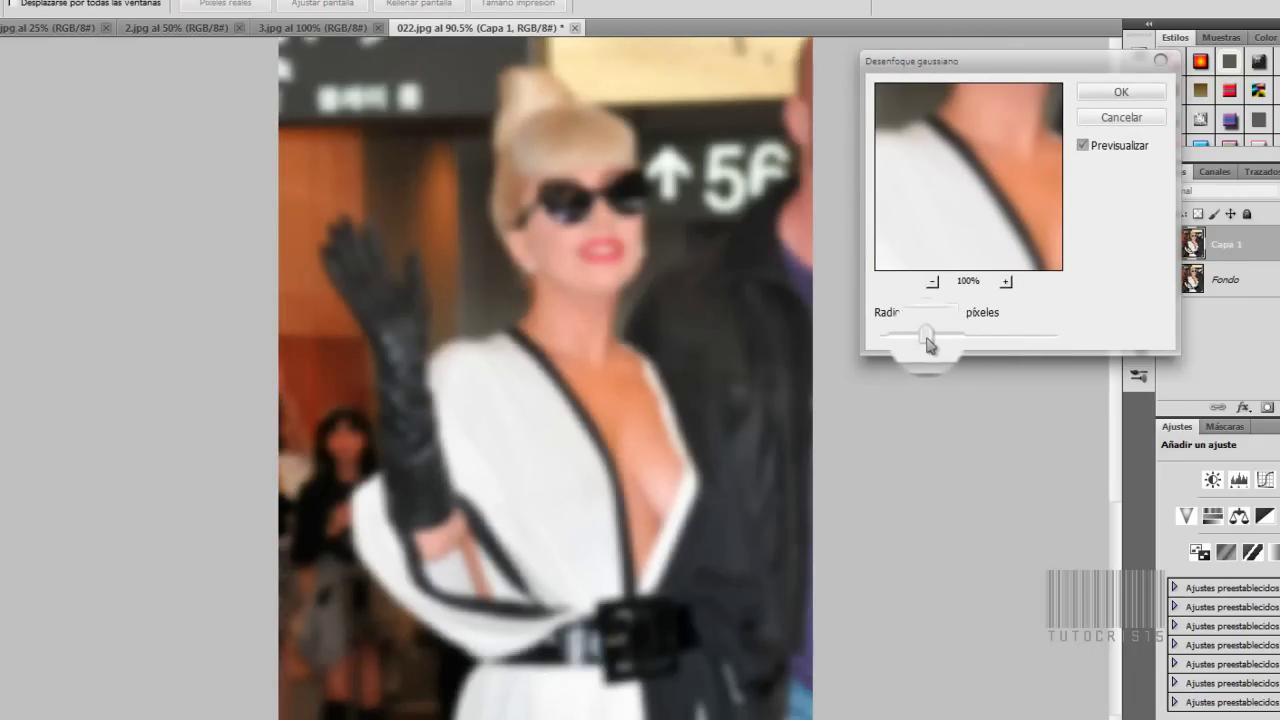
drag(911, 342, 910, 342)
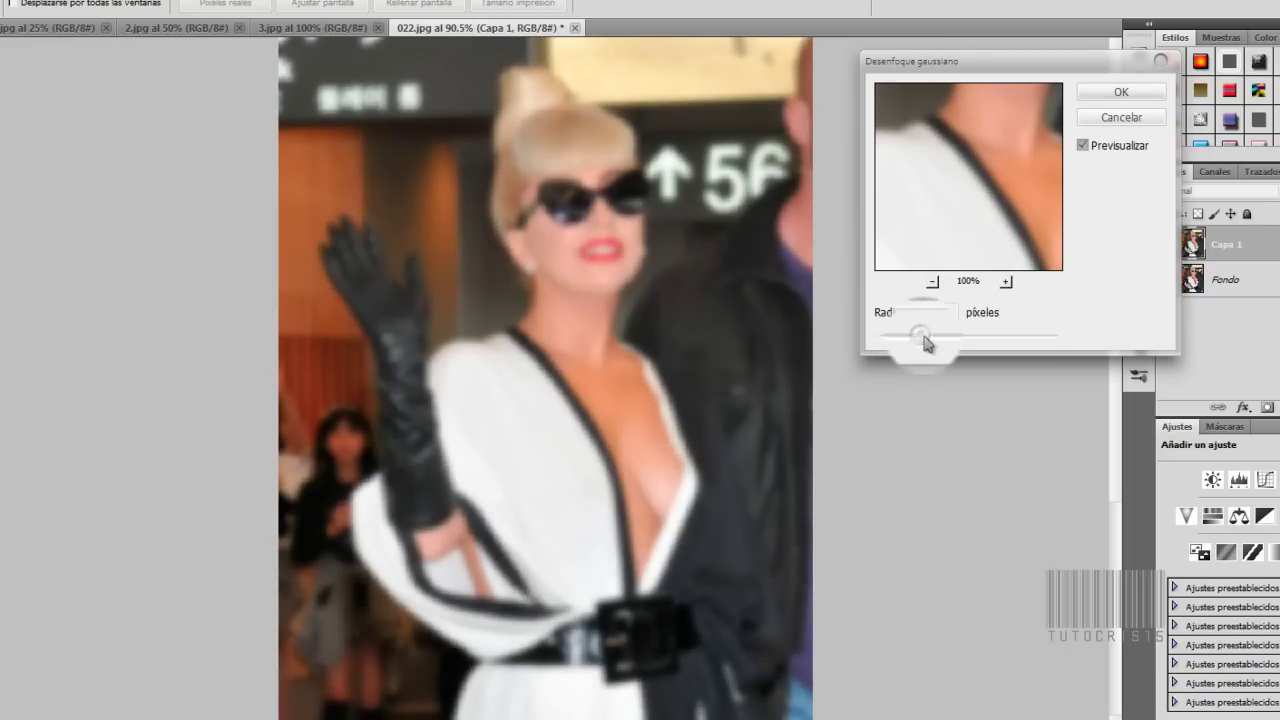
key(Return)
Try Luz suave, then settle Capa 1's blend mode on Superponer
click(1203, 195)
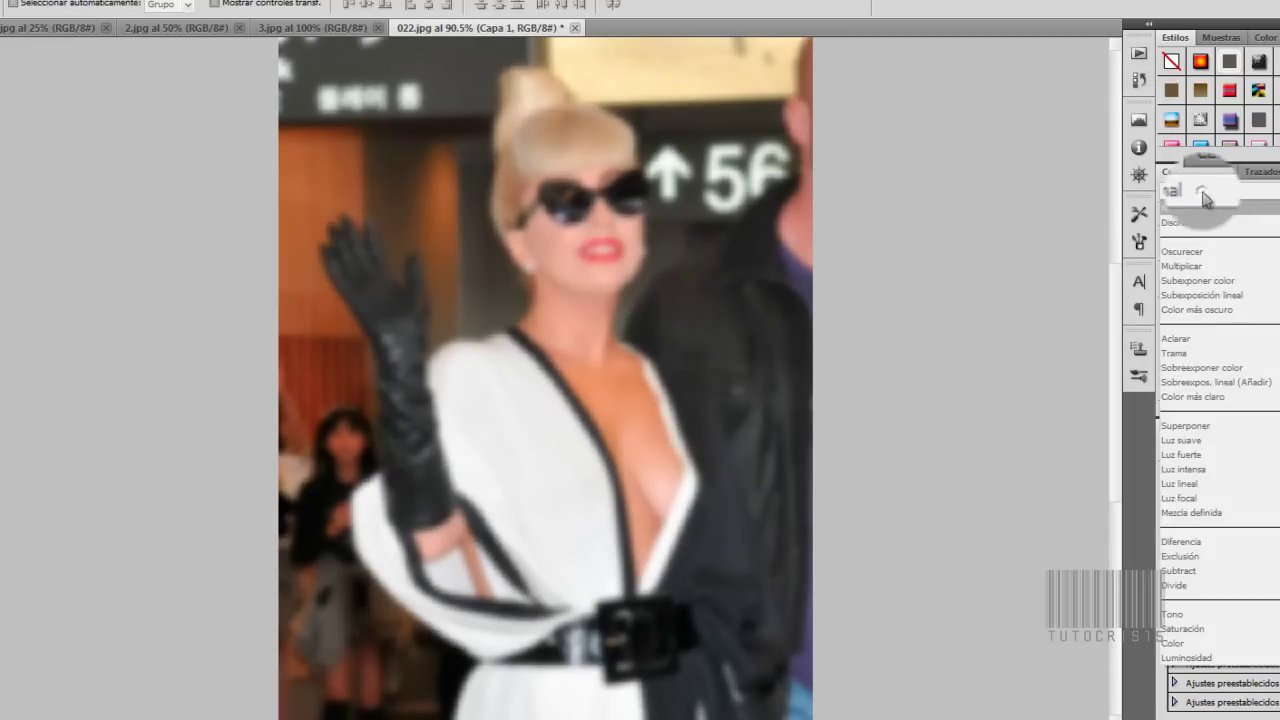
click(1213, 195)
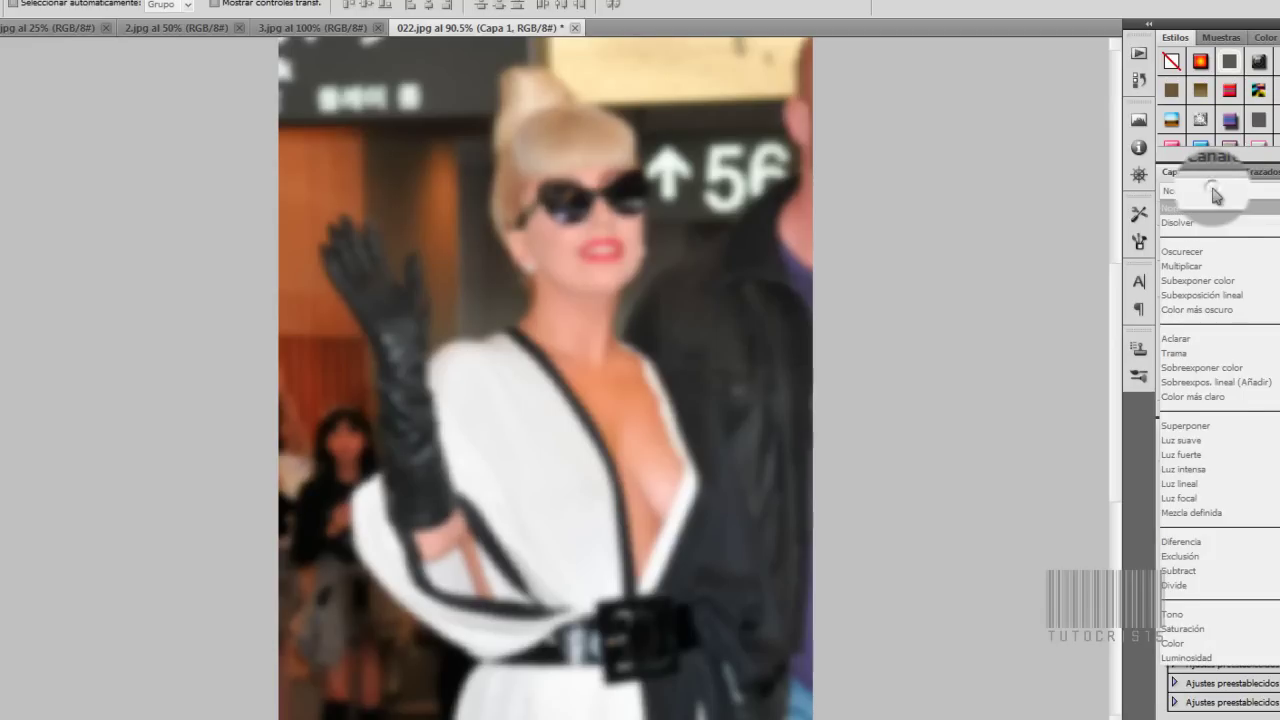
click(1183, 454)
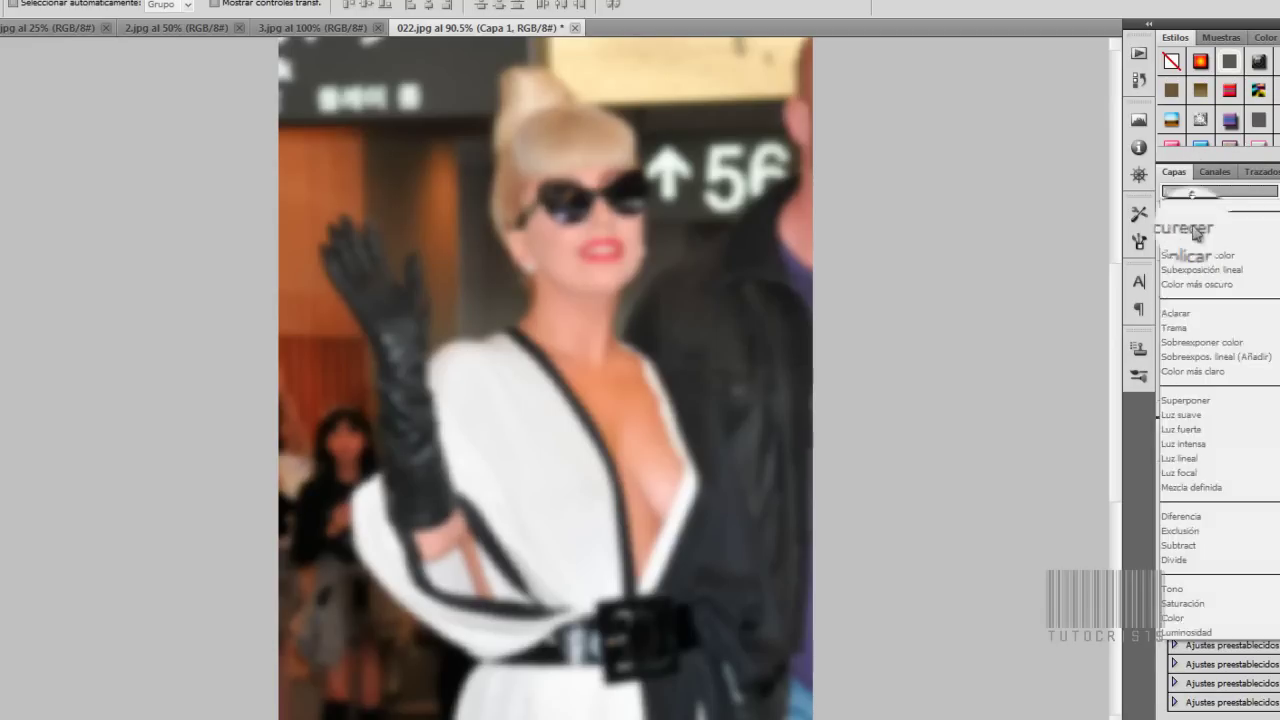
click(1200, 397)
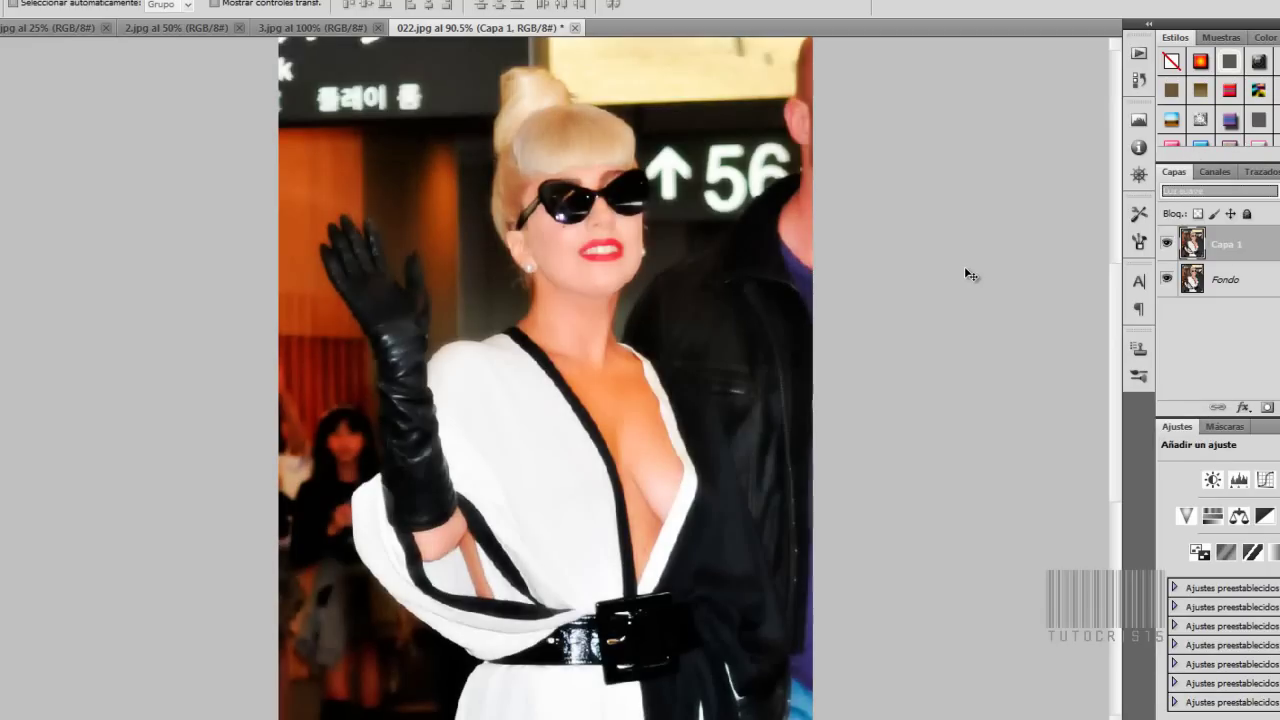
key(Up)
key(Down)
key(Up)
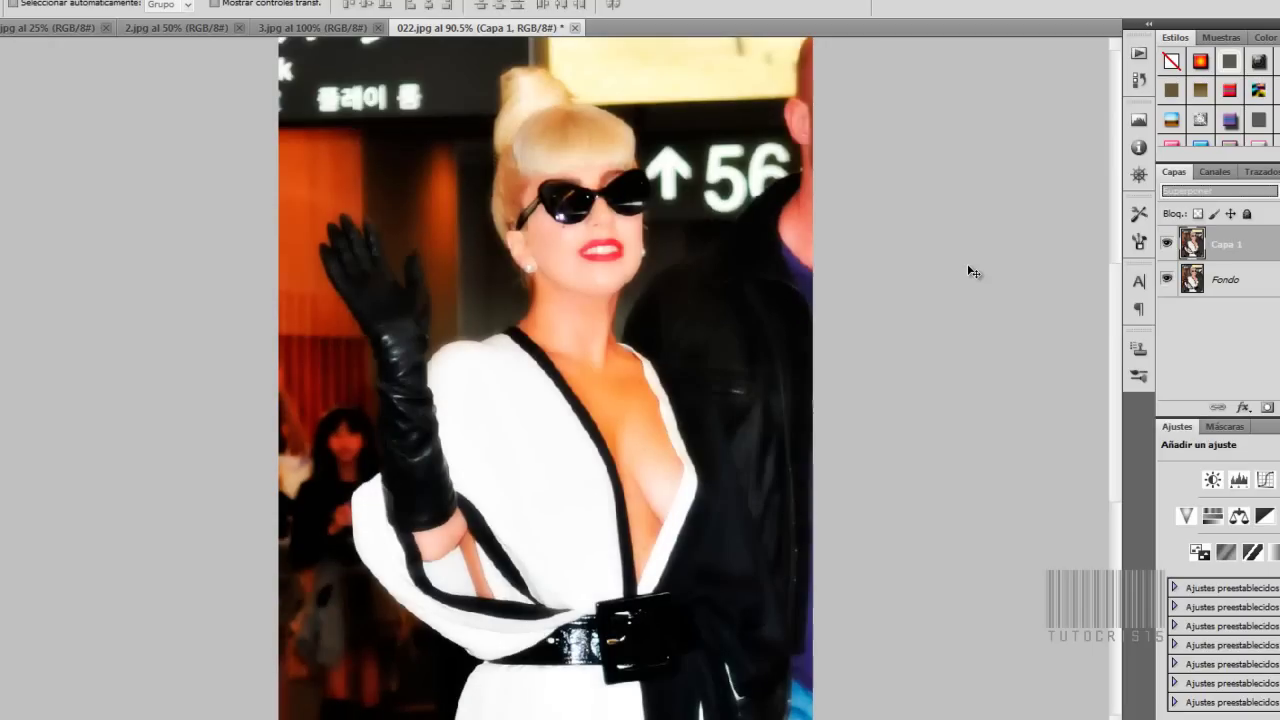
Select Fondo and merge the blurred layer down into a single layer
click(1230, 292)
key(ctrl+e)
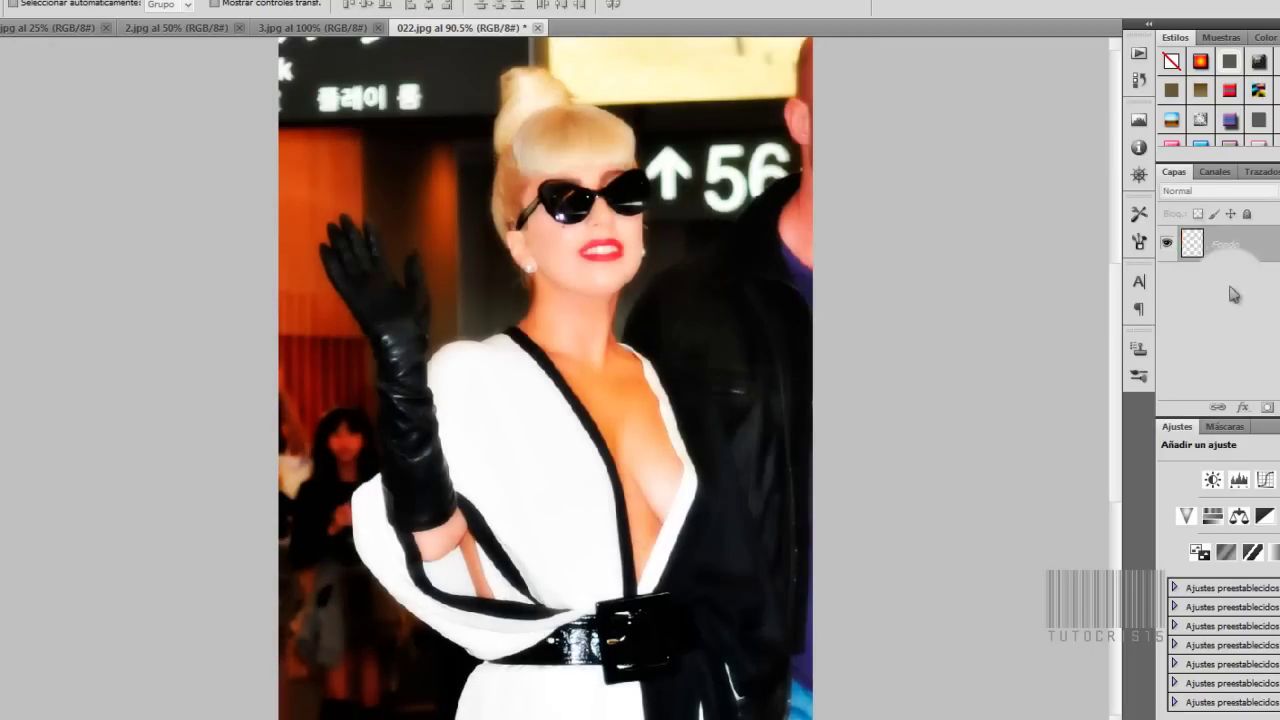
click(273, 8)
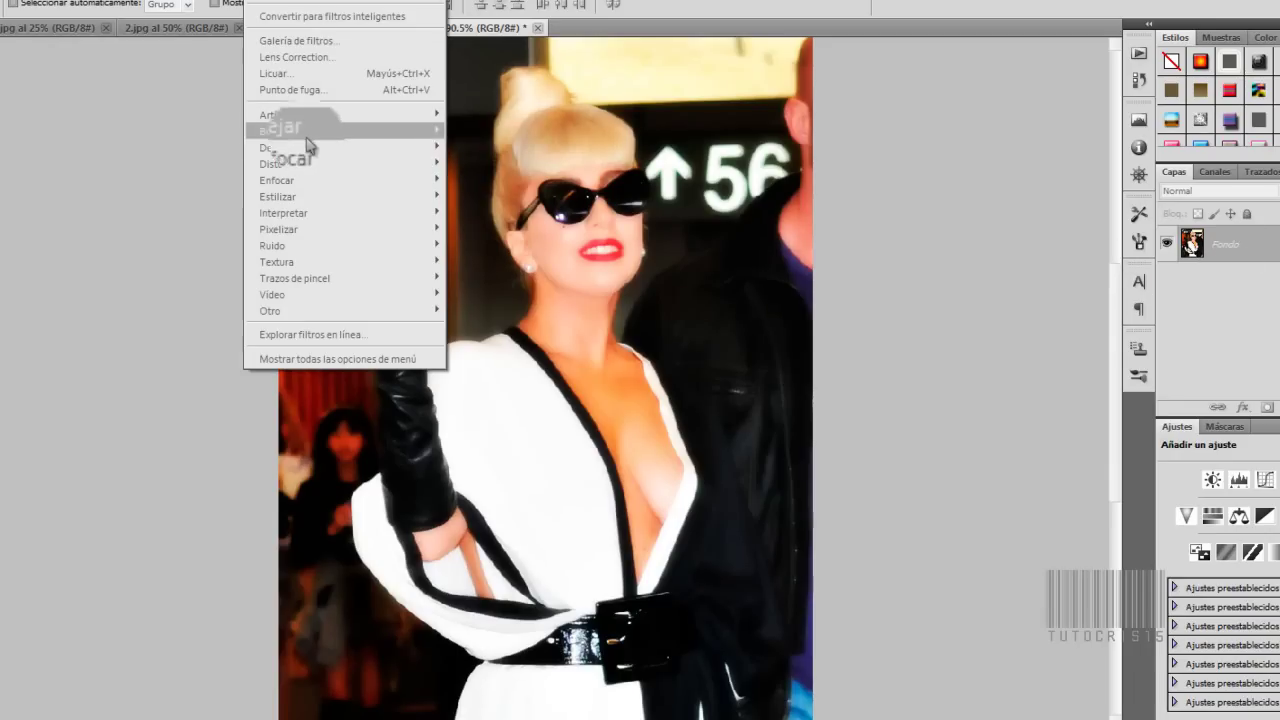
Cancel the Smart Sharpen filter and revert to the original 022.jpg snapshot in History
mouse_move(277, 180)
click(507, 236)
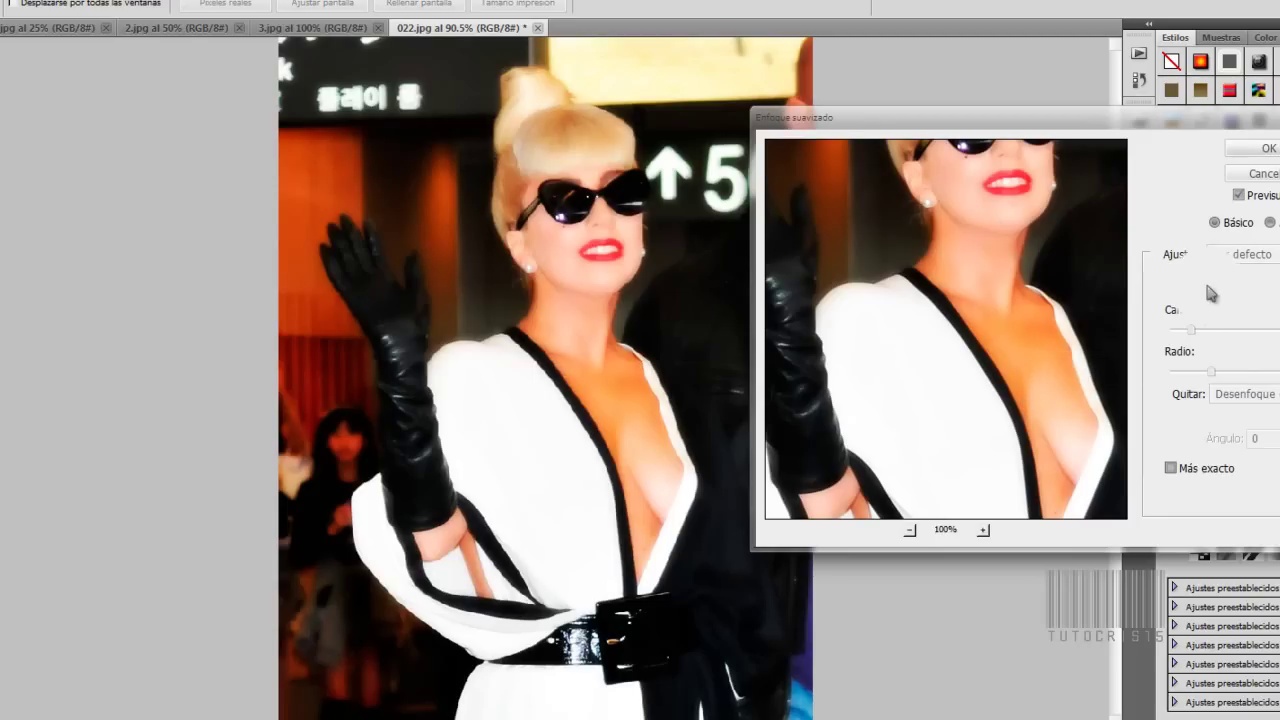
key(Return)
click(1140, 80)
click(1025, 88)
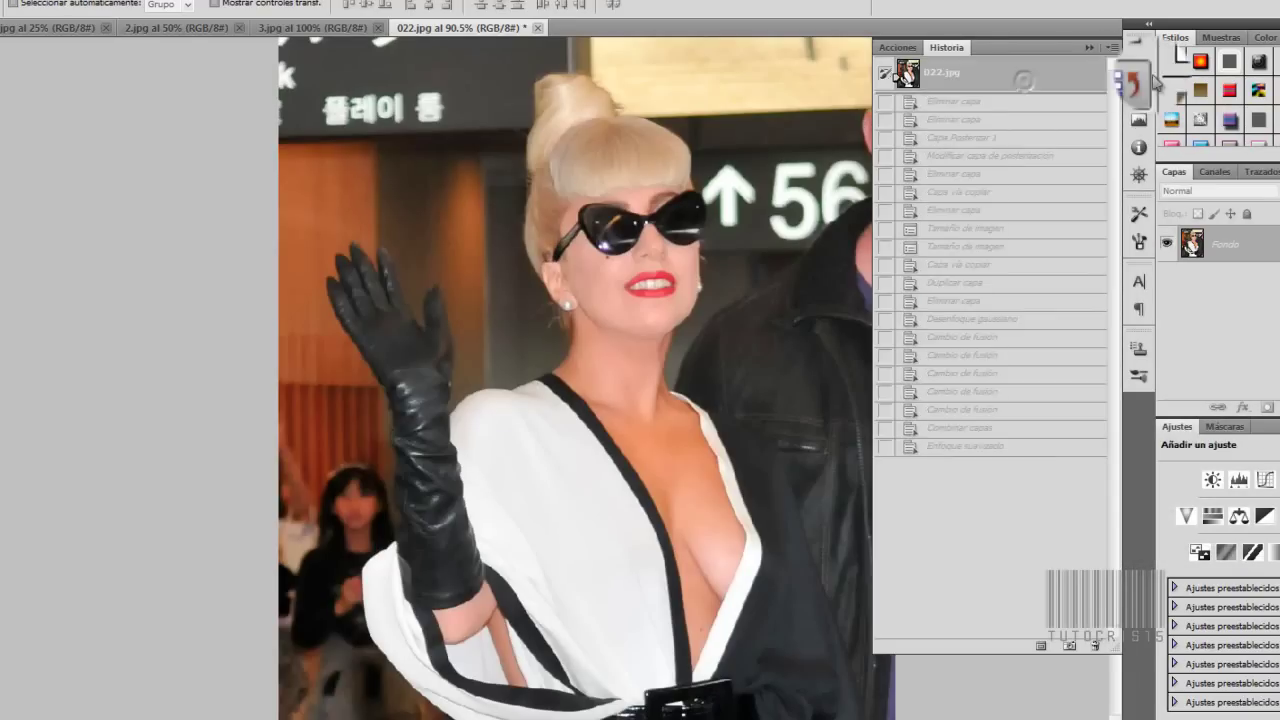
click(1145, 85)
scroll(600, 200, down, 2)
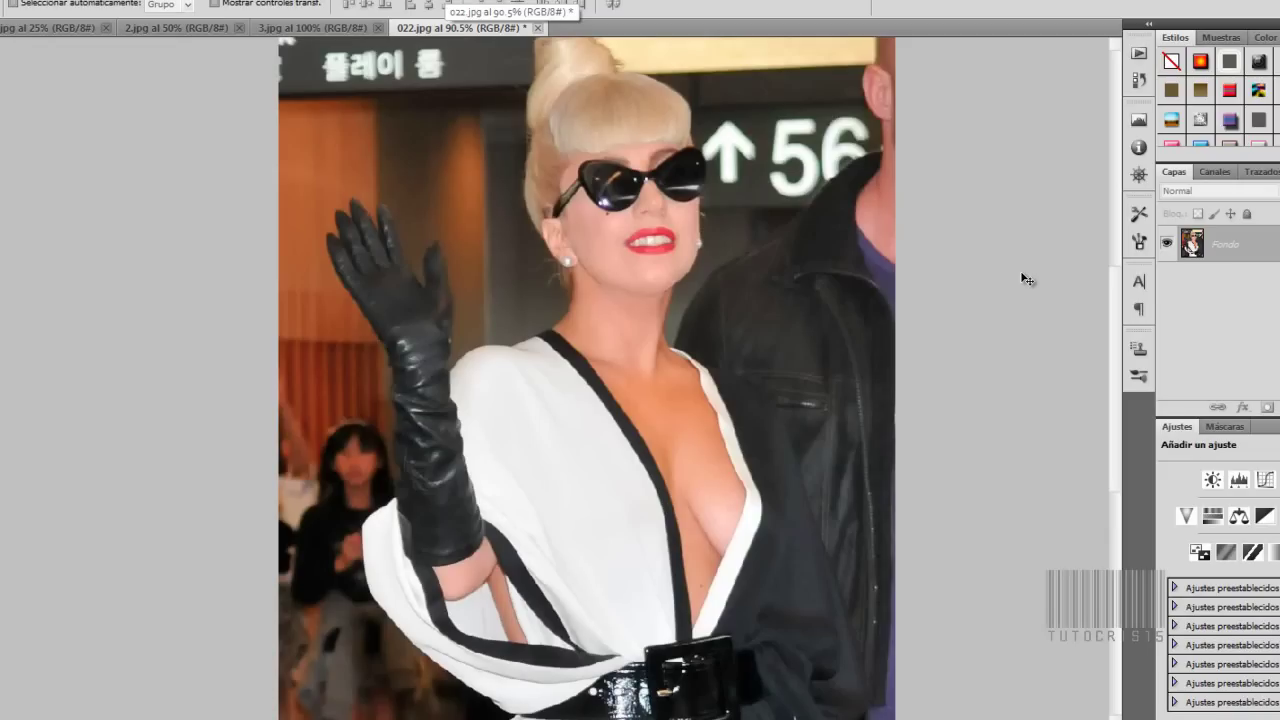
Desaturate the photo, invert Capa 1 into a negative, and set its blend mode to Sobreexponer color
key(ctrl+shift+u)
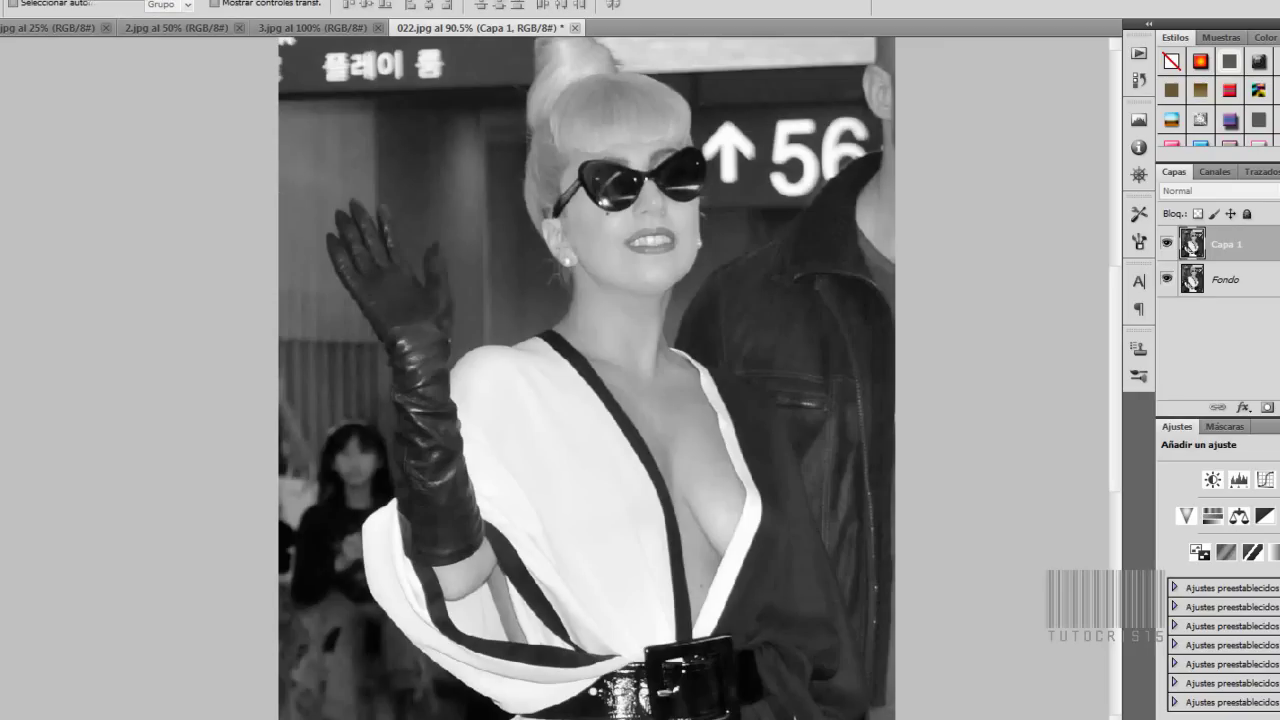
click(115, 2)
mouse_move(140, 17)
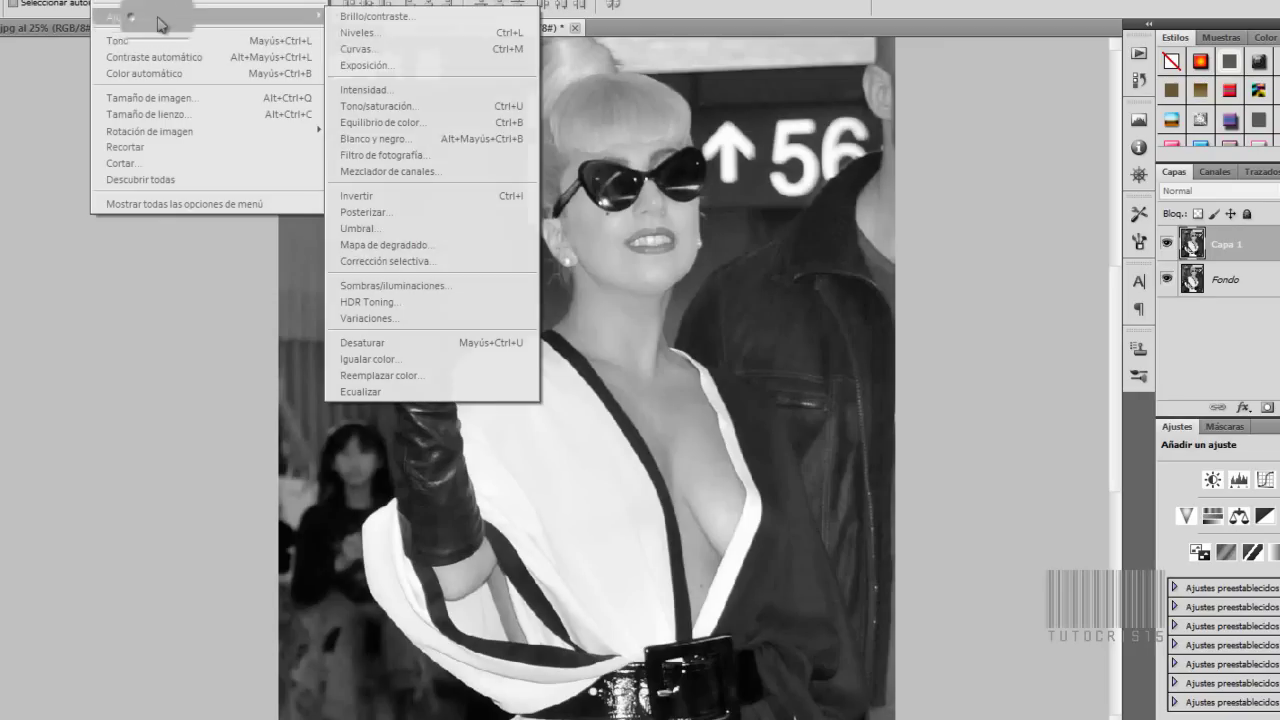
click(385, 197)
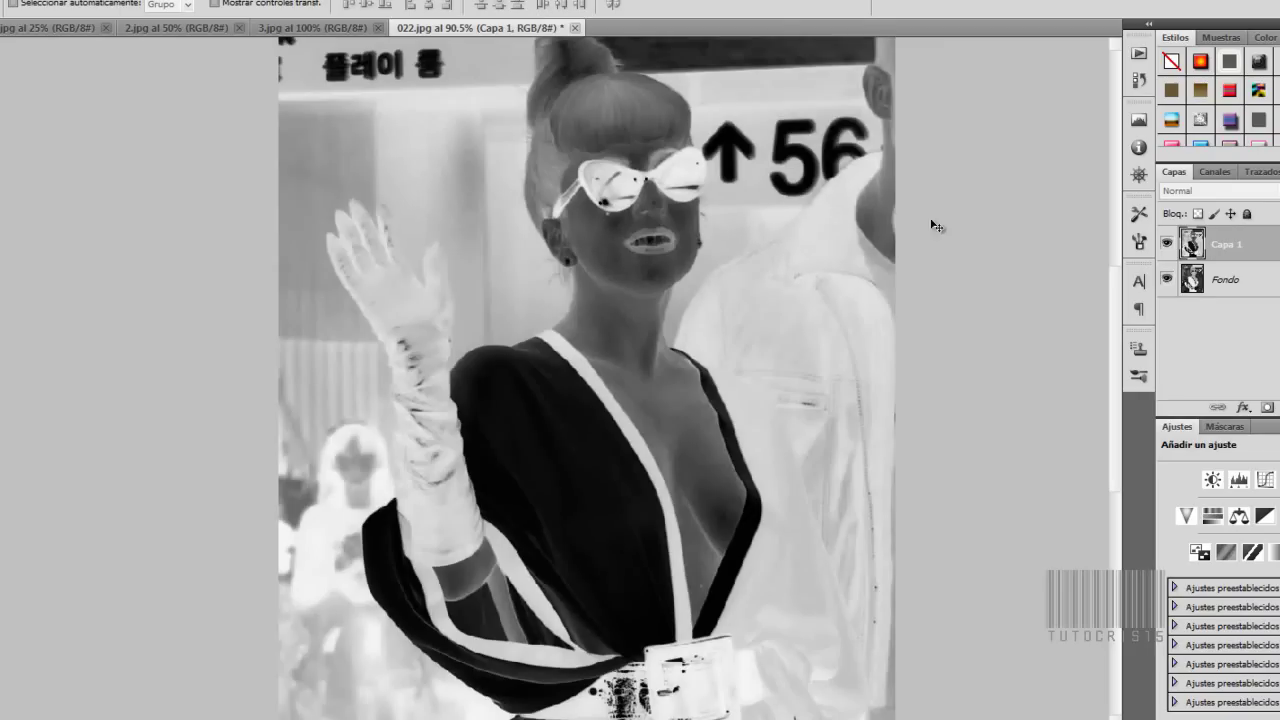
click(1208, 188)
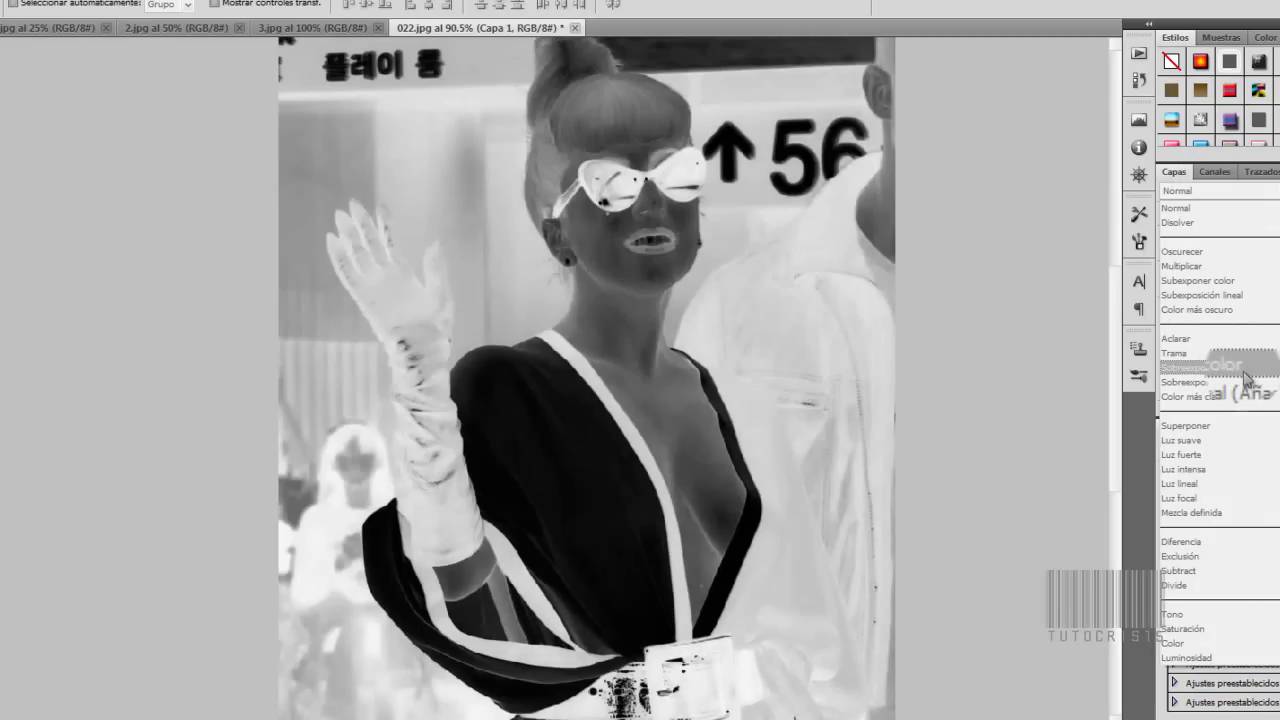
click(1244, 370)
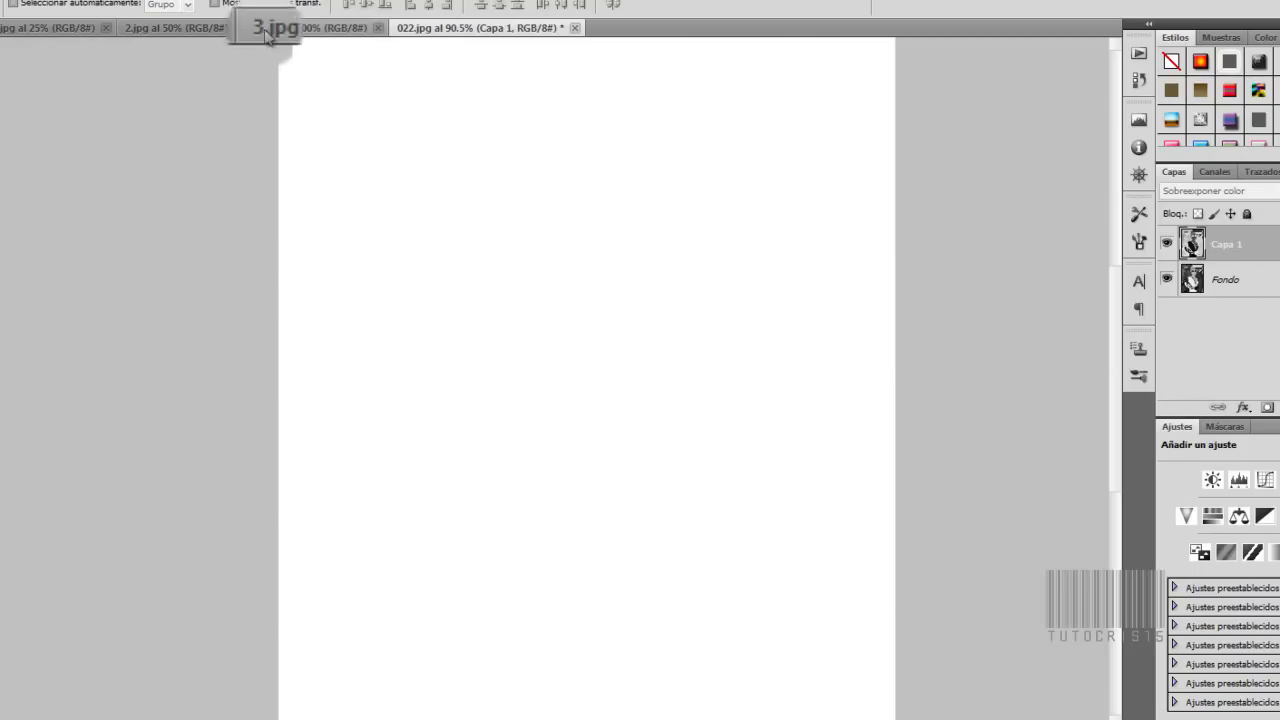
Apply a 9.3-pixel Gaussian blur to Capa 1 to create the pencil-sketch effect
click(270, 3)
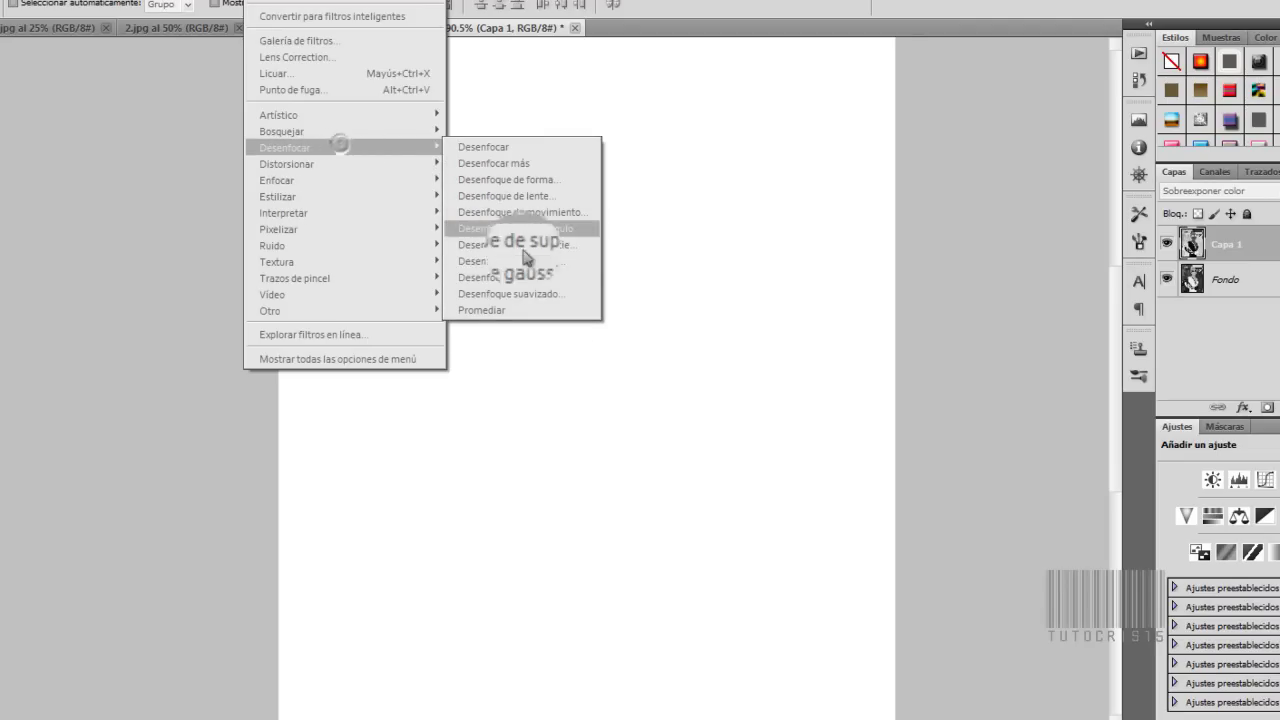
mouse_move(285, 147)
click(524, 264)
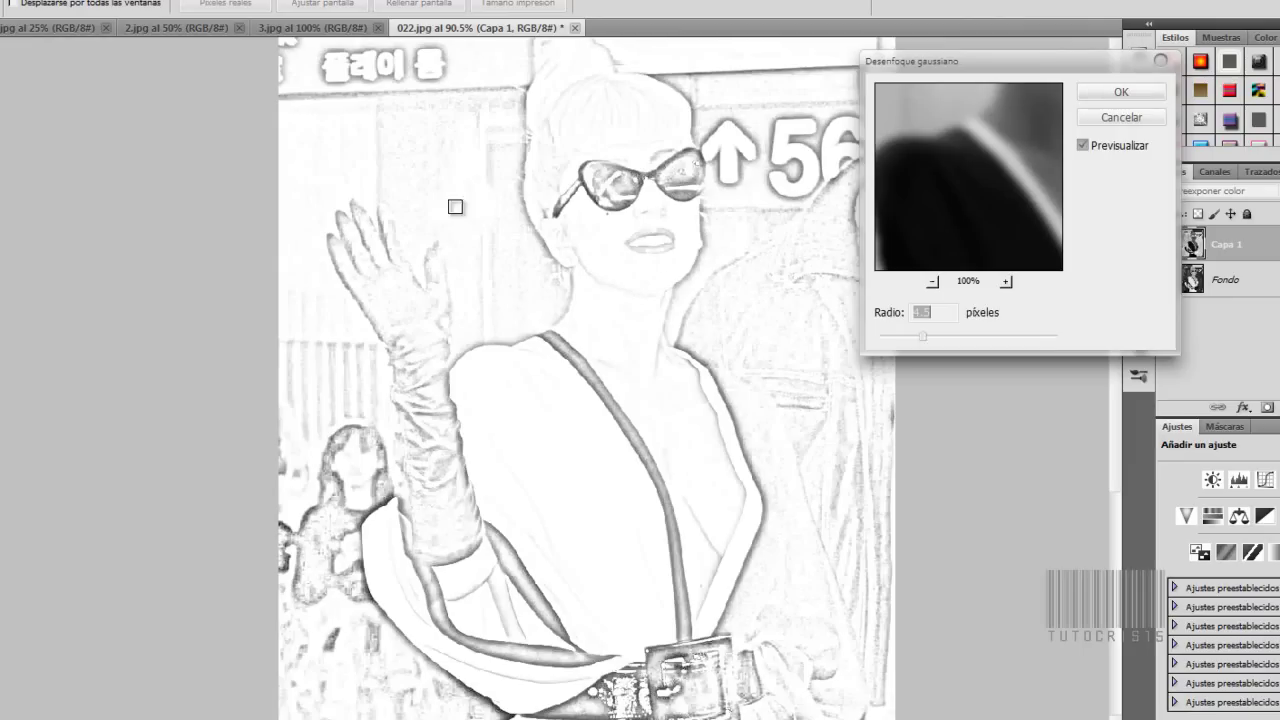
click(680, 206)
click(604, 230)
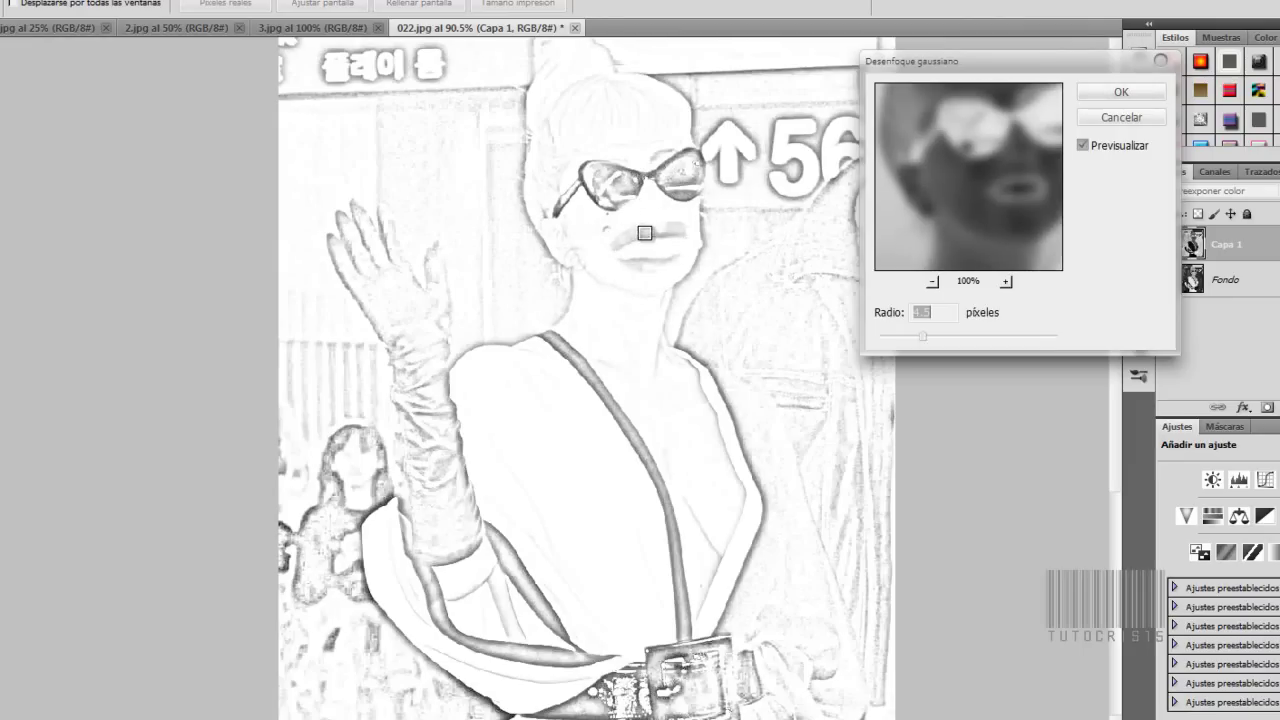
click(650, 232)
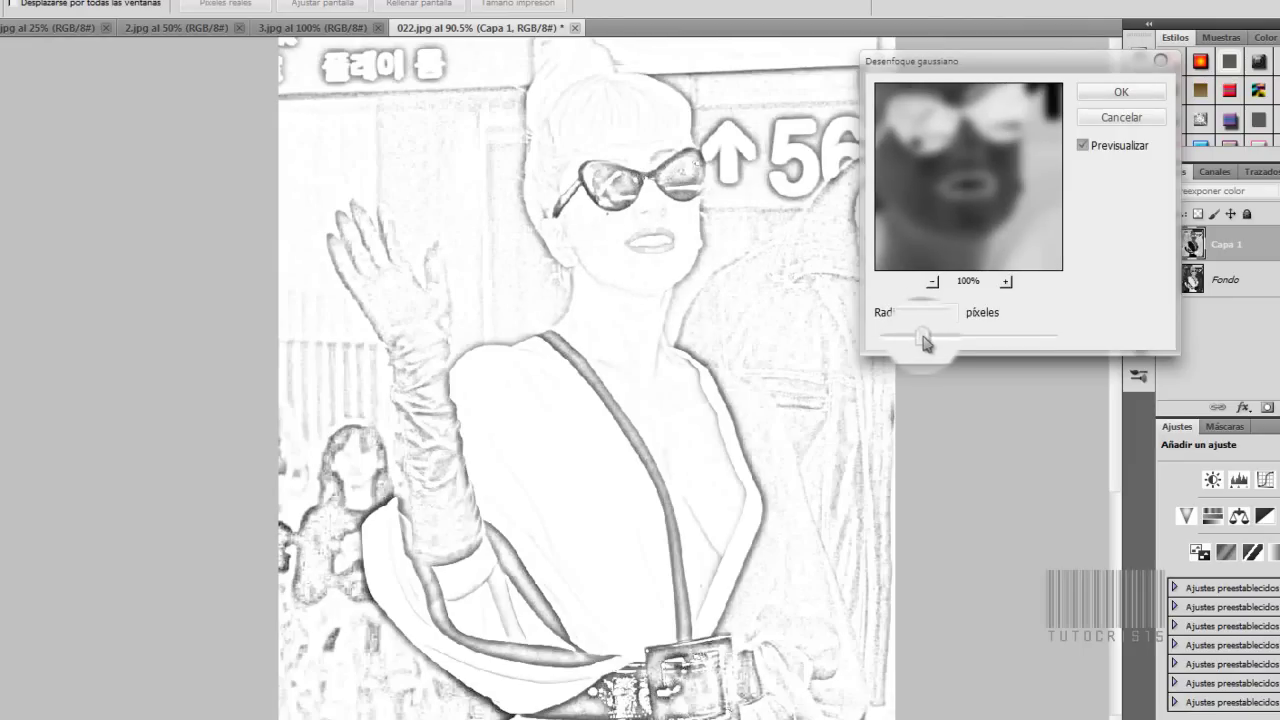
drag(934, 343, 977, 346)
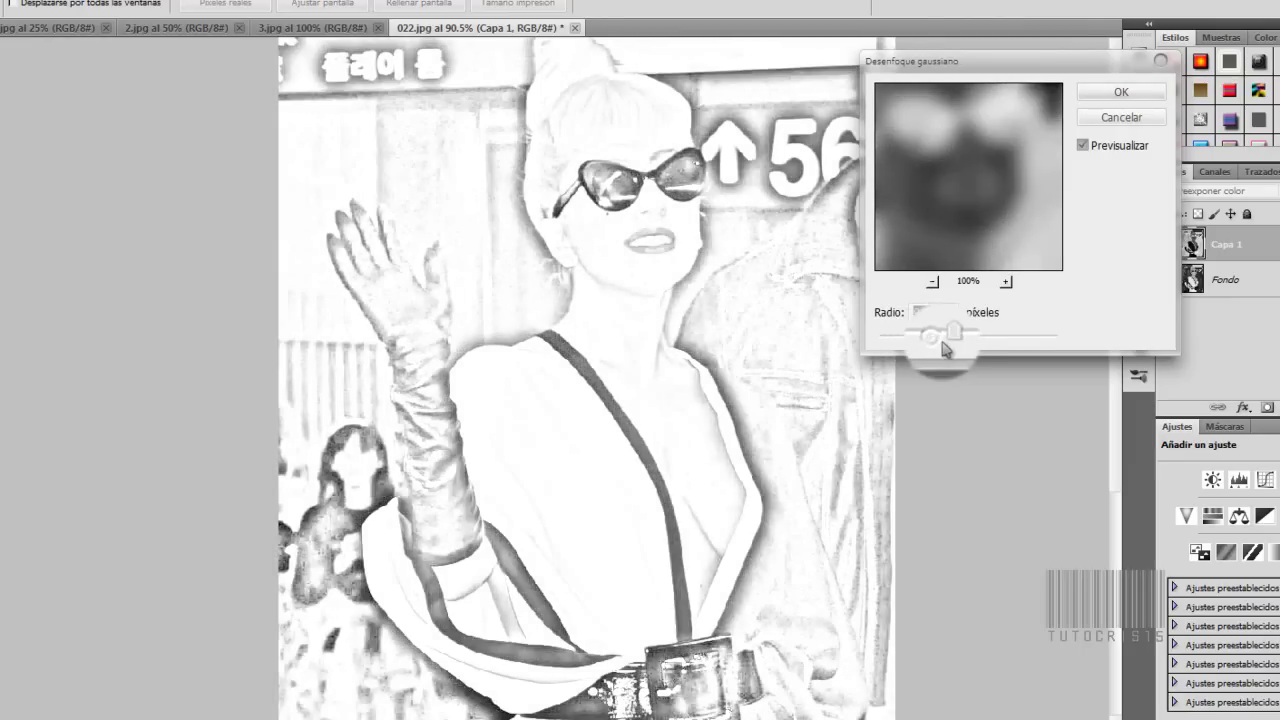
click(1119, 93)
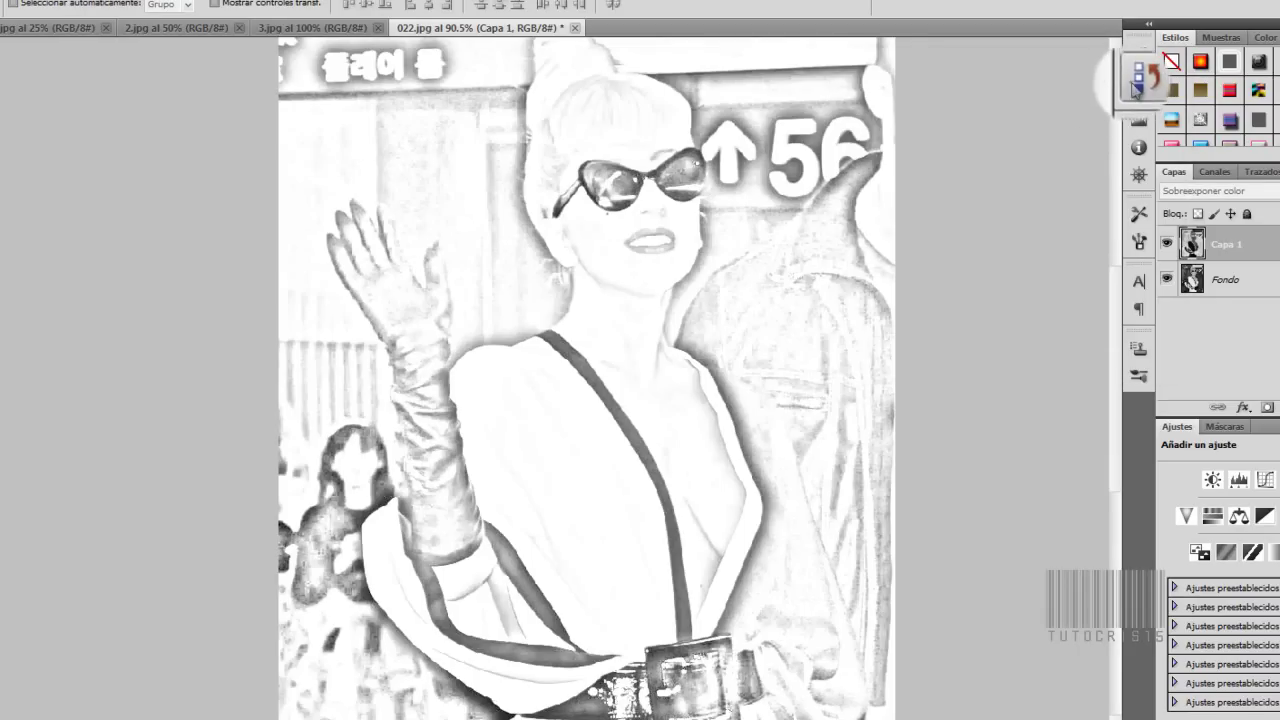
Revert 022.jpg to its original colour photo through the History panel
click(1138, 80)
click(1040, 75)
click(1131, 82)
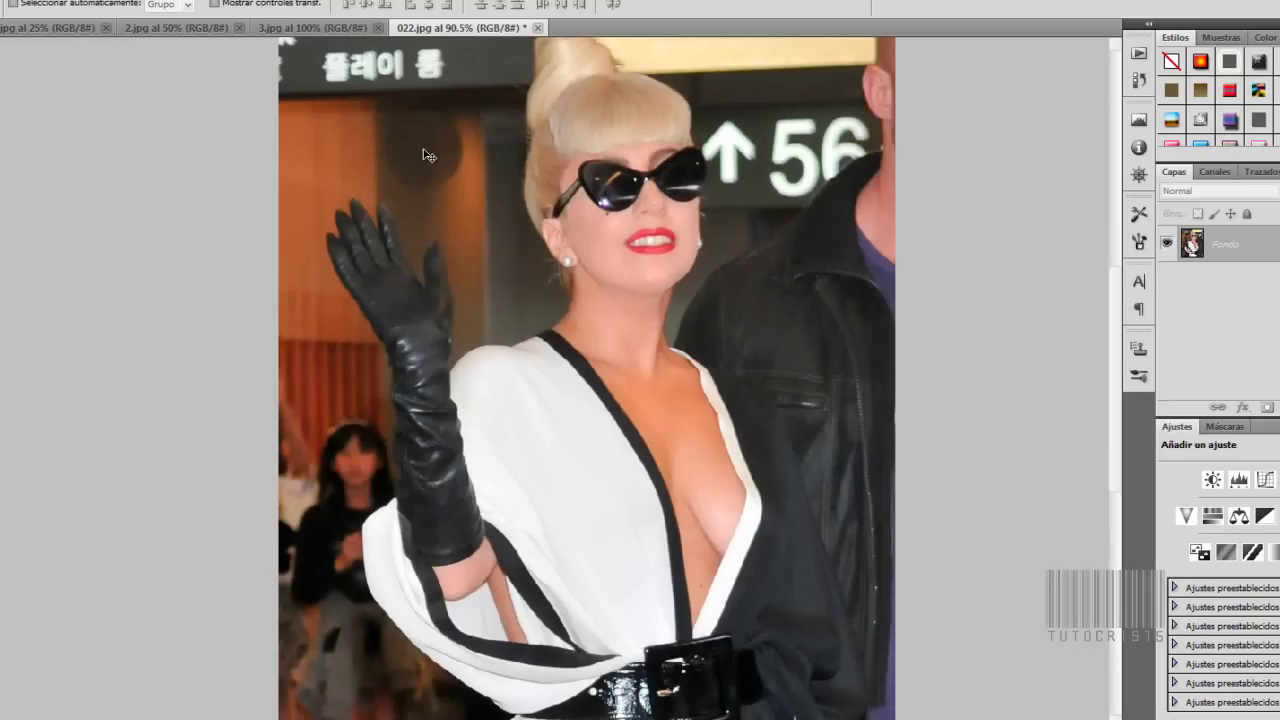
Duplicate the photo, set the copy to Superponer, and make two more copies
key(ctrl+j)
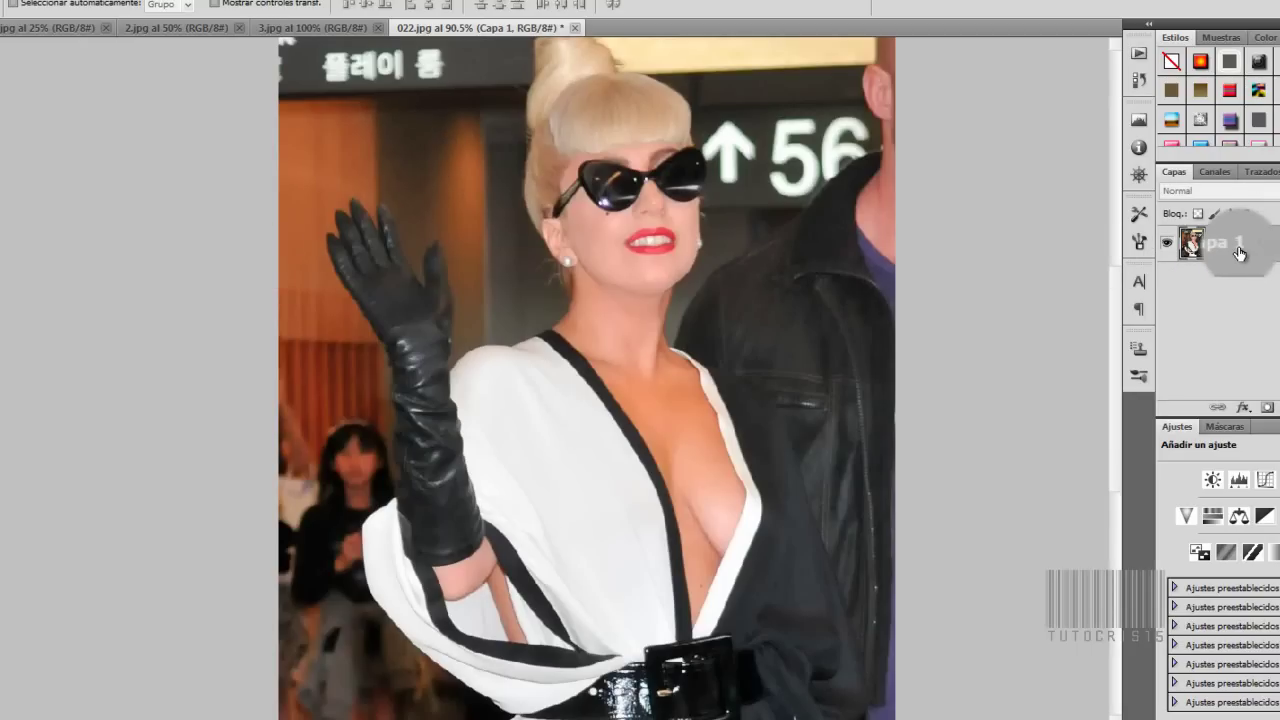
click(1218, 190)
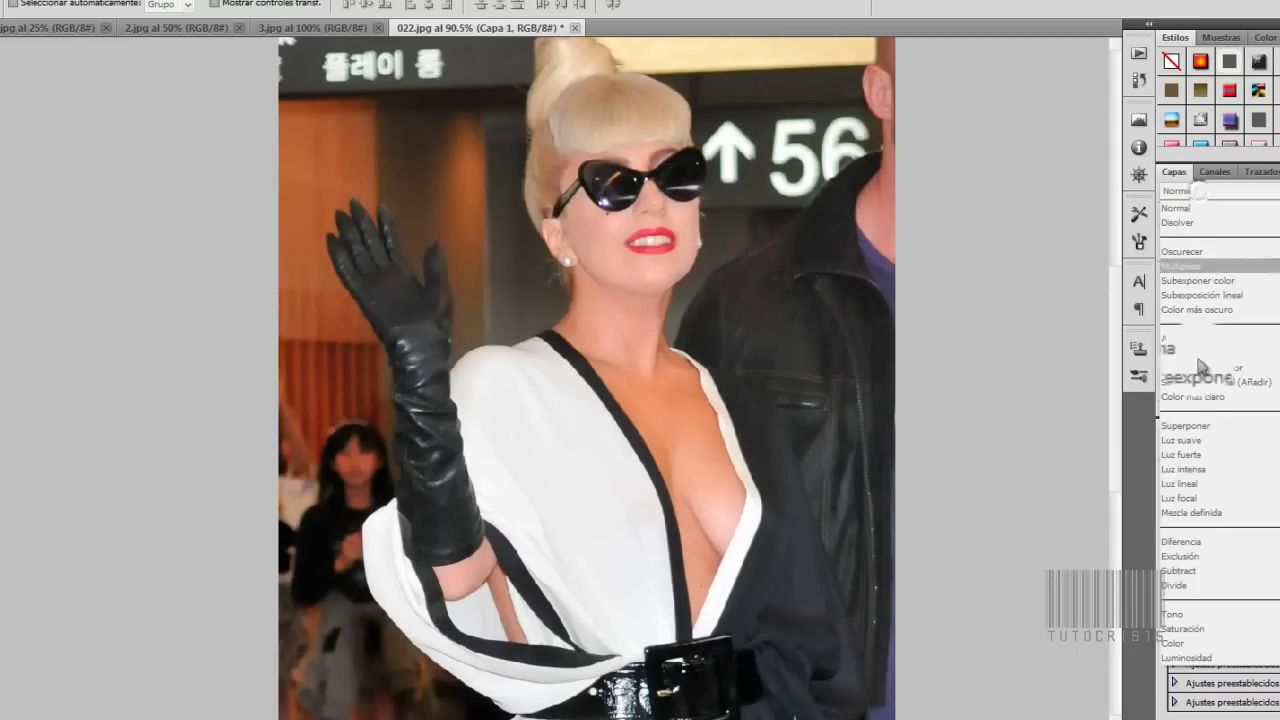
click(1203, 428)
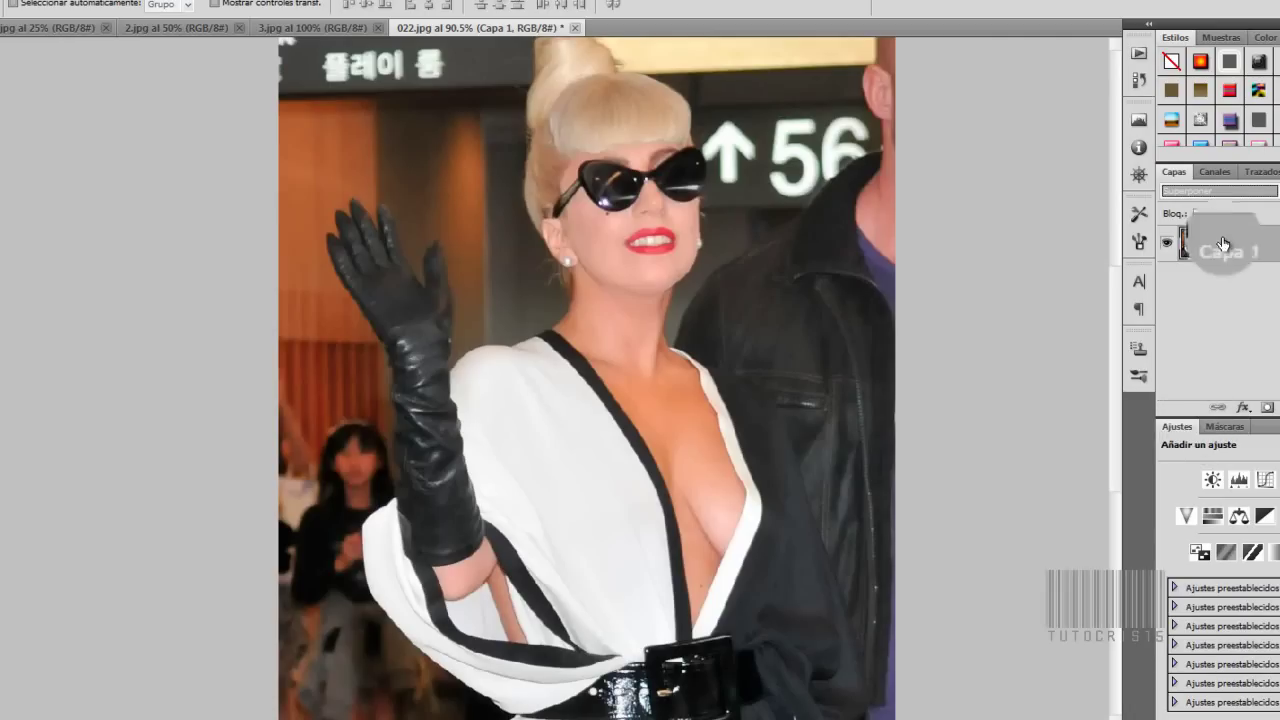
key(ctrl+j)
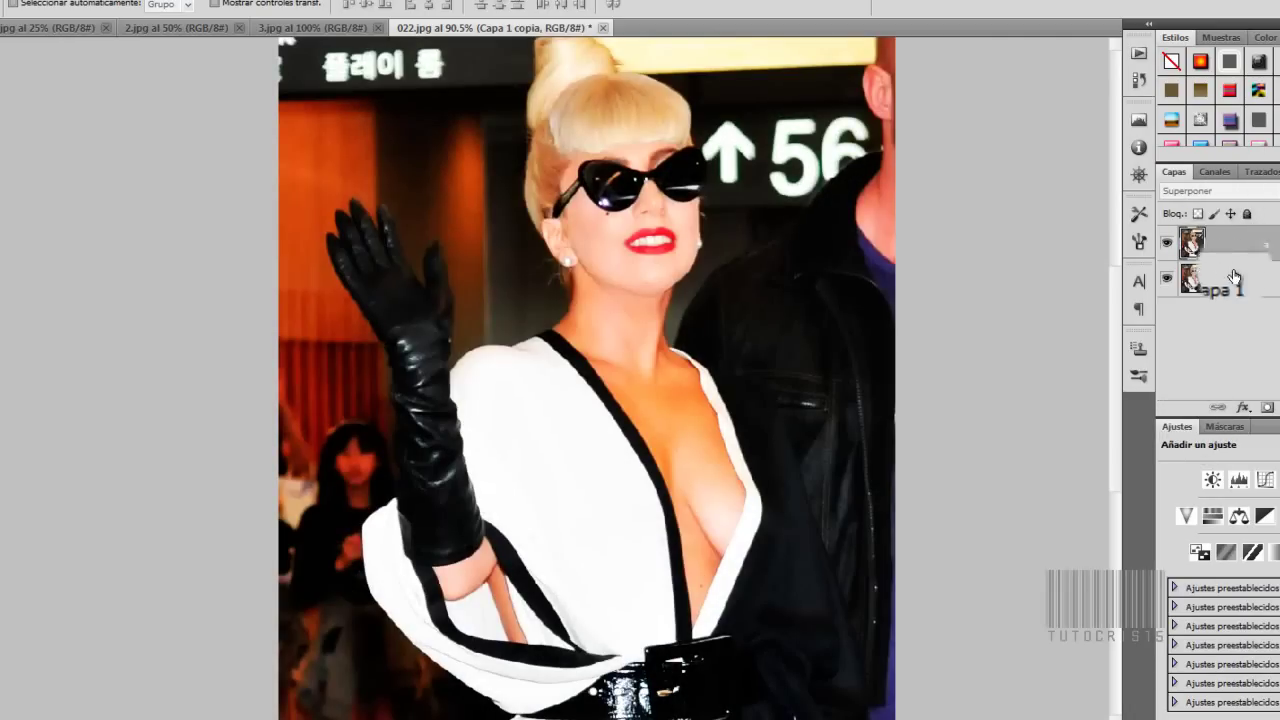
click(1238, 192)
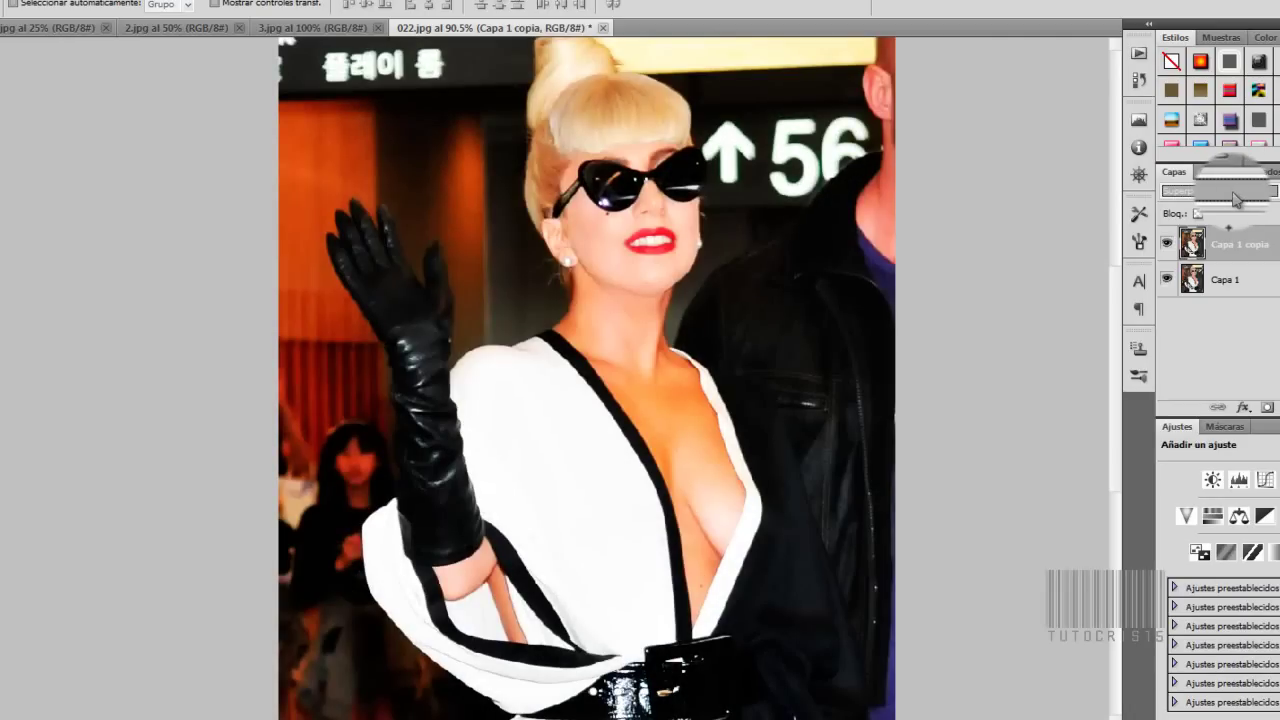
key(ctrl+j)
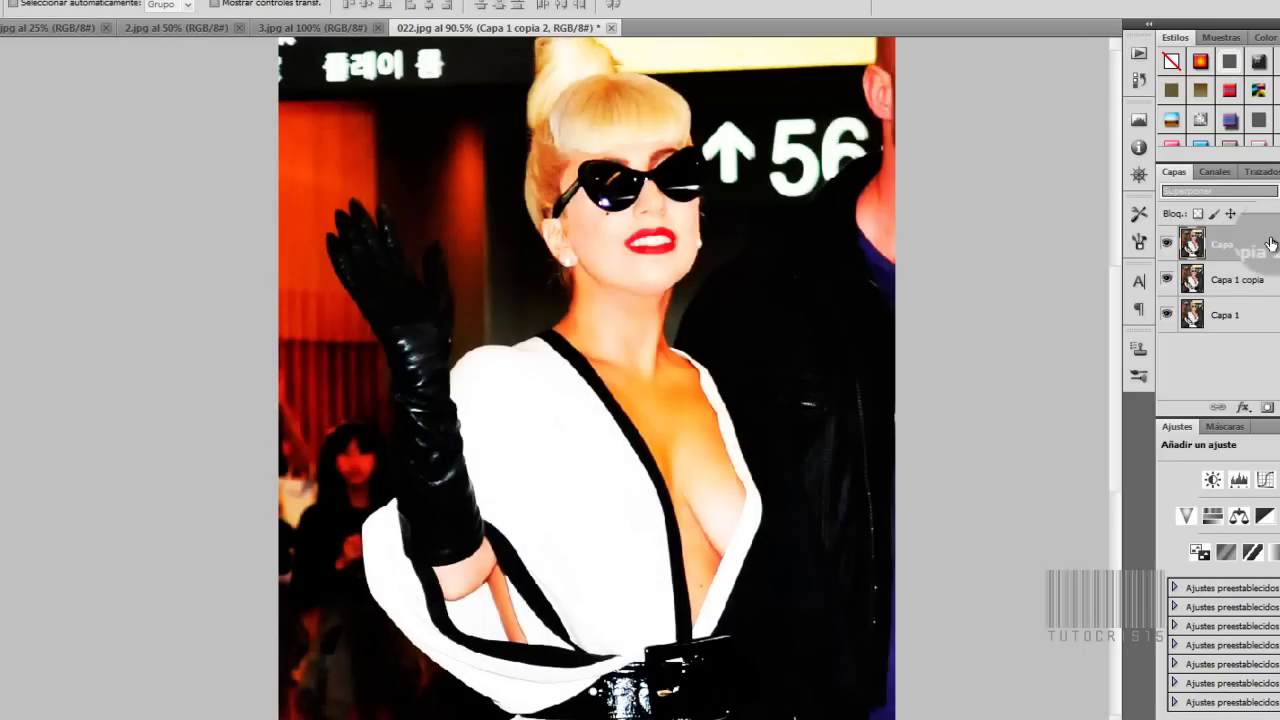
Give Capa 1 copia 2 a Pattern Overlay using a fine checker pattern
double_click(1270, 242)
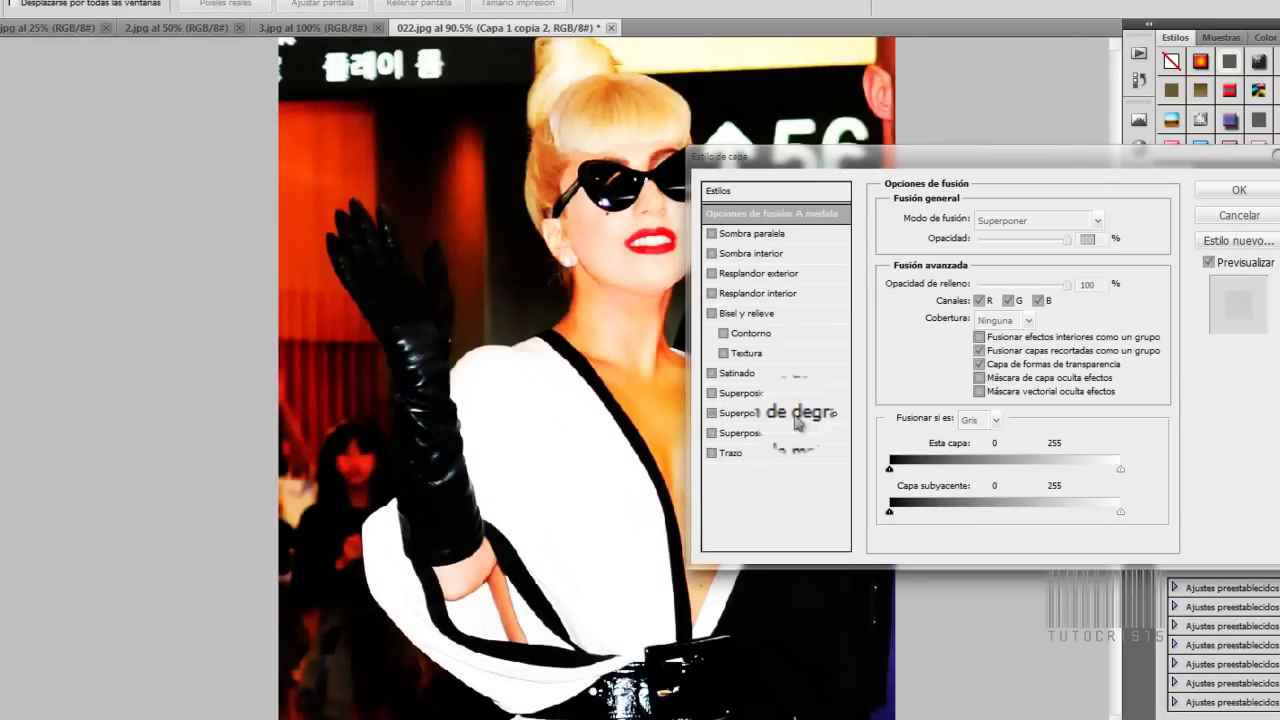
click(803, 437)
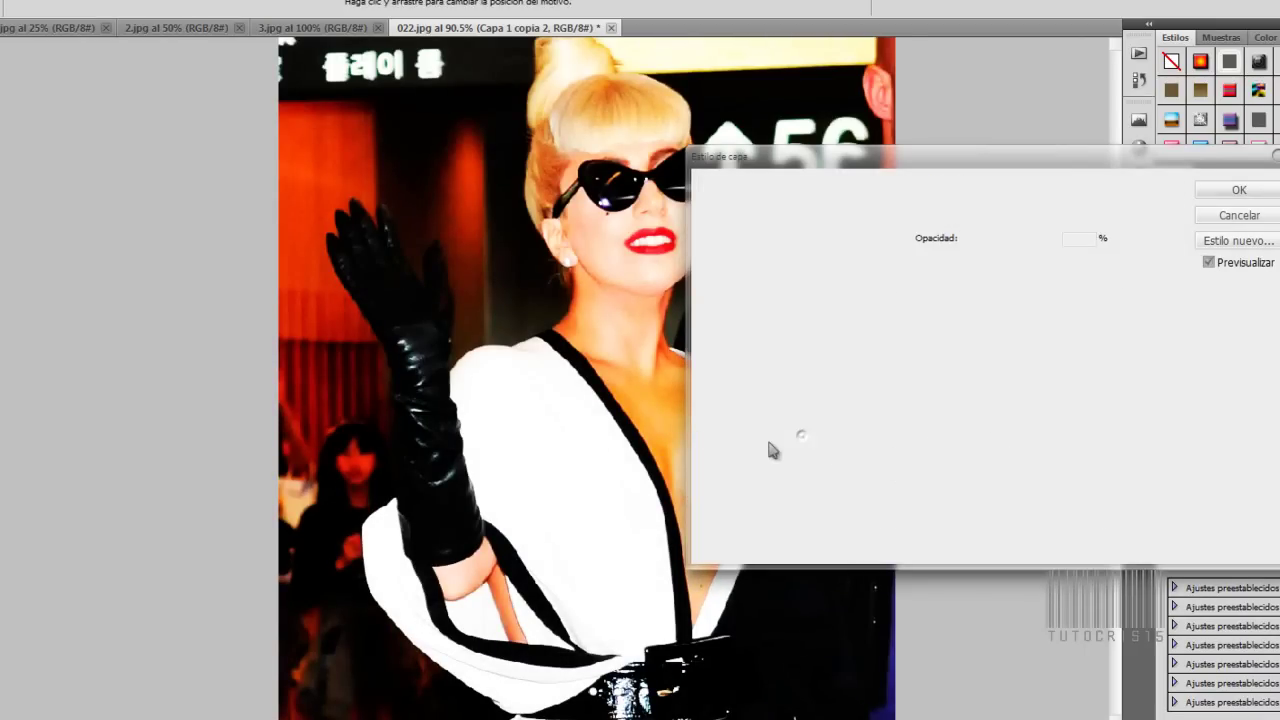
click(975, 306)
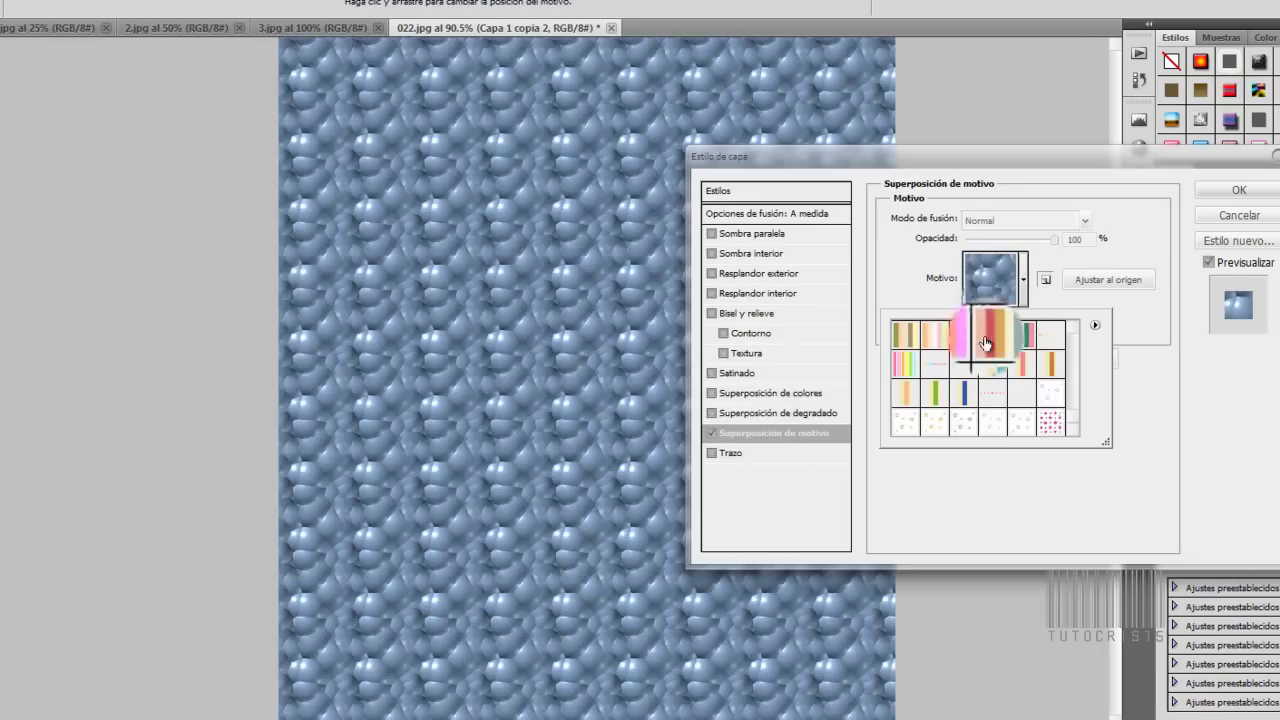
scroll(1050, 392, up, 3)
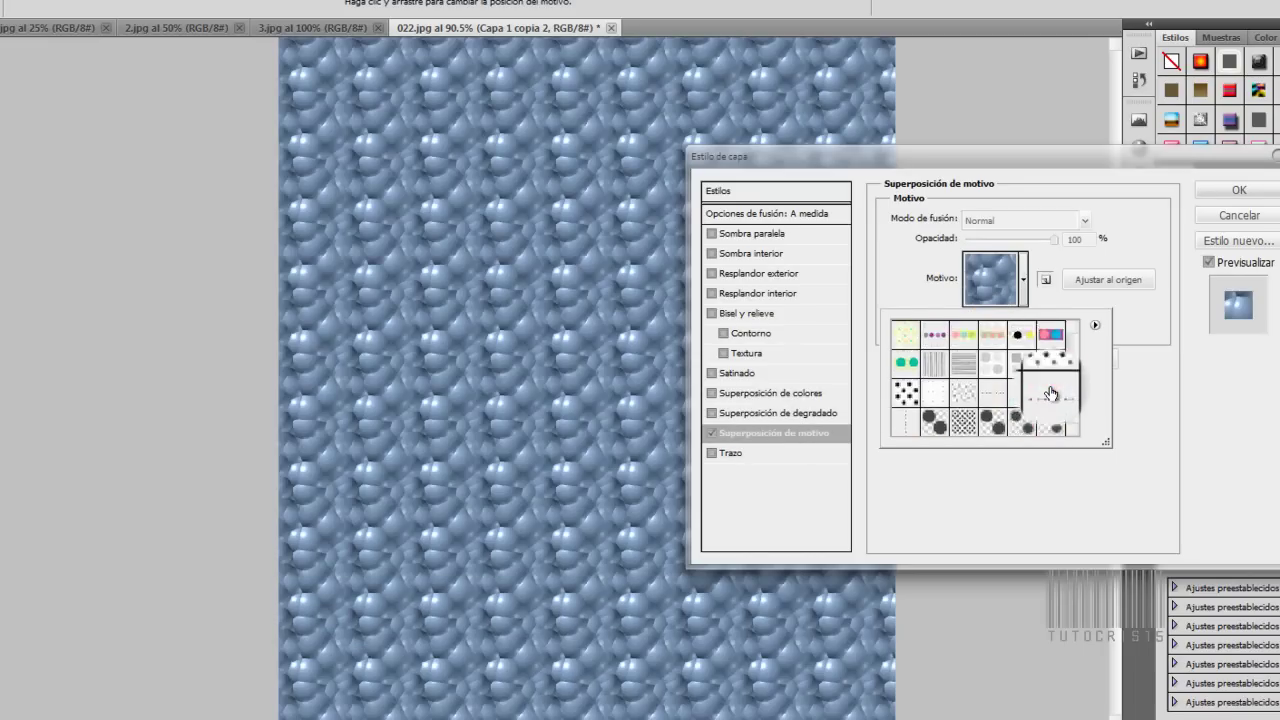
click(997, 398)
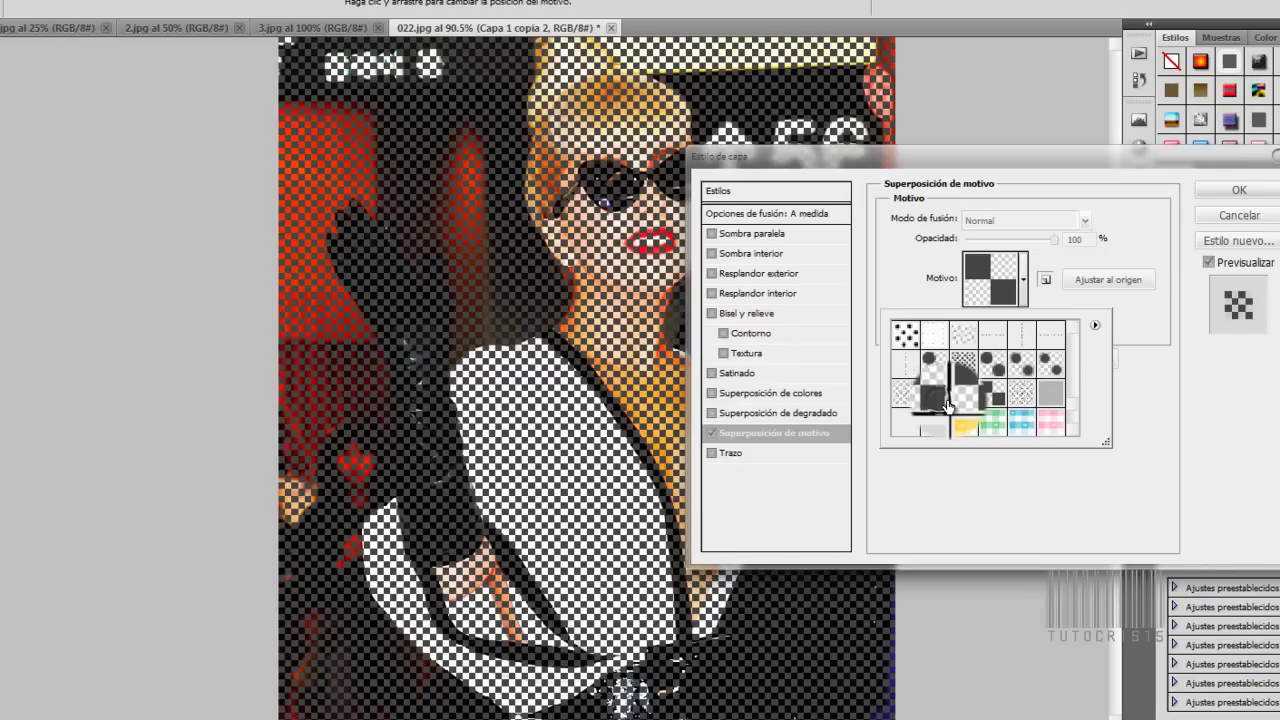
click(990, 362)
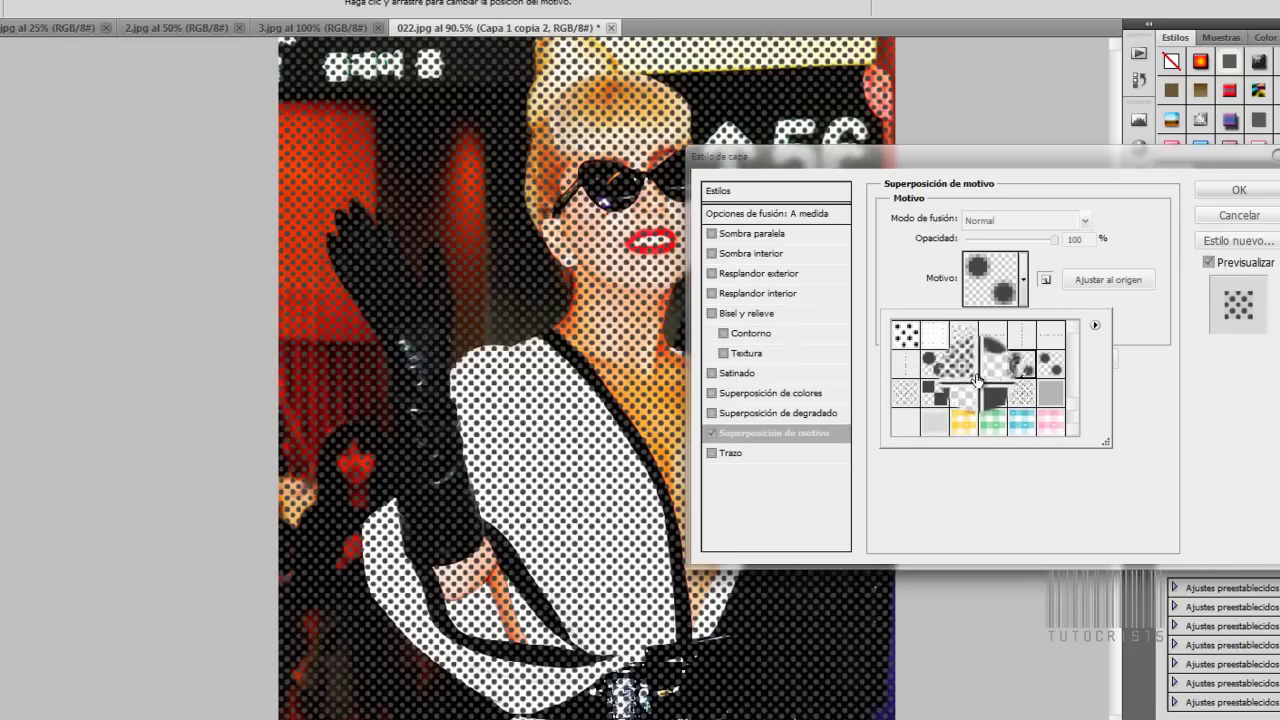
click(965, 390)
click(993, 362)
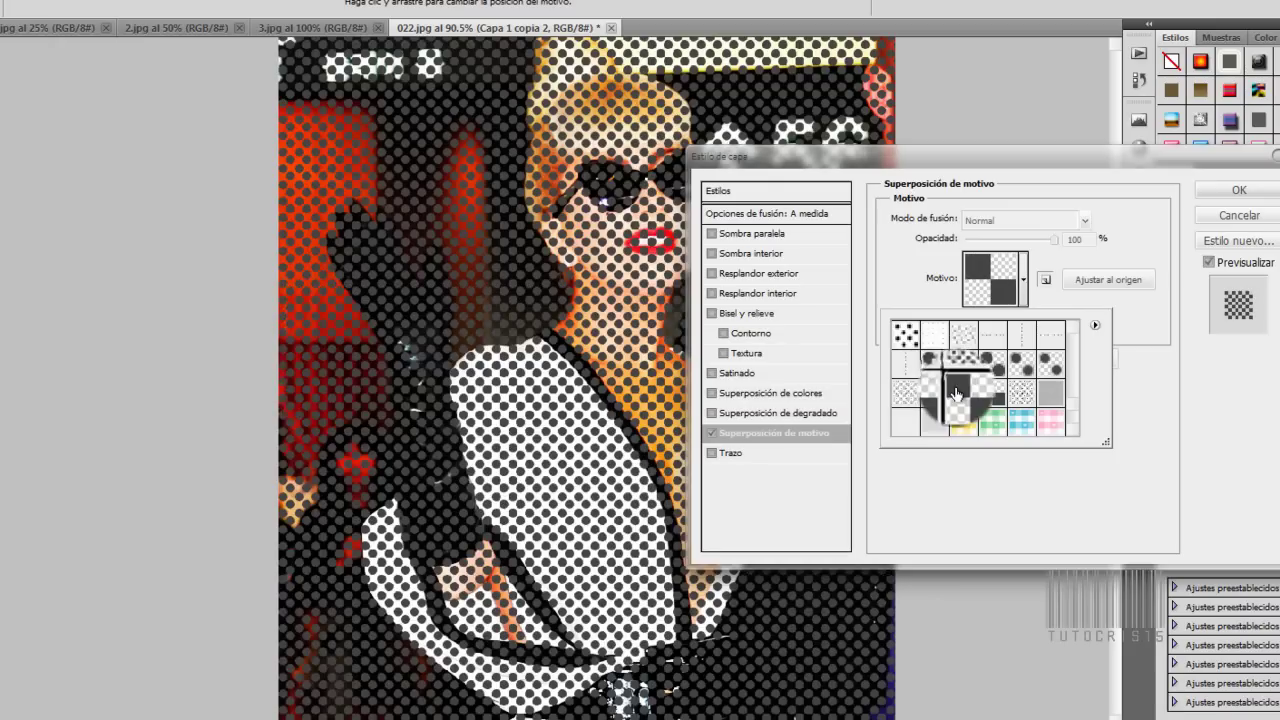
click(963, 390)
click(1087, 318)
Blend the pattern overlay in Superponer mode and apply the layer style
click(1084, 220)
click(1084, 220)
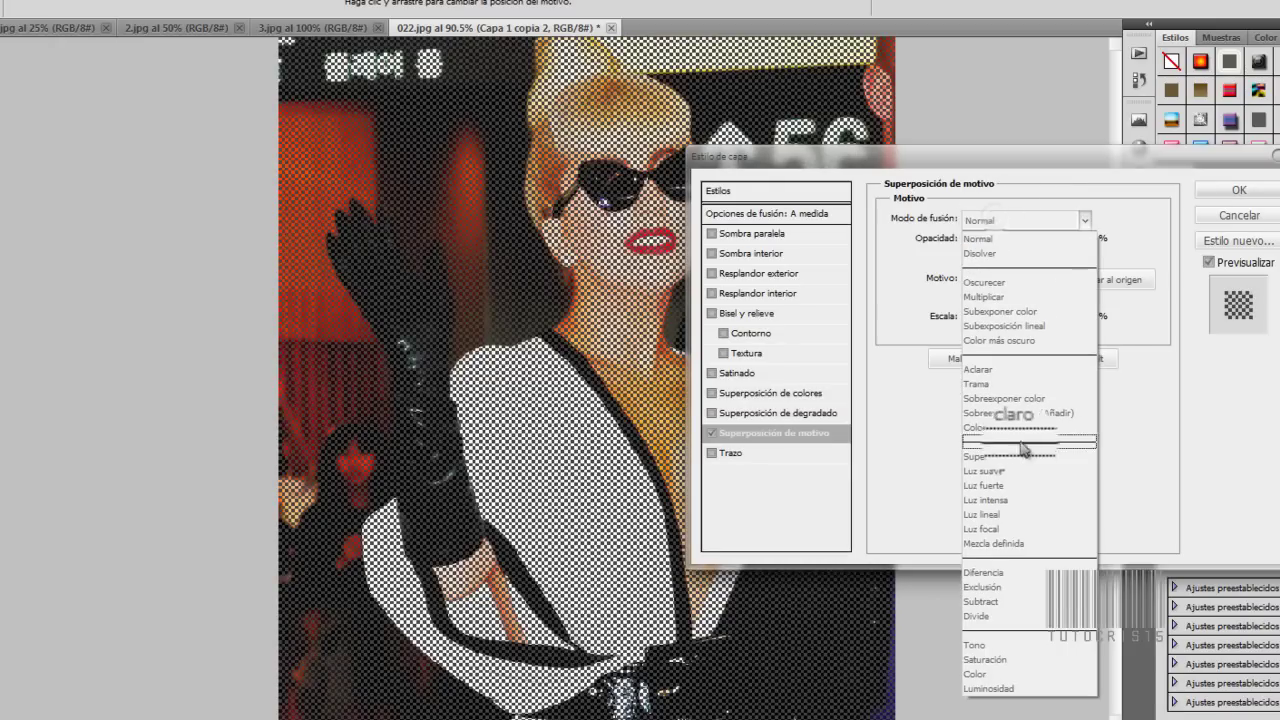
click(1022, 458)
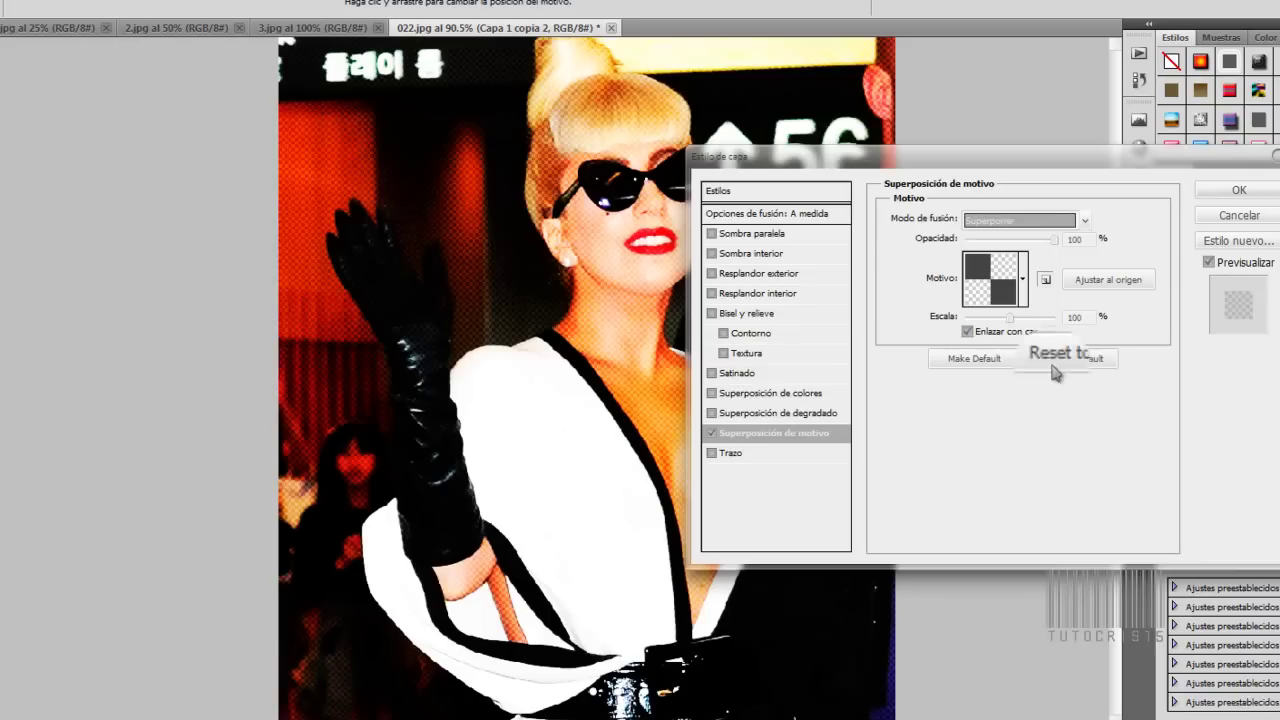
click(1238, 190)
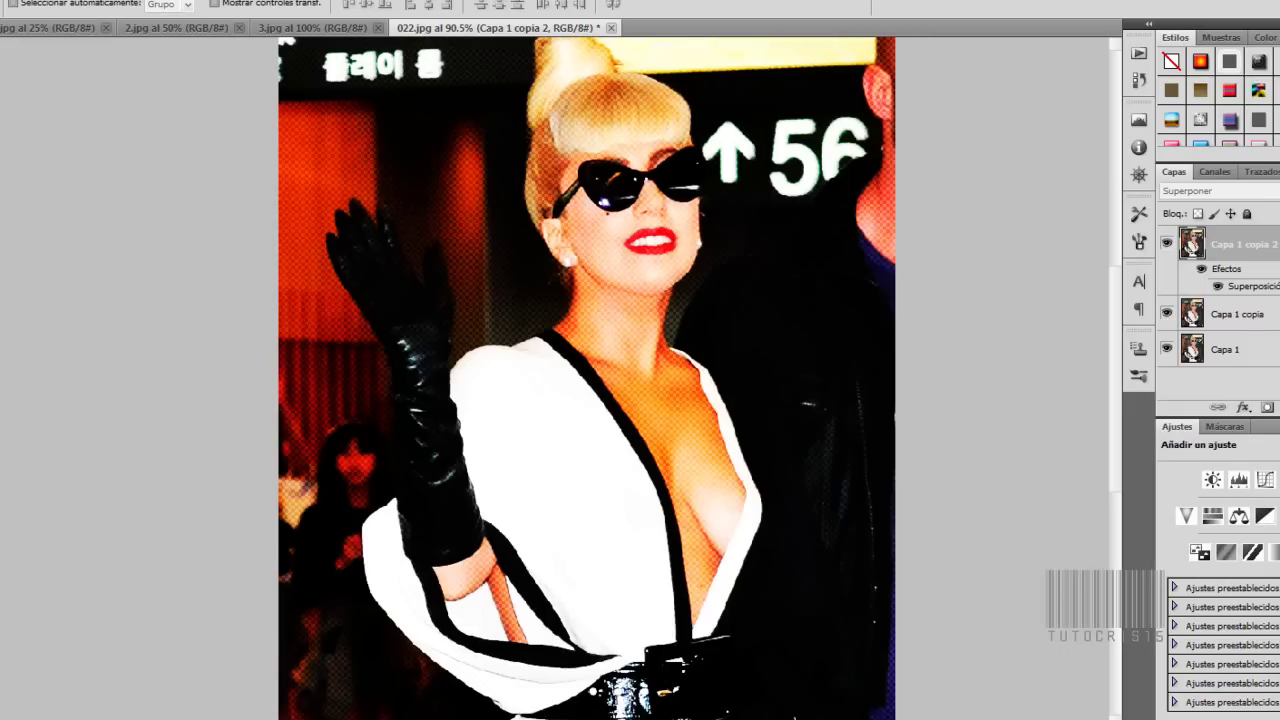
Add a Posterize adjustment layer with reduced levels, then close 022.jpg without saving
click(430, 1)
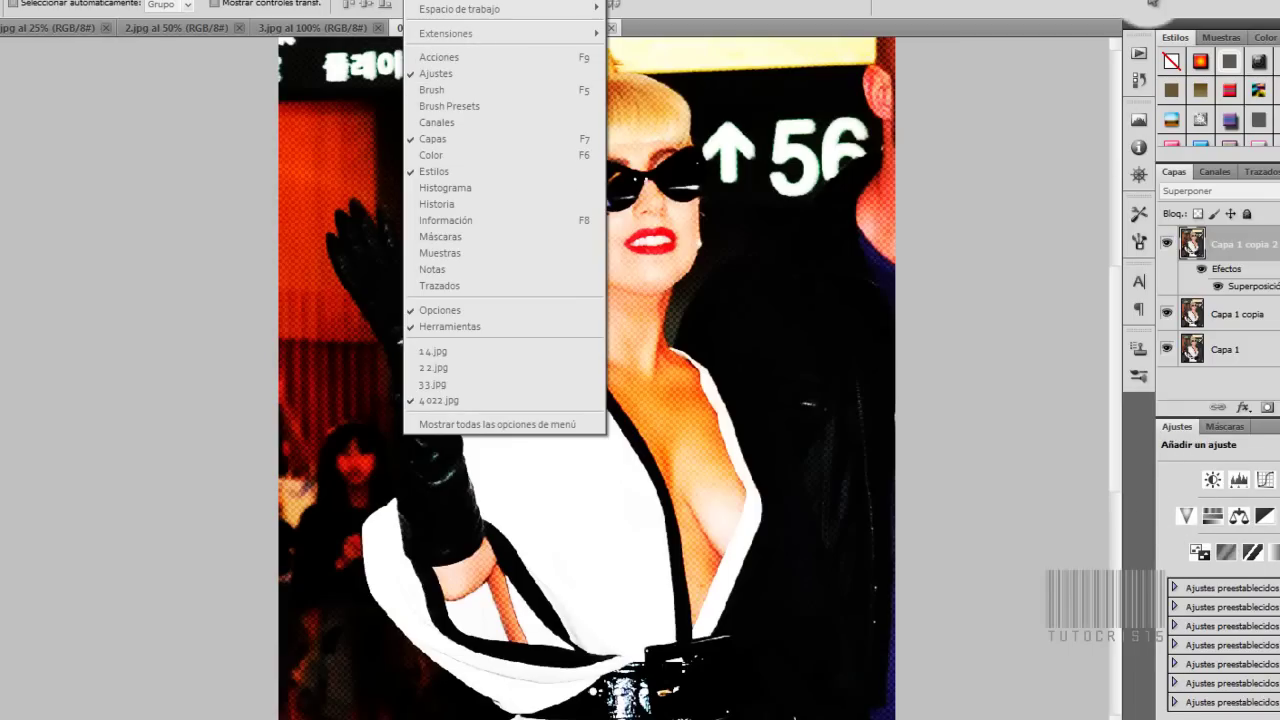
click(1226, 552)
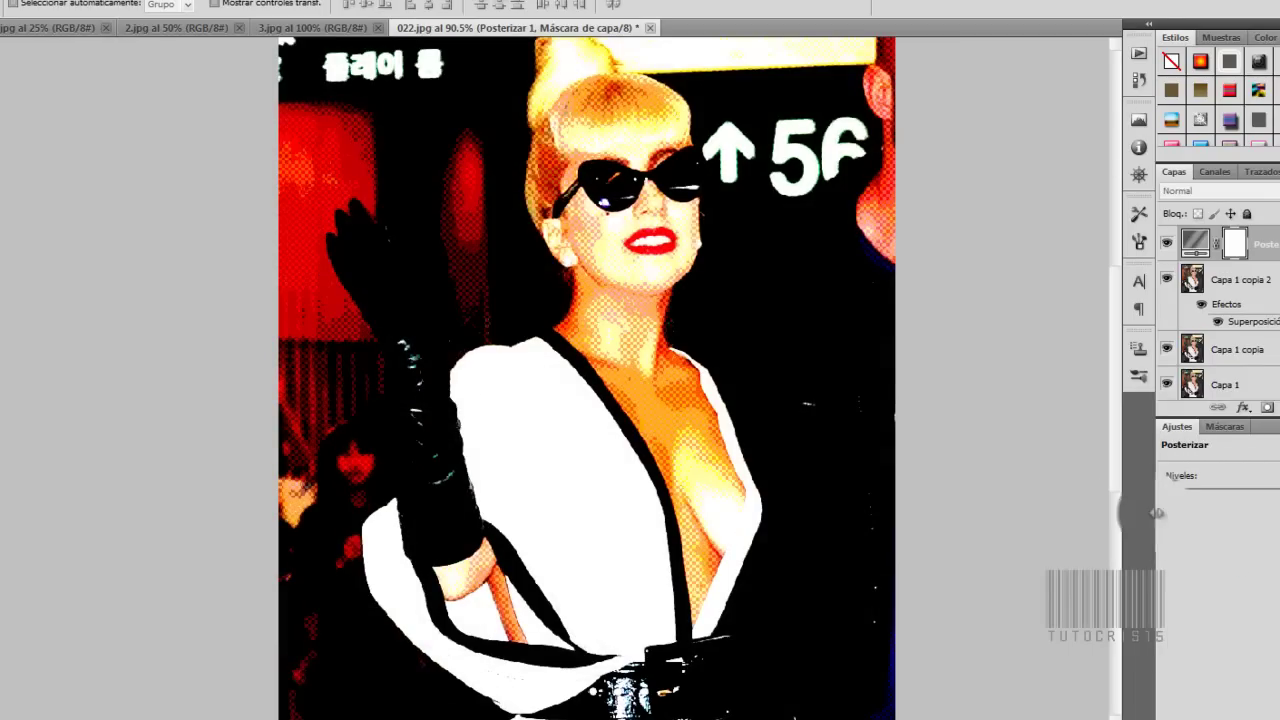
scroll(1057, 414, down, 3)
scroll(1057, 414, down, 2)
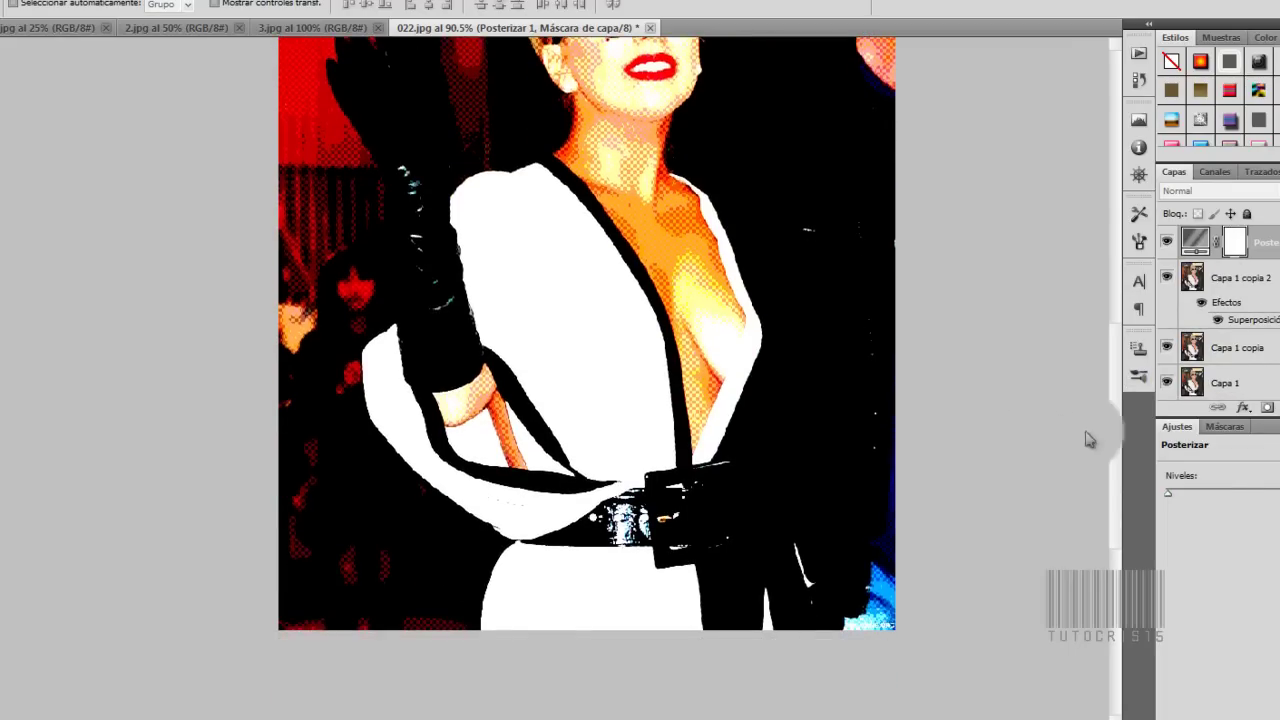
scroll(1100, 420, up, 1)
scroll(1100, 420, up, 3)
scroll(1100, 420, up, 1)
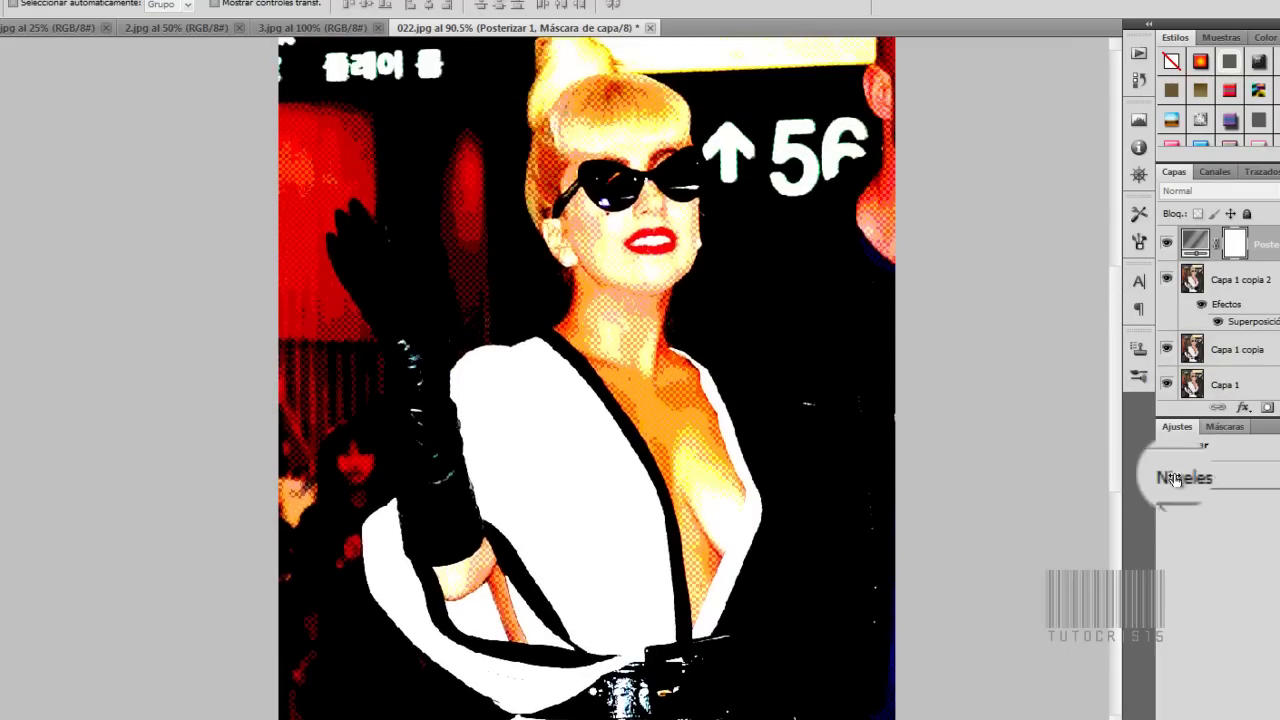
drag(1155, 503, 1175, 505)
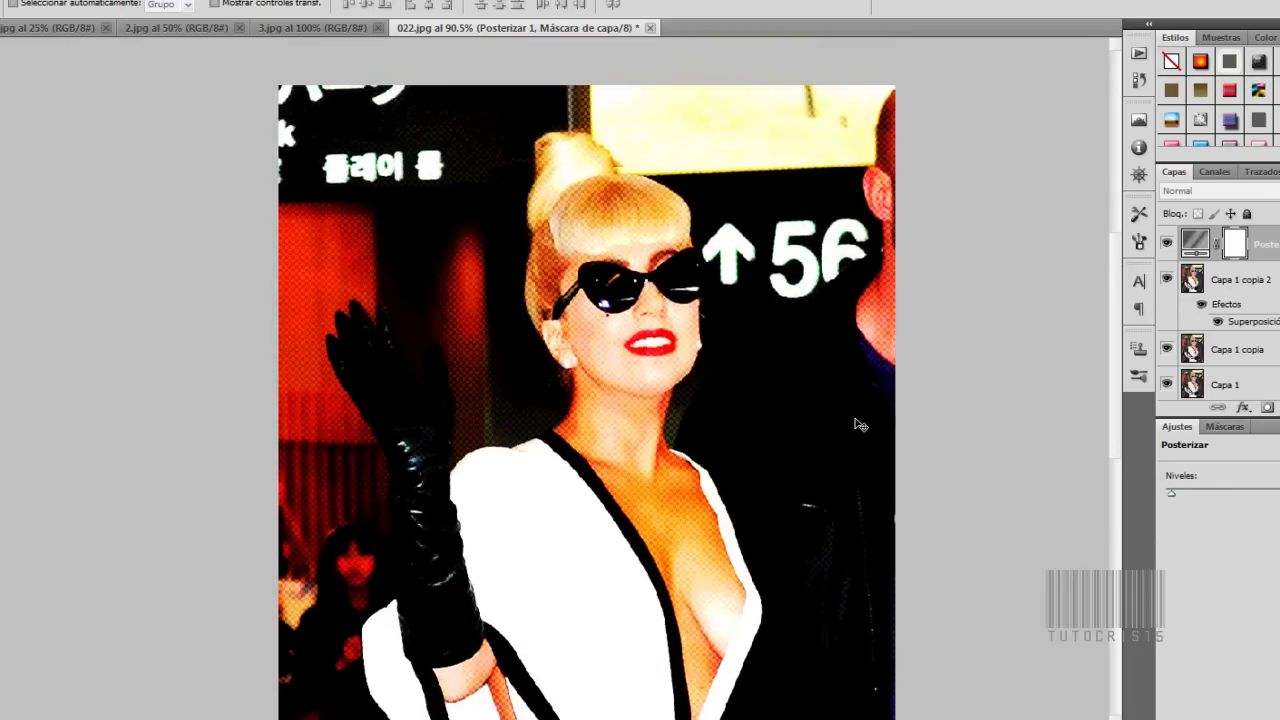
click(650, 28)
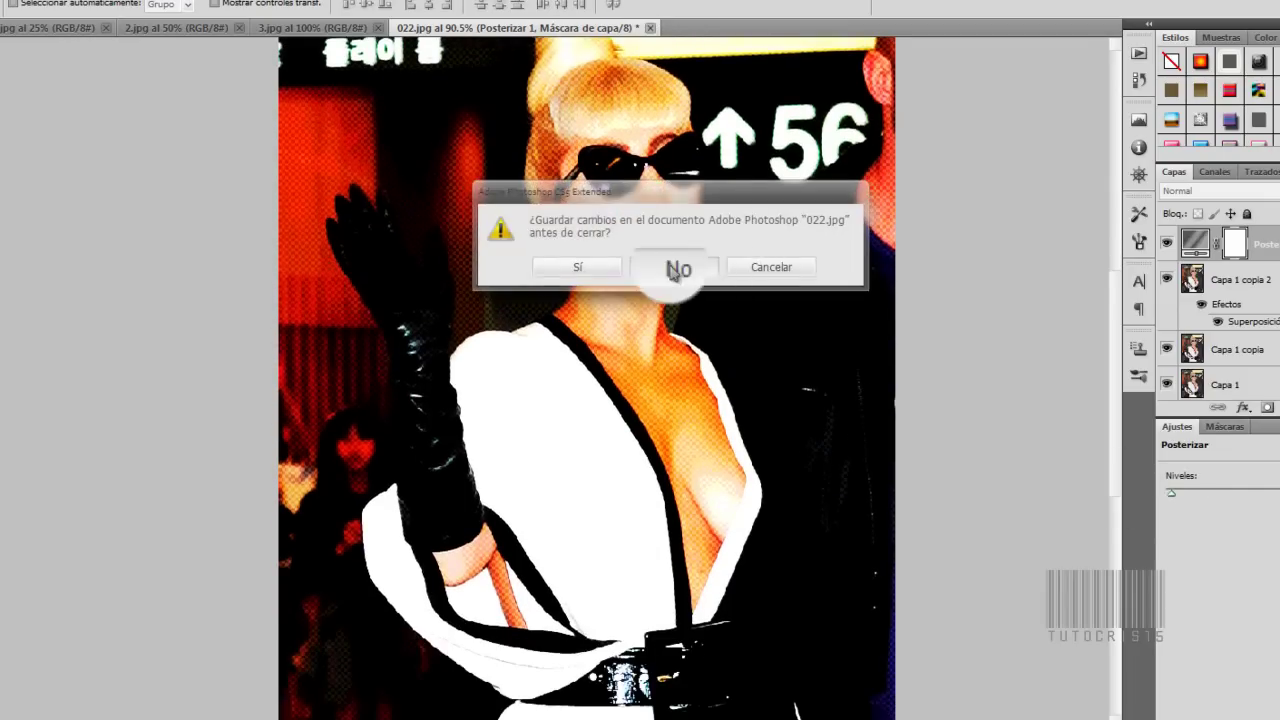
click(674, 267)
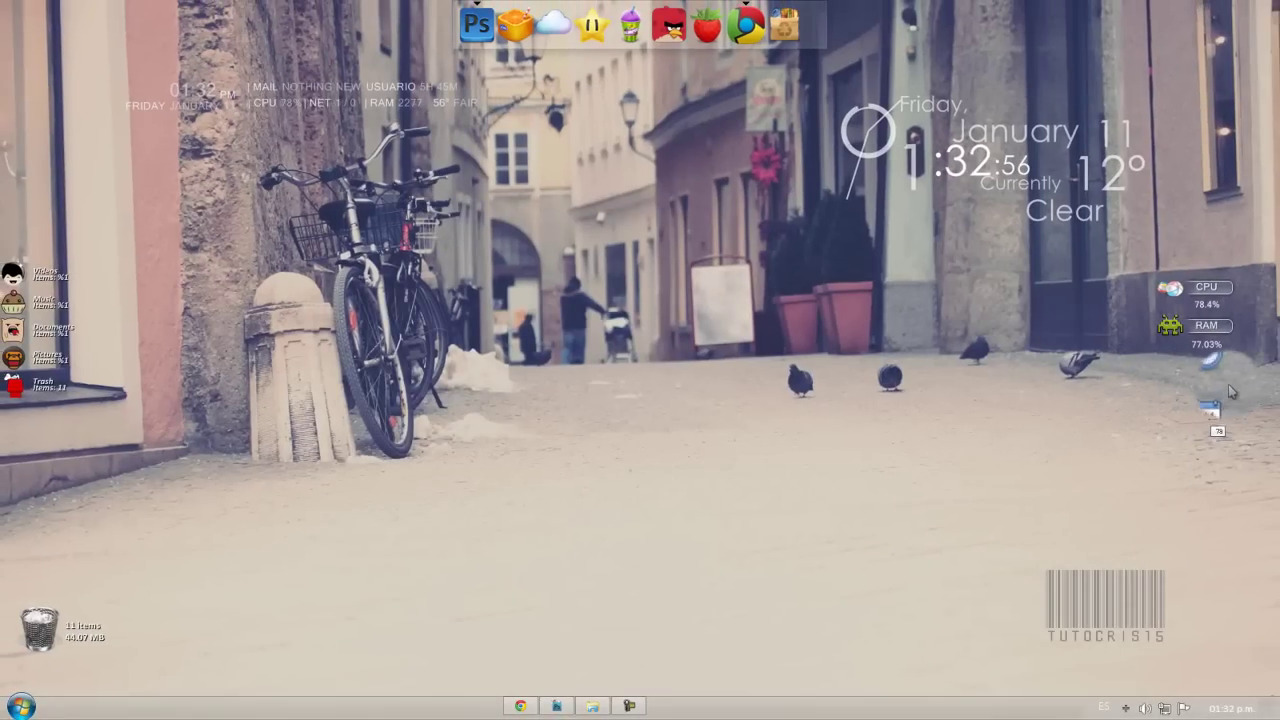
Minimize Photoshop and bring Chrome forward showing the Facebook fan page
drag(434, 208, 748, 556)
drag(954, 500, 163, 274)
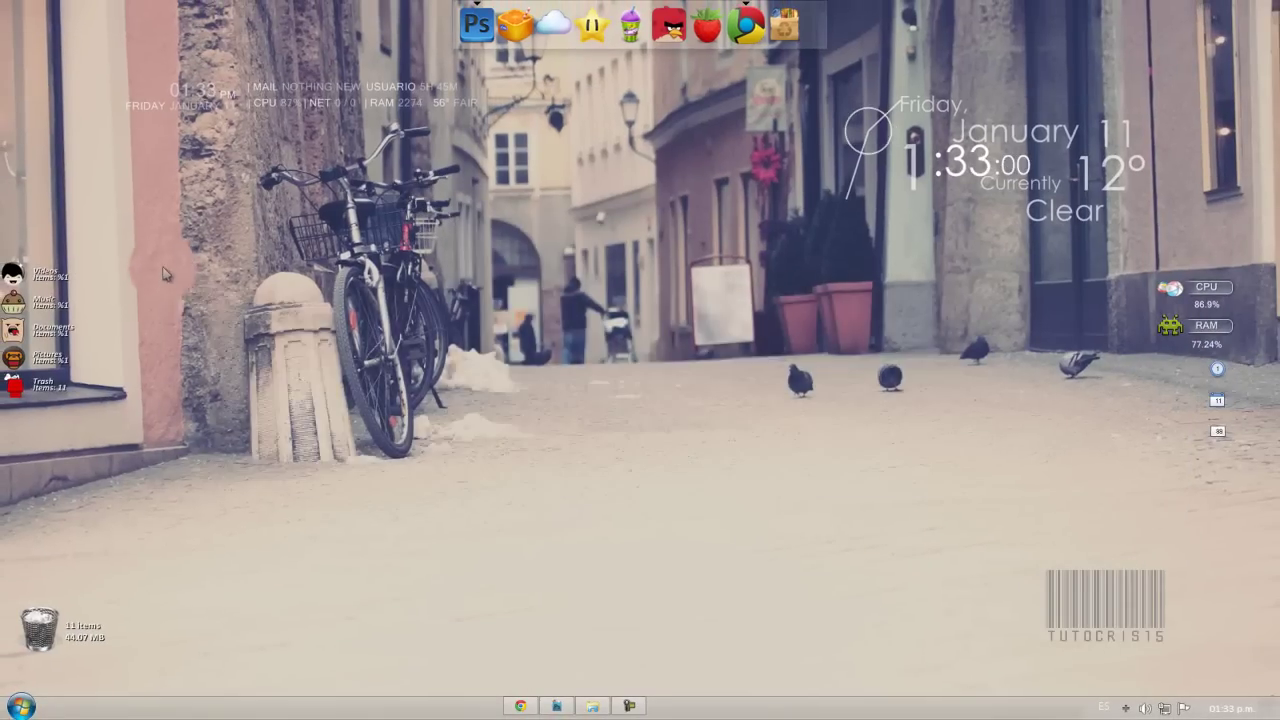
drag(212, 220, 684, 508)
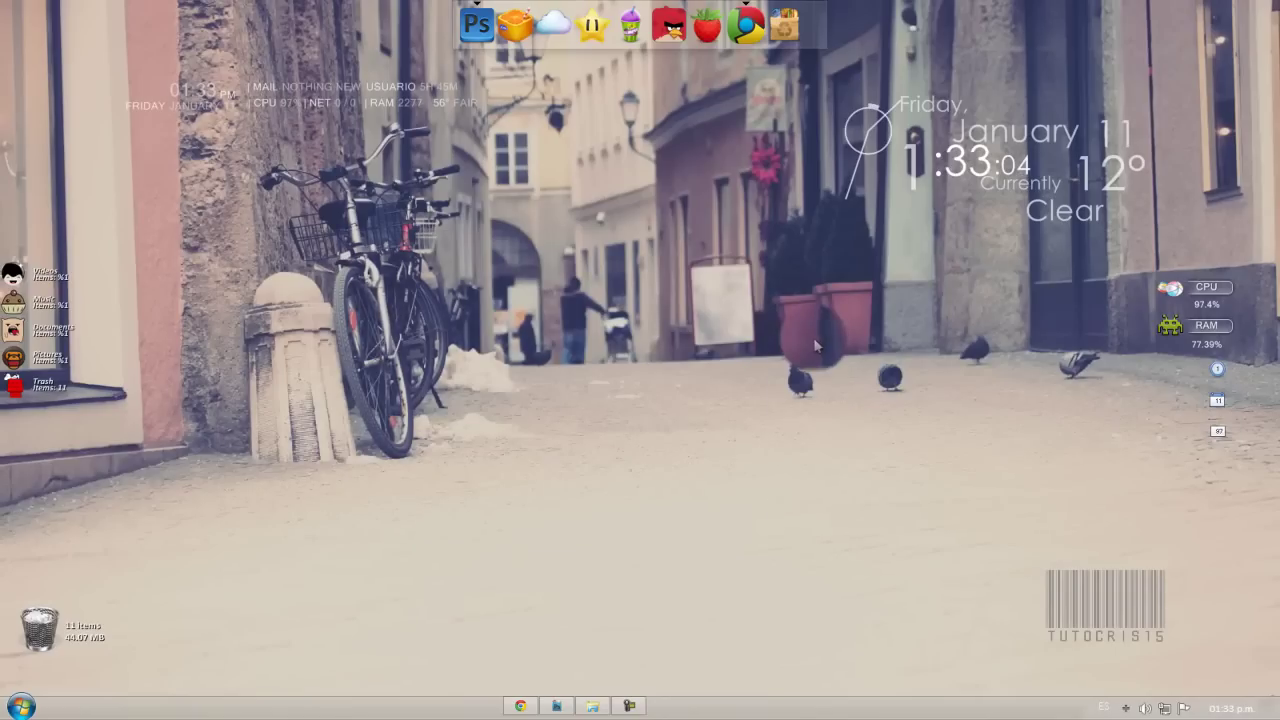
drag(908, 405, 832, 358)
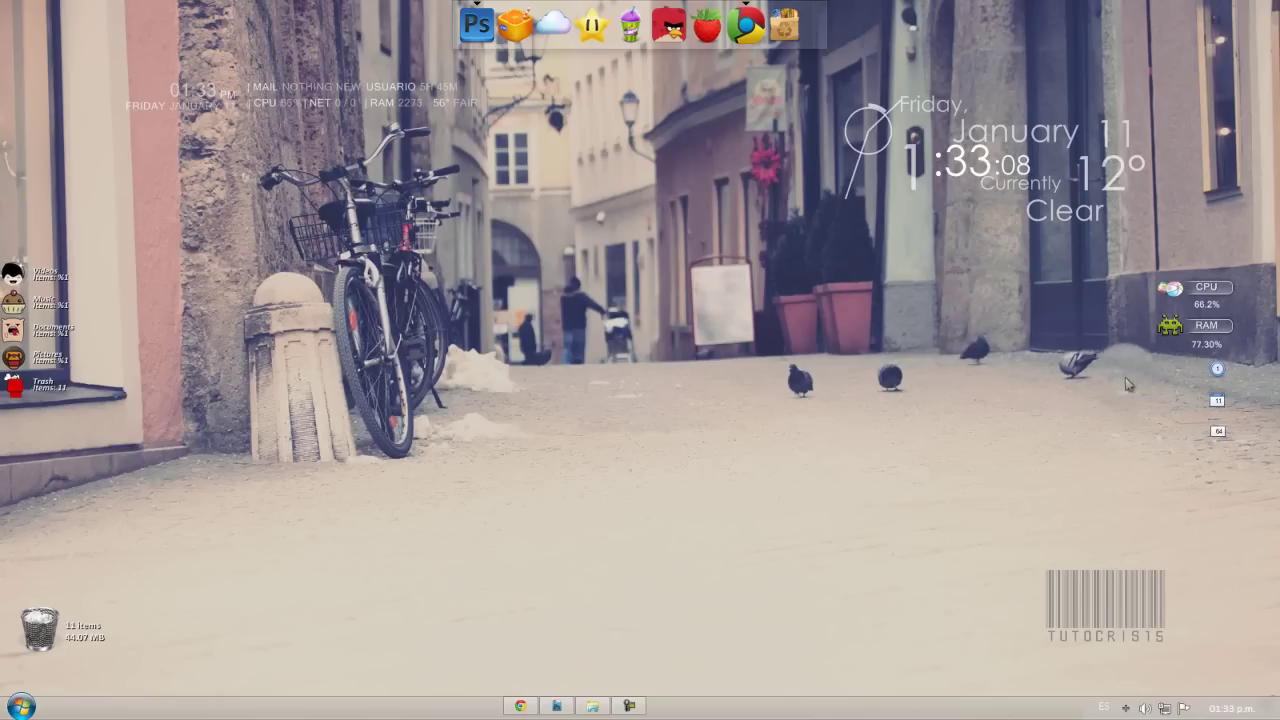
click(556, 705)
click(1210, 16)
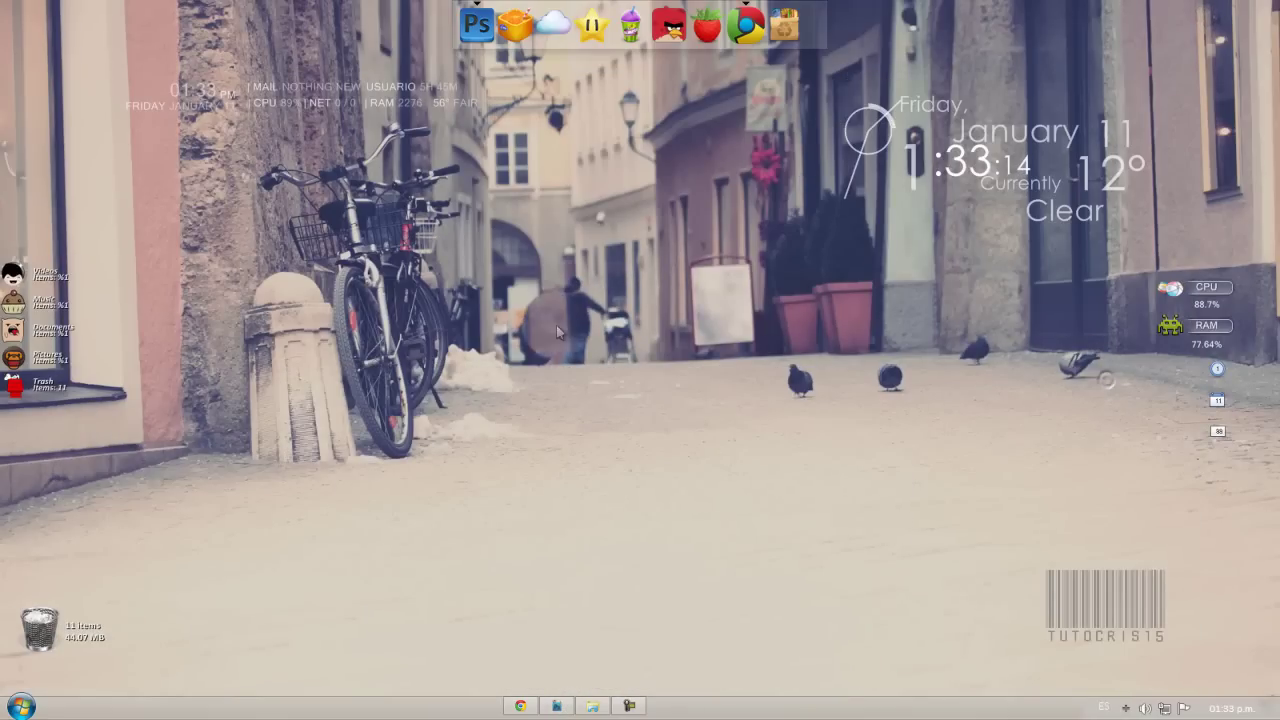
drag(773, 606, 363, 357)
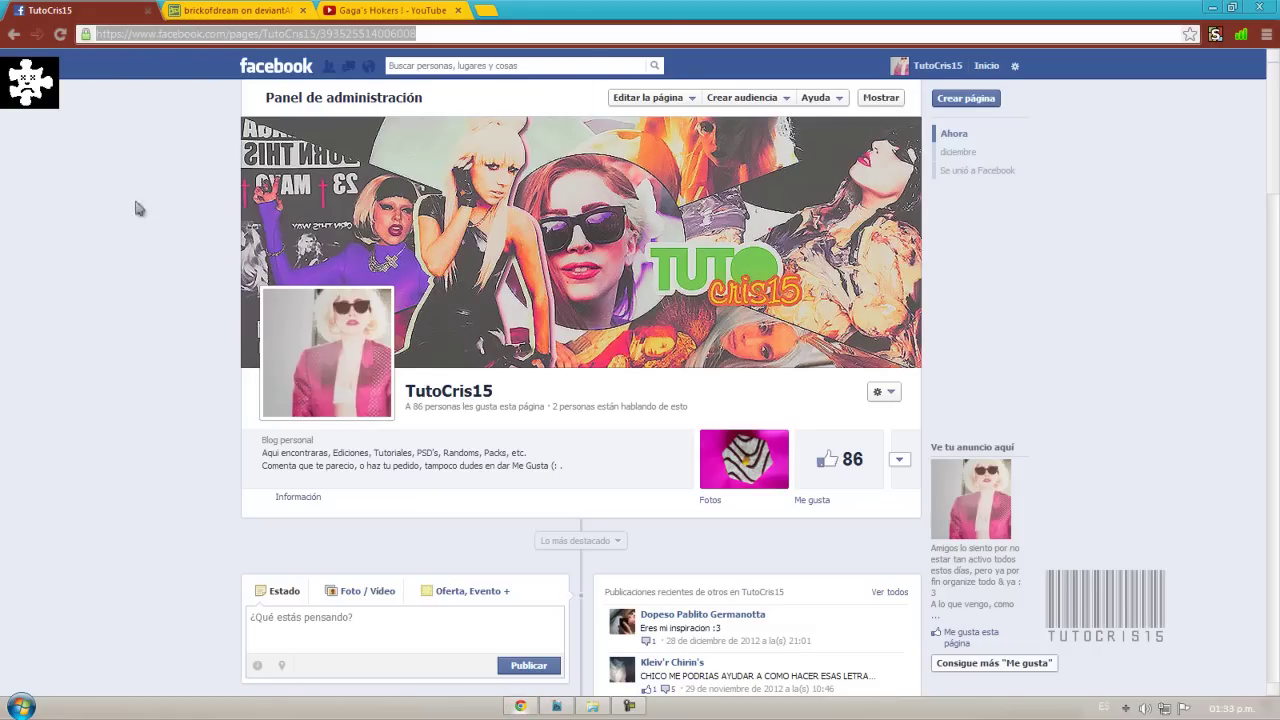
Scroll through the author's Facebook page
scroll(168, 368, down, 1)
scroll(165, 370, down, 3)
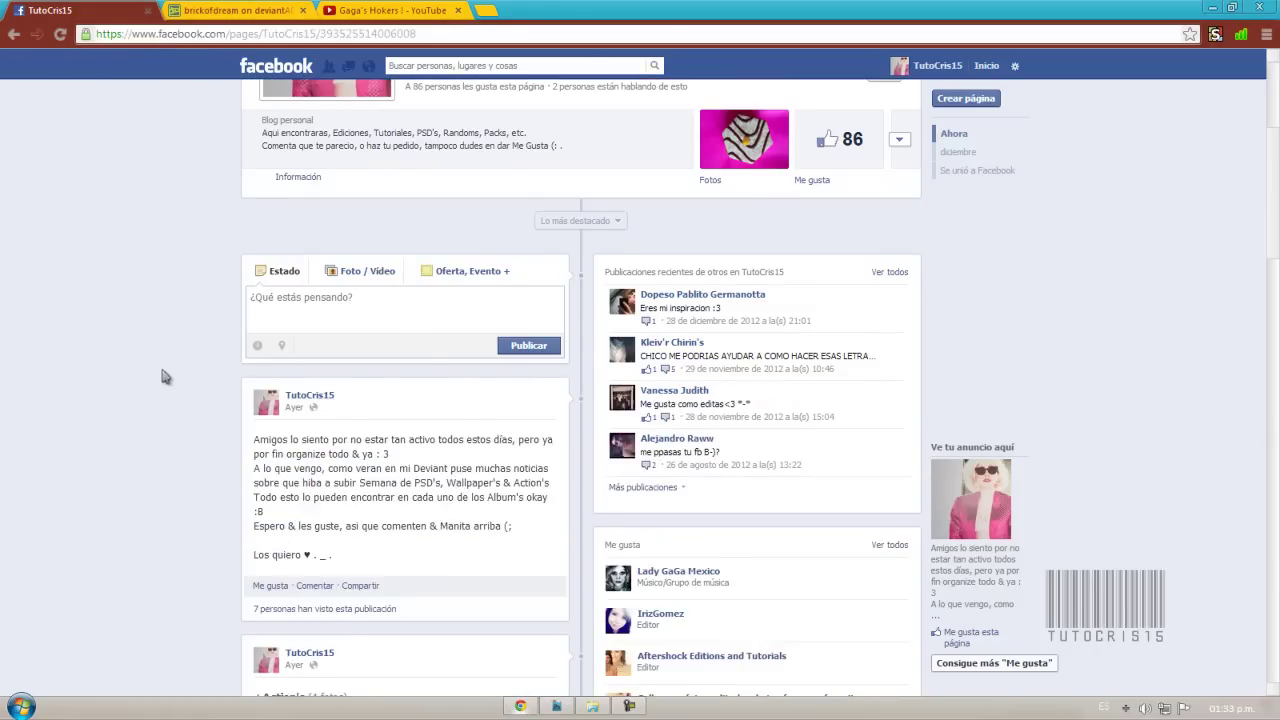
scroll(286, 409, down, 3)
scroll(476, 416, down, 1)
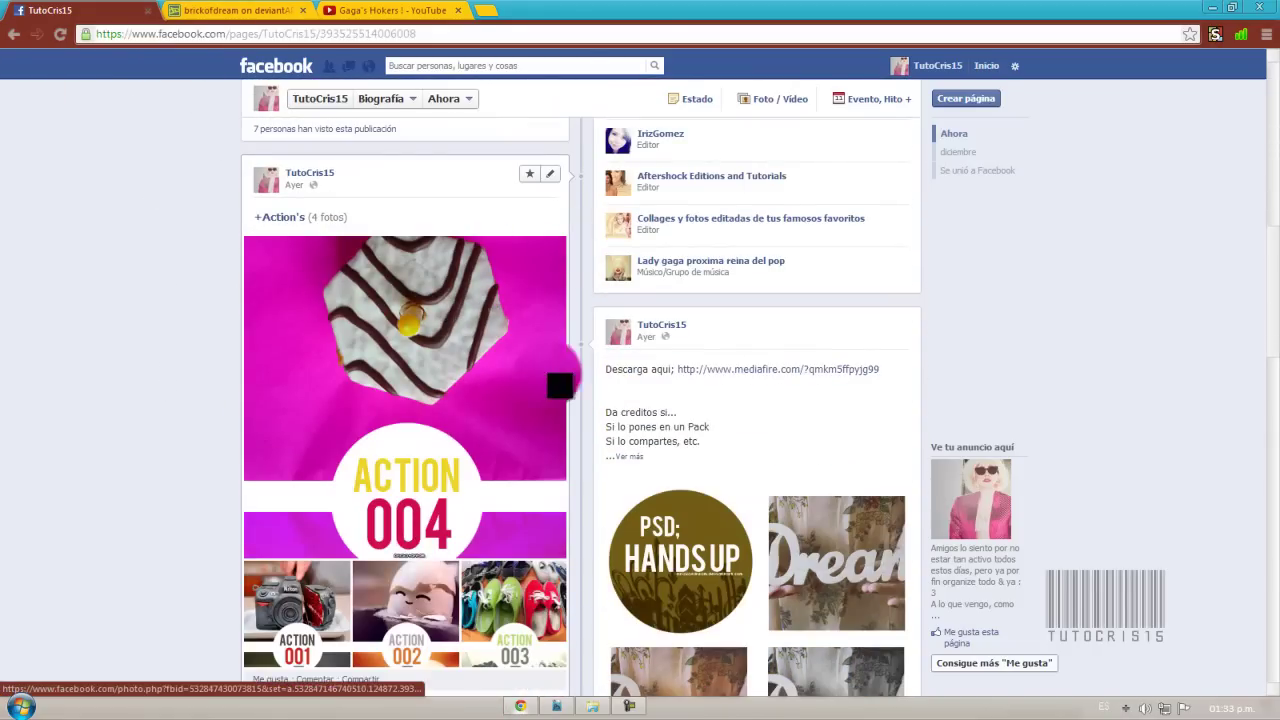
scroll(460, 412, up, 4)
scroll(440, 408, up, 2)
scroll(420, 403, down, 2)
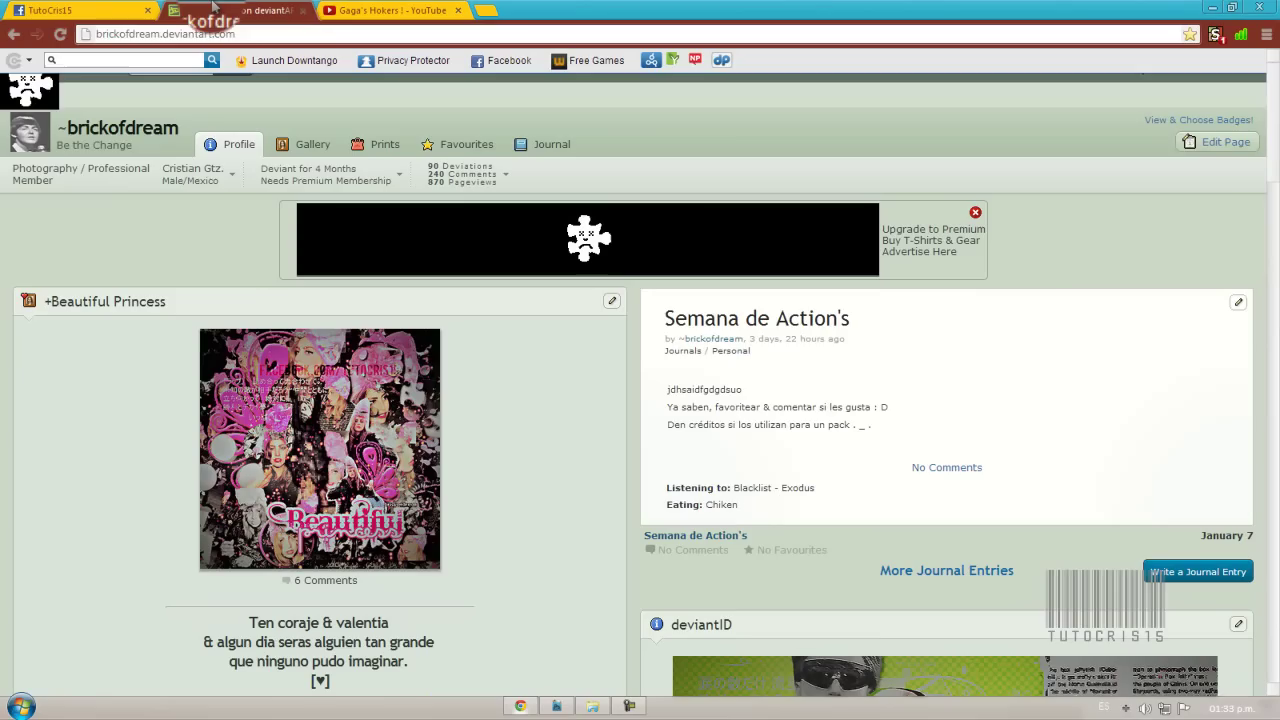
Switch to the deviantART tab and browse the author's profile
click(232, 10)
scroll(157, 391, down, 3)
scroll(157, 397, up, 2)
scroll(155, 400, down, 3)
scroll(155, 400, down, 2)
scroll(180, 420, down, 2)
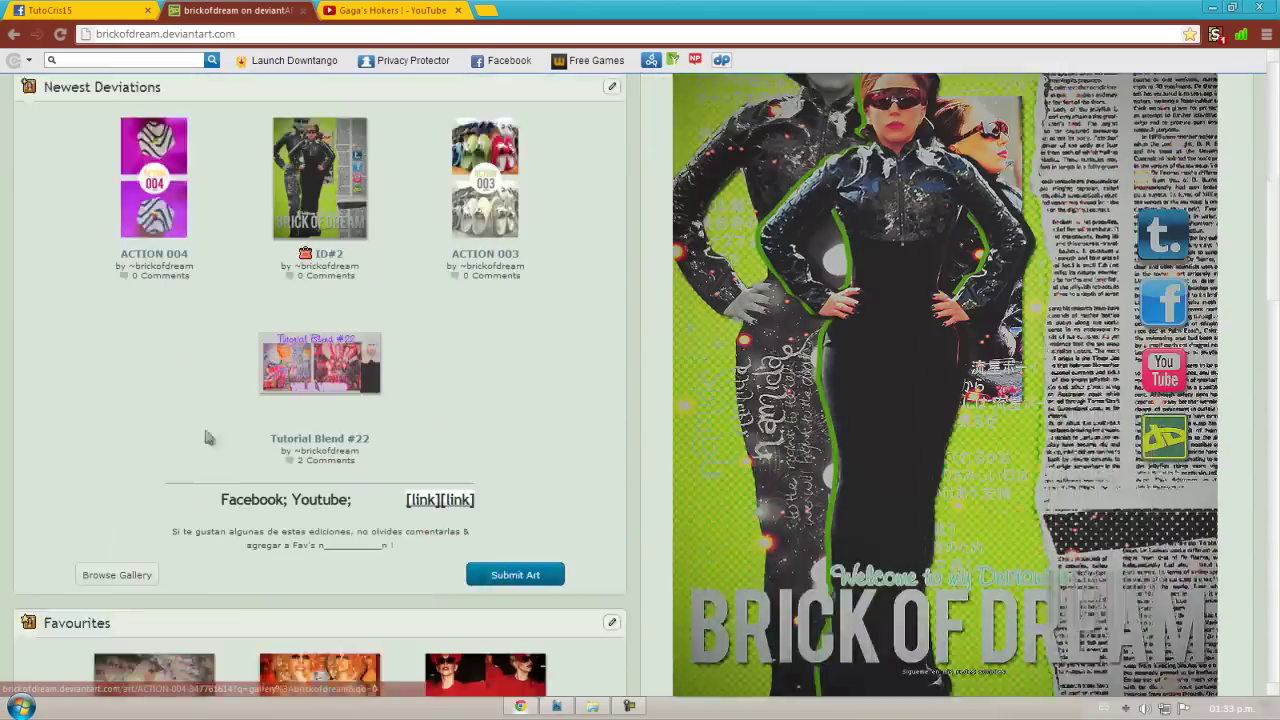
scroll(206, 437, down, 2)
scroll(243, 443, down, 2)
scroll(935, 358, up, 5)
scroll(935, 358, up, 3)
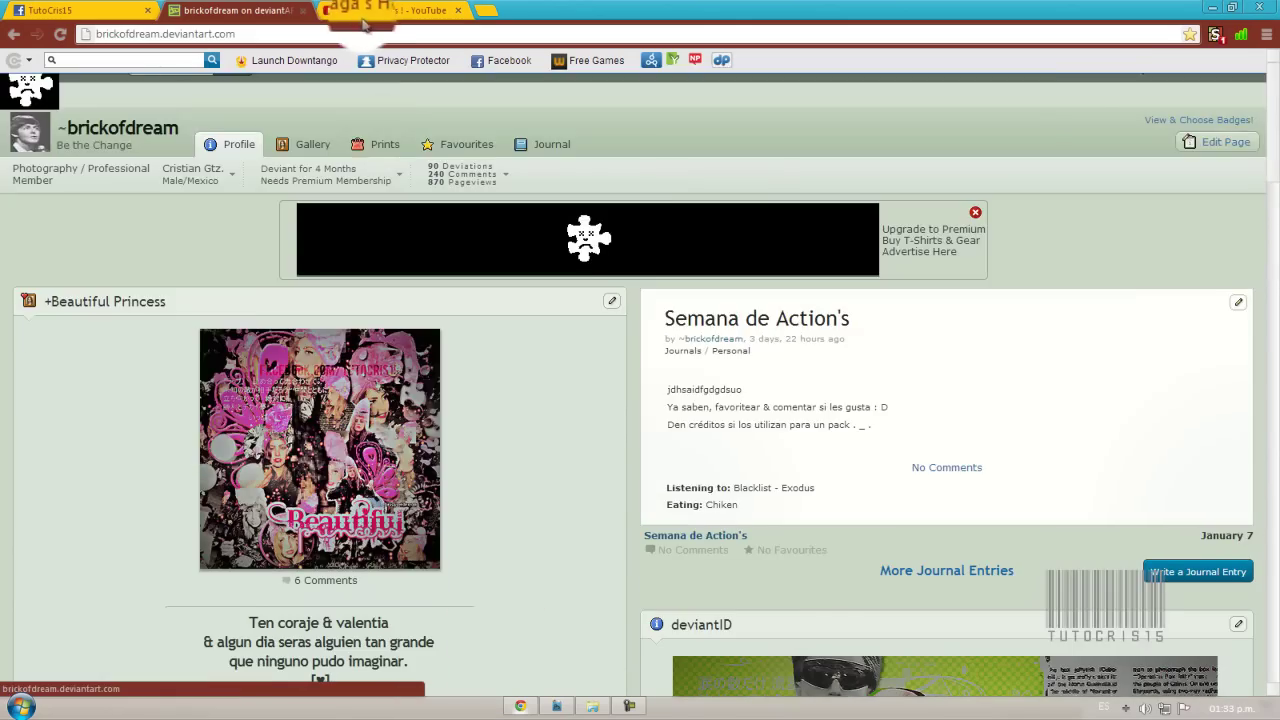
Browse the YouTube channel, then minimize Chrome and restore the screen recorder
click(390, 10)
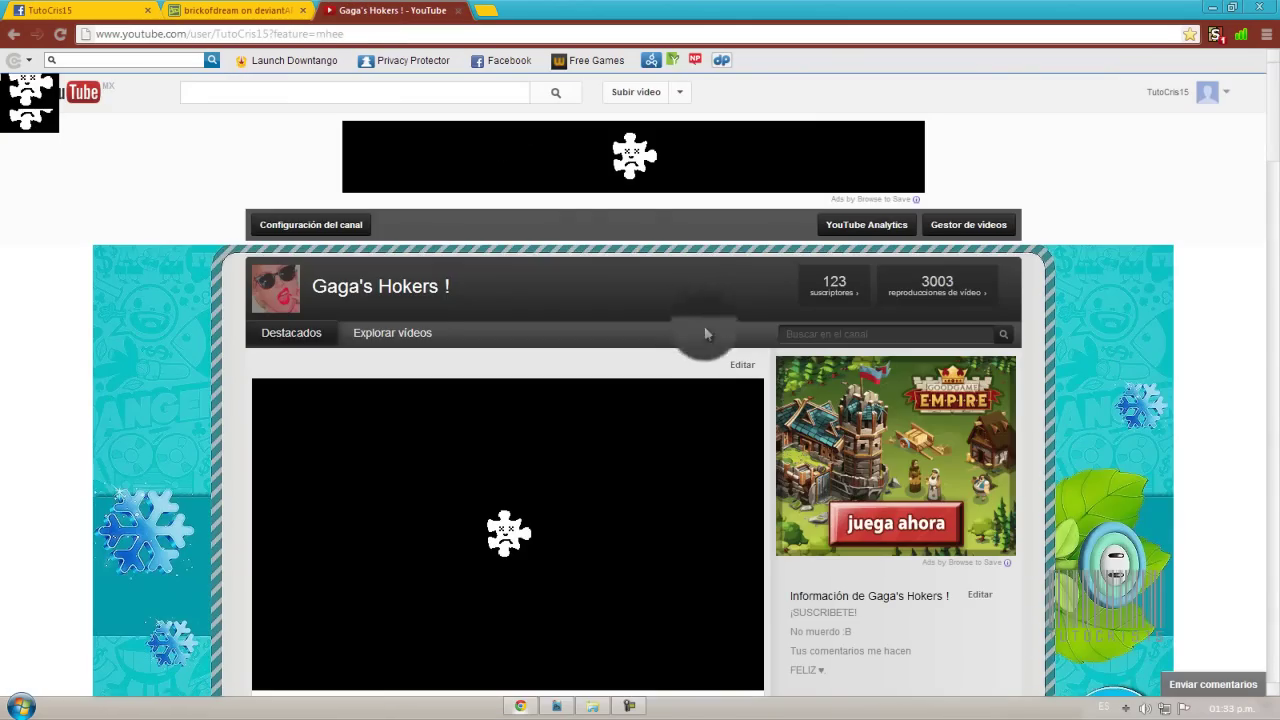
scroll(706, 334, down, 4)
scroll(700, 395, down, 1)
scroll(694, 400, down, 4)
scroll(685, 410, down, 1)
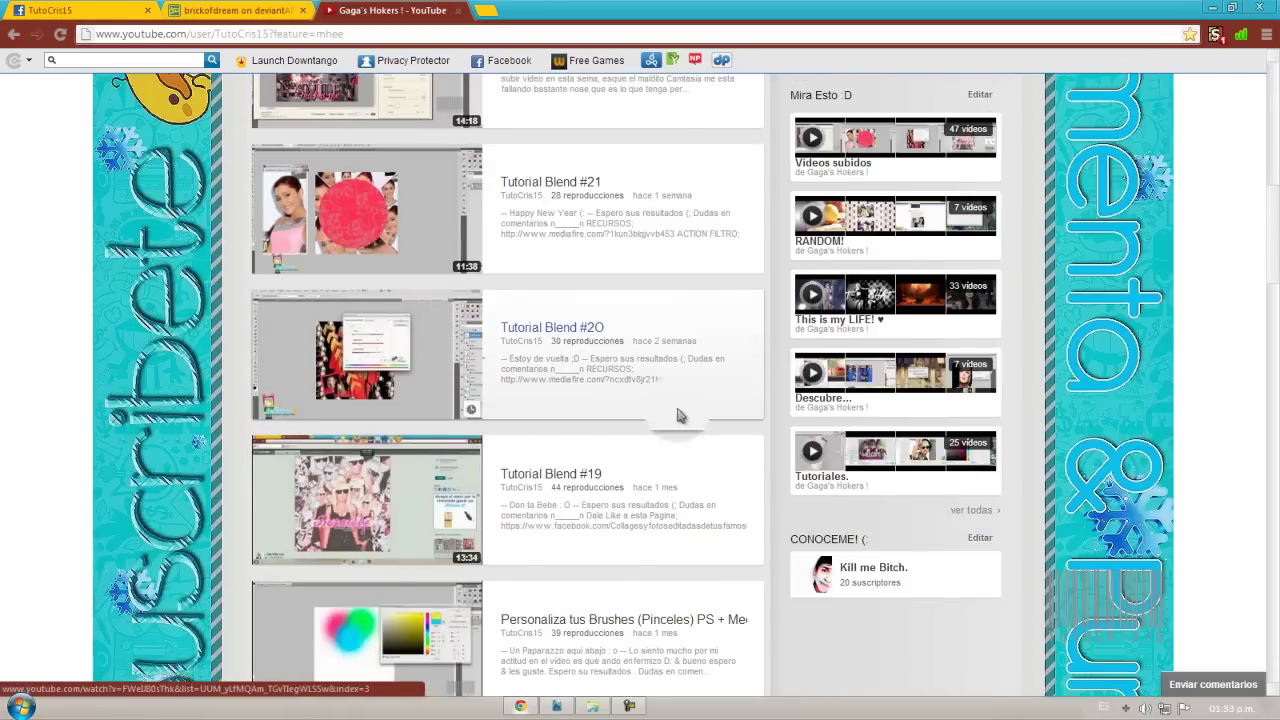
scroll(660, 417, down, 1)
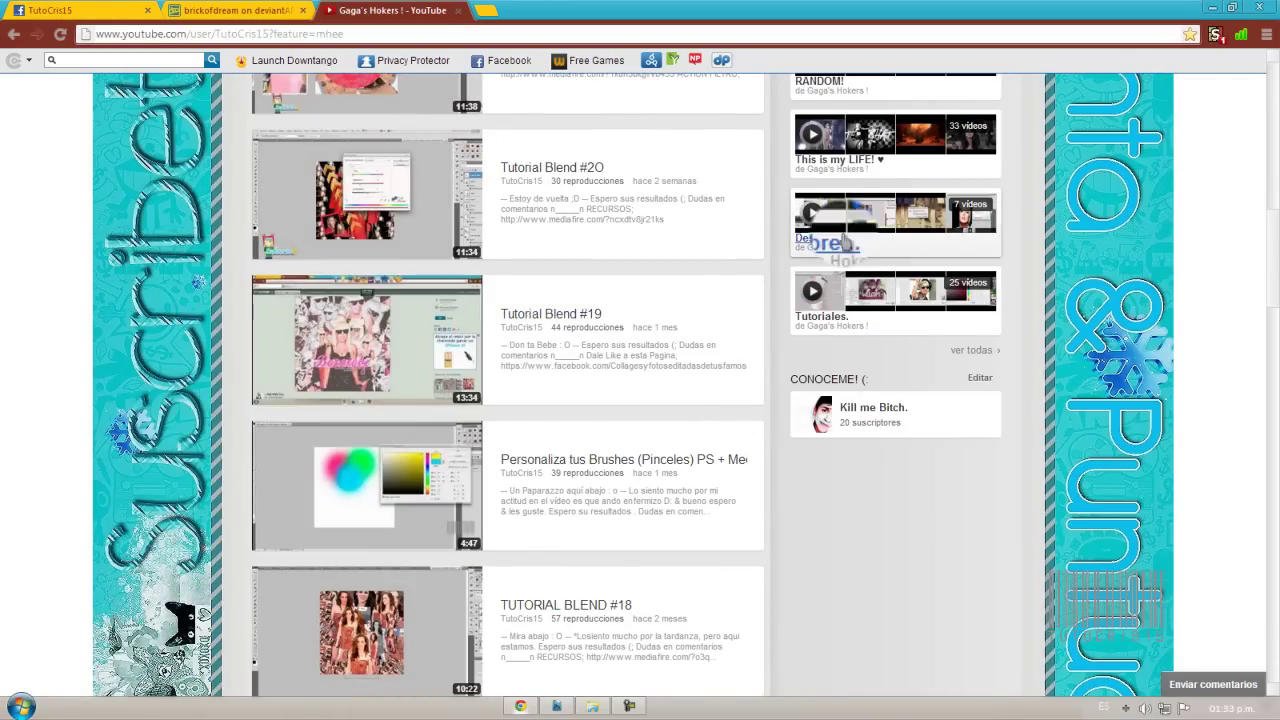
click(1219, 10)
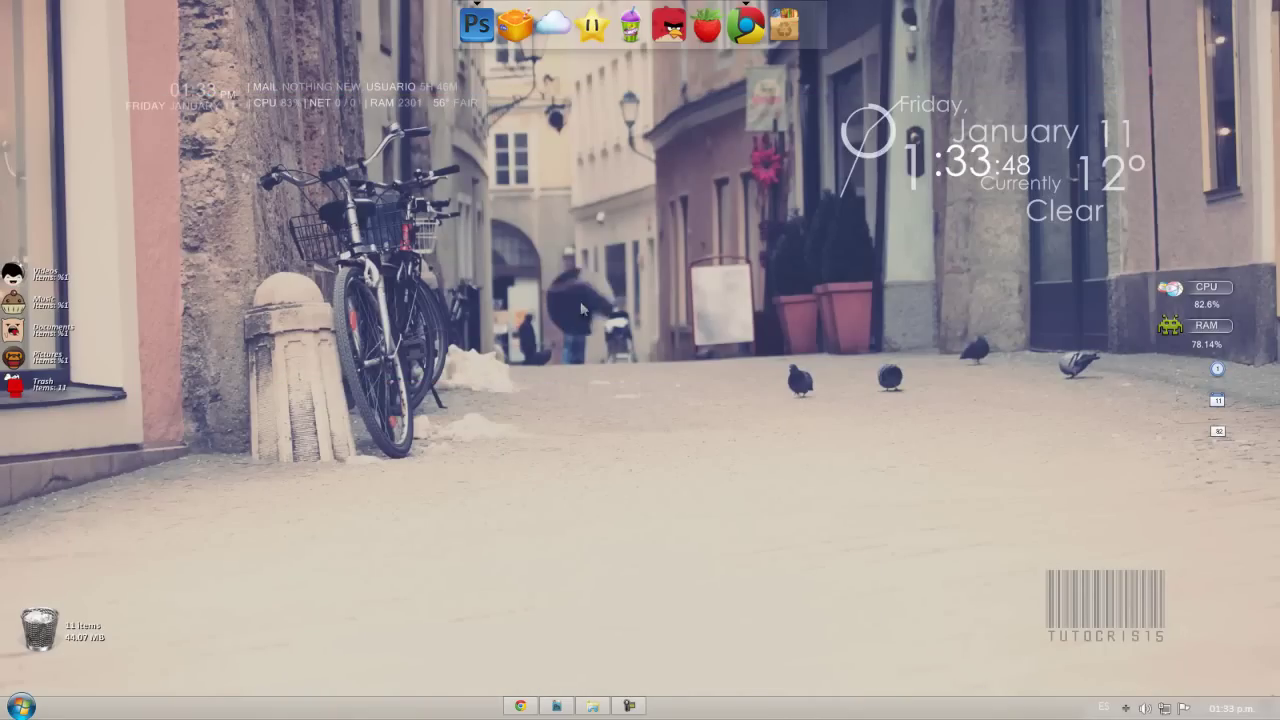
click(628, 706)
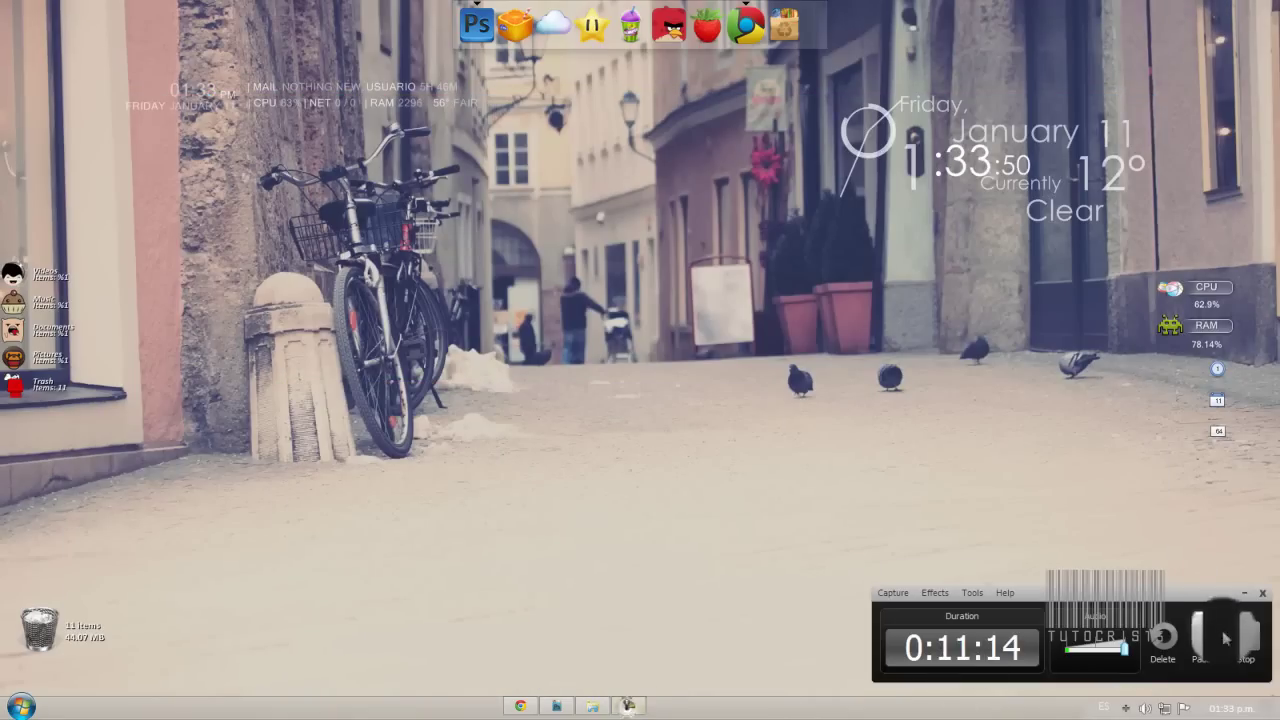